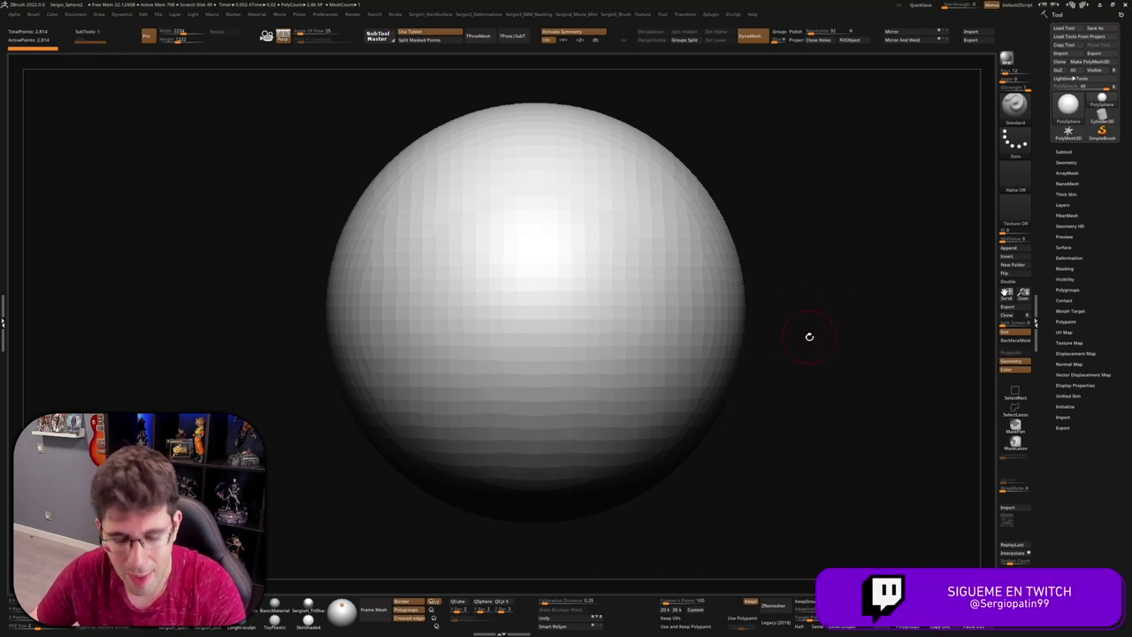
# Step: Append a Cylinder3D mesh as a new subtool next to the sphere
pyautogui.moveTo(810, 336); pyautogui.dragTo(964, 255)
pyautogui.click(1079, 152)
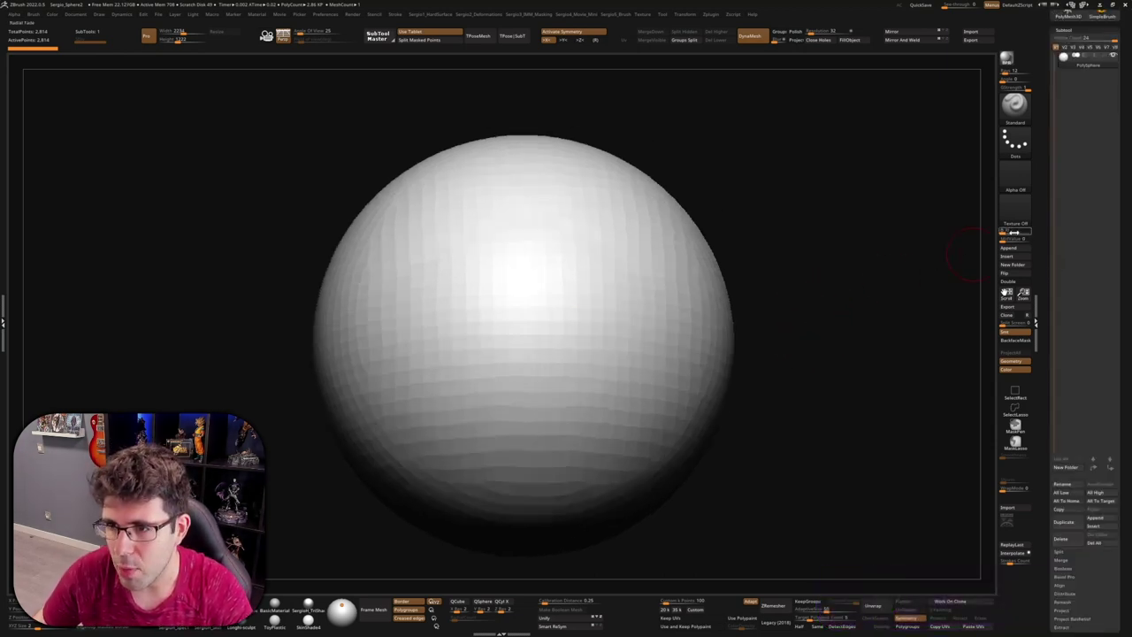
pyautogui.click(1008, 247)
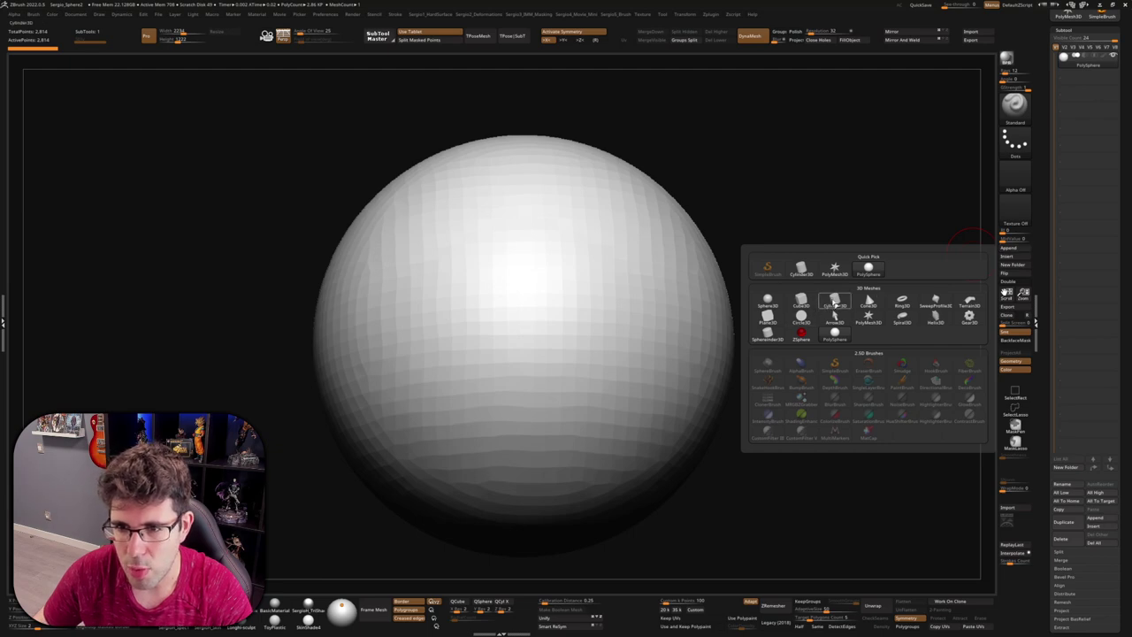
pyautogui.click(835, 304)
# Step: Turn off X symmetry and show the cylinder top with the polygon wireframe
pyautogui.press('x')
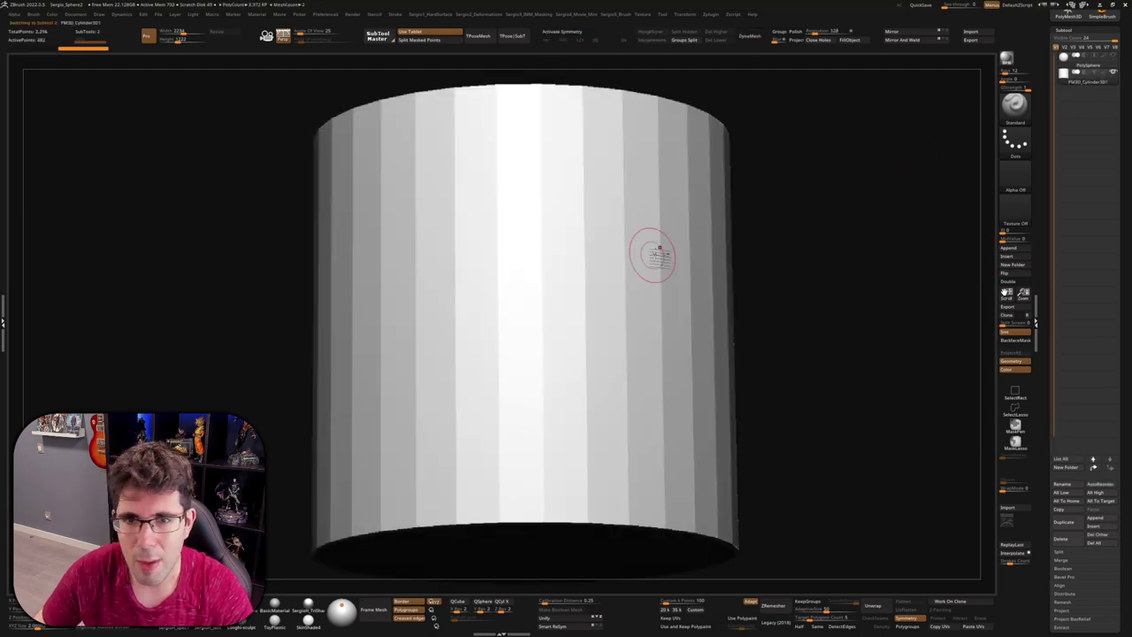
pyautogui.moveTo(655, 254); pyautogui.dragTo(631, 323, button='right')
pyautogui.hotkey('shift', 'f')
pyautogui.moveTo(663, 260)
pyautogui.mouseDown(button='right')
pyautogui.moveTo(622, 324)
pyautogui.moveTo(649, 417)
pyautogui.moveTo(641, 376)
pyautogui.mouseUp(button='right')
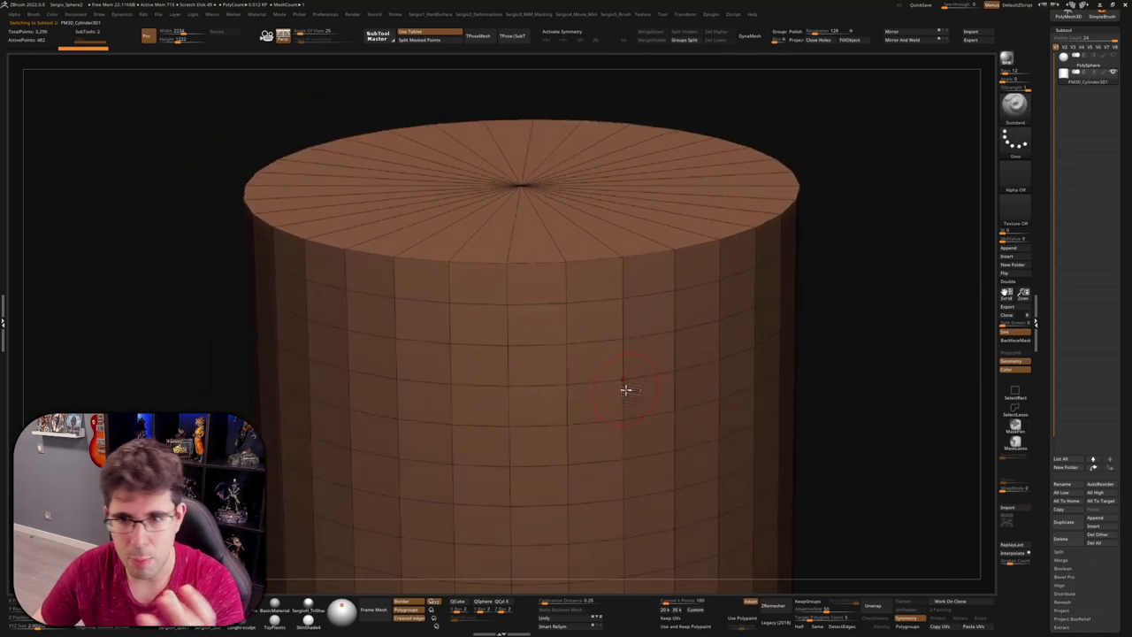
# Step: Bevel the cylinder's complete top edge loop into a narrow band with ZModeler
pyautogui.keyDown('ctrl'); pyautogui.moveTo(663, 235); pyautogui.dragTo(675, 291, button='right'); pyautogui.keyUp('ctrl')
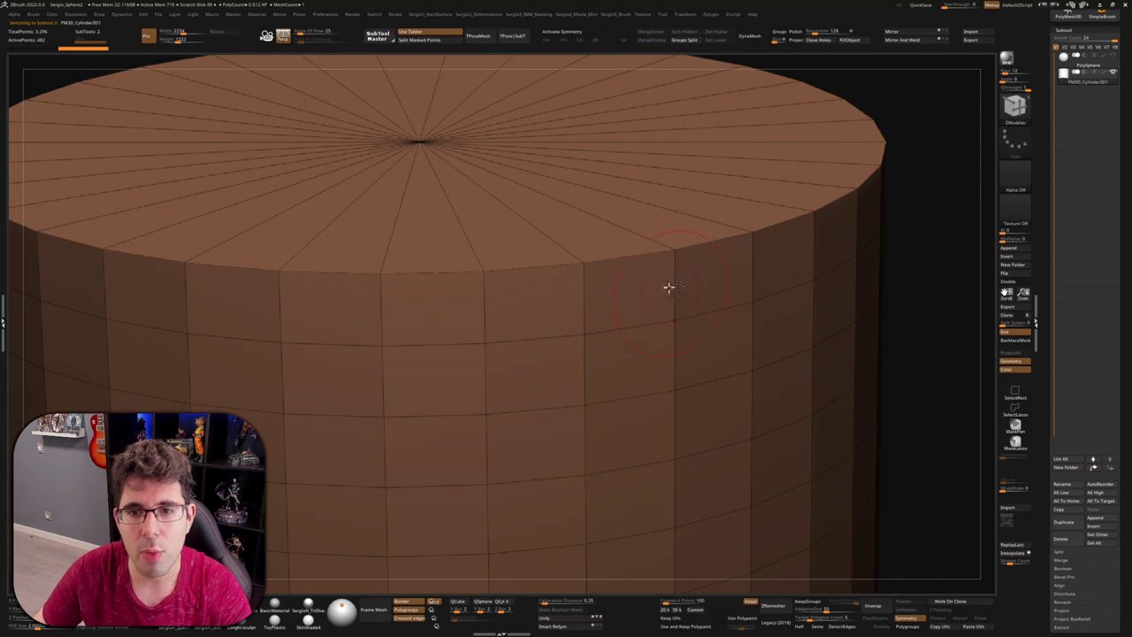
pyautogui.press('space')
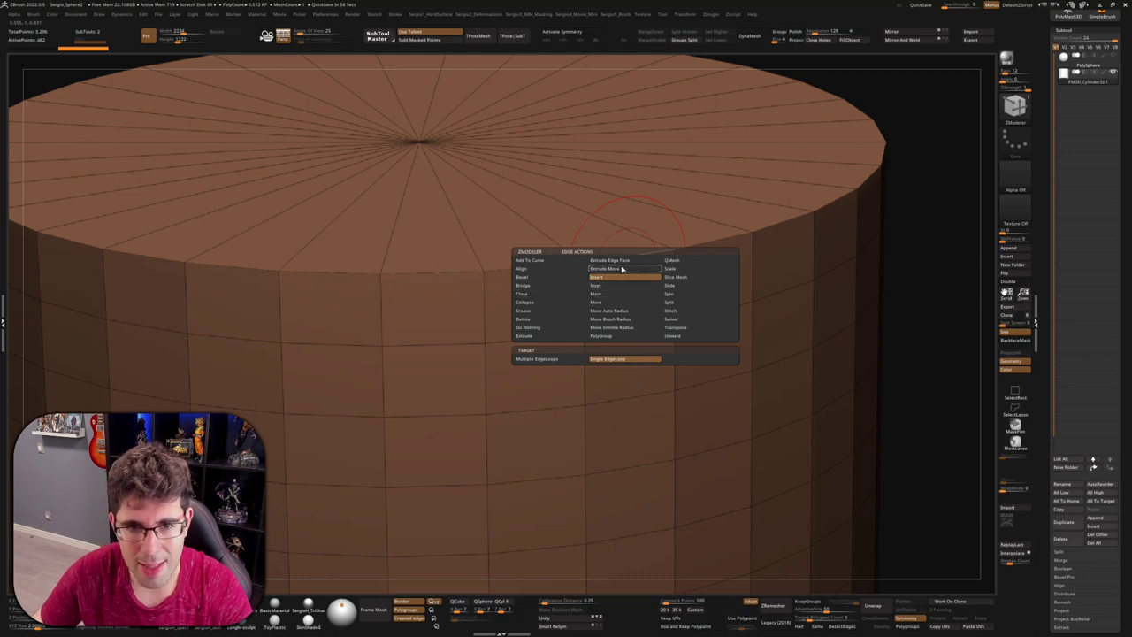
pyautogui.click(522, 277)
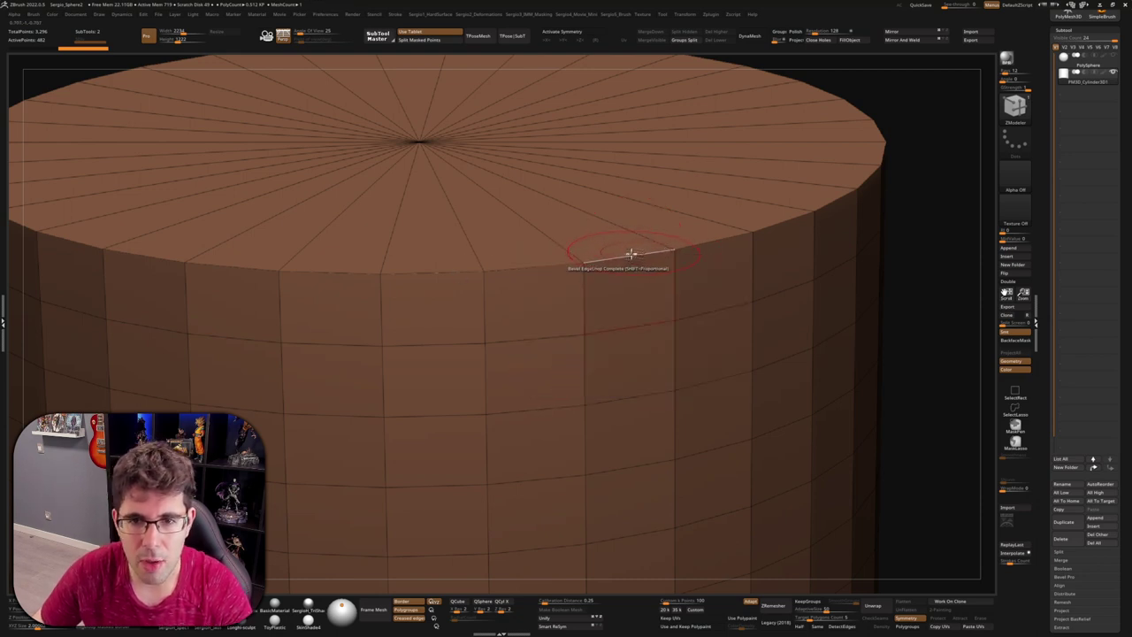
pyautogui.moveTo(631, 254)
pyautogui.mouseDown()
pyautogui.moveTo(695, 233)
pyautogui.moveTo(678, 239)
pyautogui.moveTo(685, 259)
pyautogui.mouseUp()
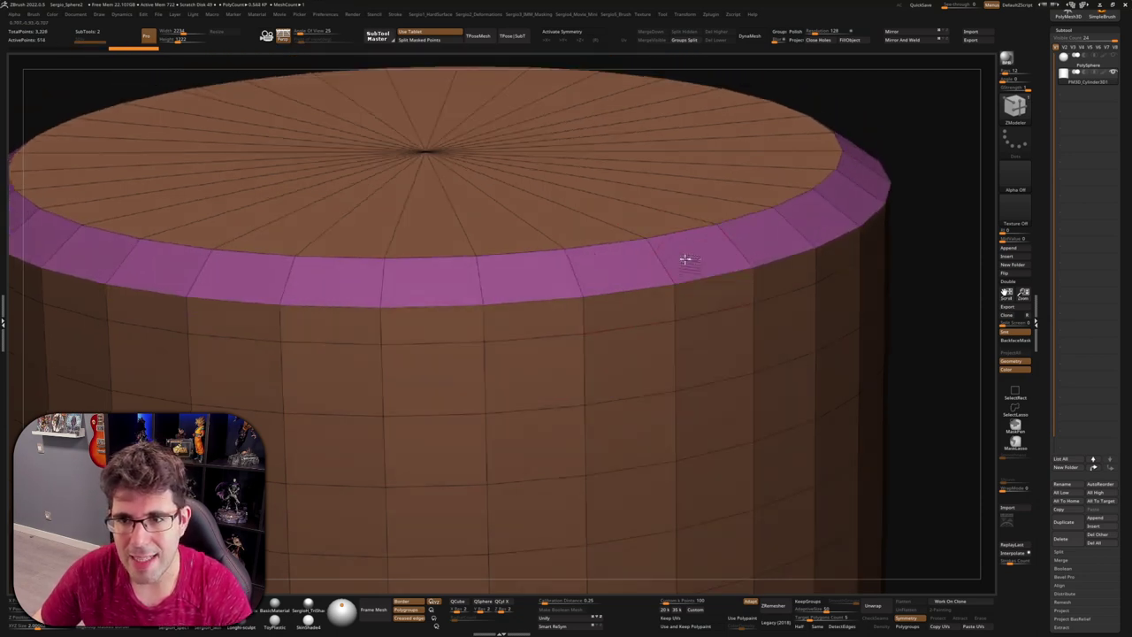
# Step: Inspect the bevelled rim from several angles, then hide the wireframe and frame the cylinder
pyautogui.moveTo(686, 260)
pyautogui.mouseDown(button='right')
pyautogui.moveTo(614, 270)
pyautogui.moveTo(493, 195)
pyautogui.mouseUp(button='right')
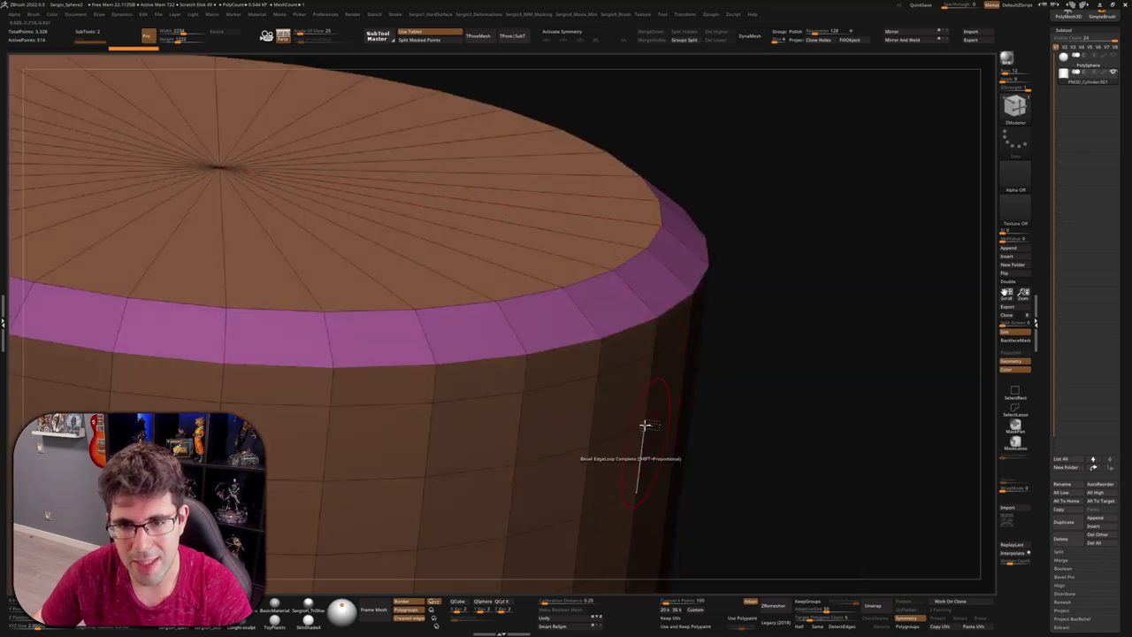
pyautogui.moveTo(647, 426)
pyautogui.mouseDown(button='right')
pyautogui.moveTo(636, 266)
pyautogui.moveTo(670, 283)
pyautogui.moveTo(661, 268)
pyautogui.mouseUp(button='right')
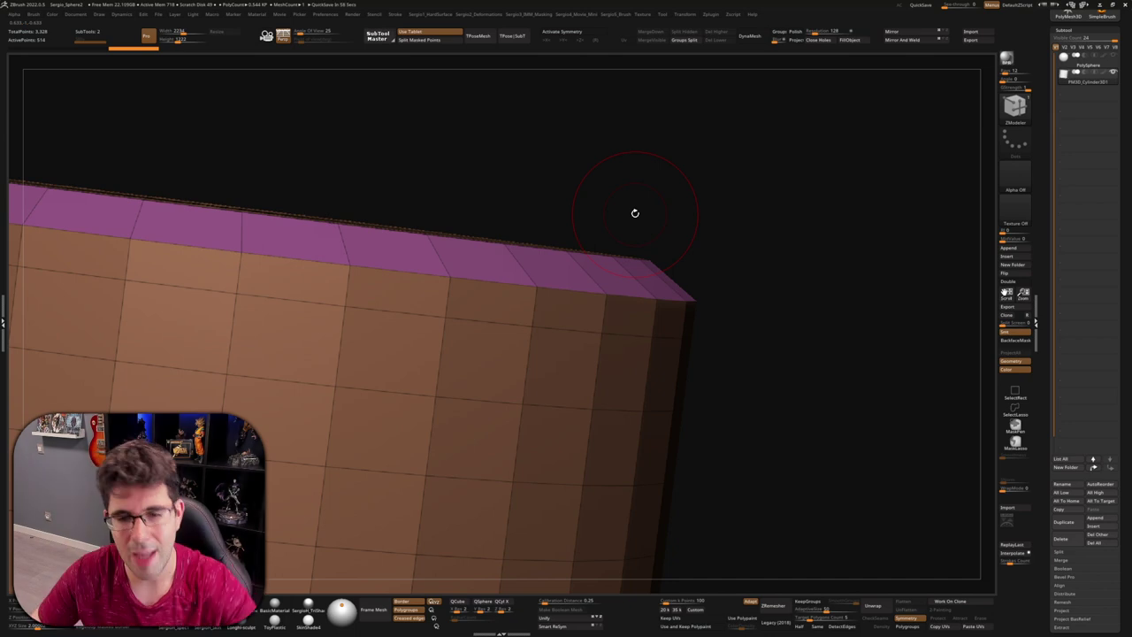
pyautogui.moveTo(690, 253); pyautogui.dragTo(703, 270, button='right')
pyautogui.hotkey('shift', 'f')
pyautogui.press('f')
pyautogui.moveTo(624, 182)
pyautogui.mouseDown(button='right')
pyautogui.moveTo(653, 356)
pyautogui.moveTo(634, 369)
pyautogui.moveTo(601, 329)
pyautogui.mouseUp(button='right')
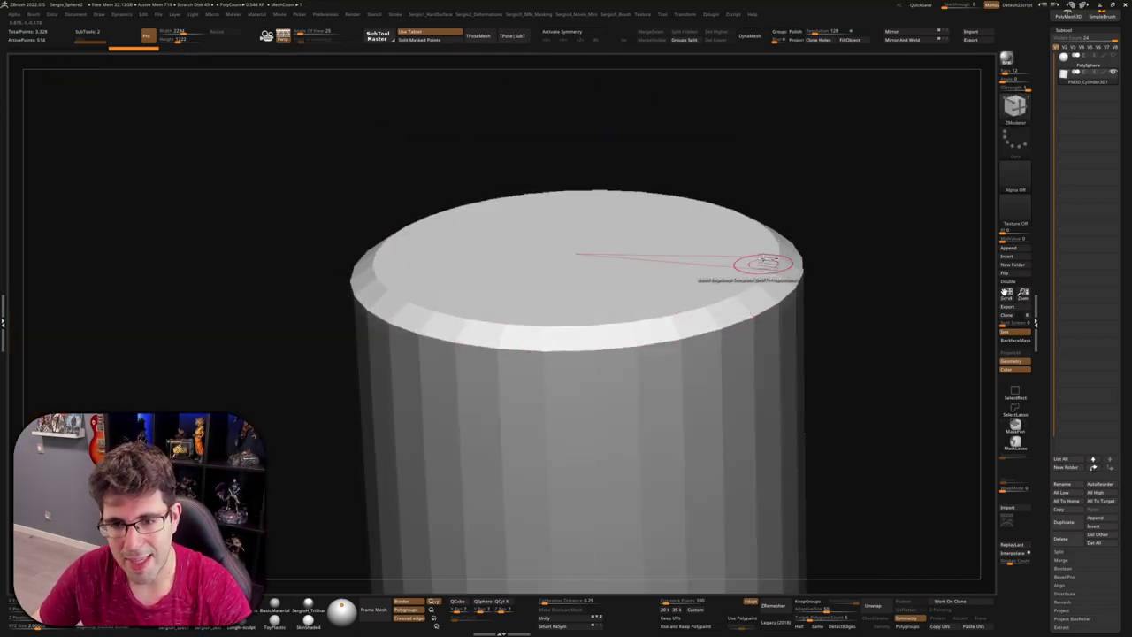
# Step: Switch to the Clay brush with the B-C-L shortcut
pyautogui.press('b')
pyautogui.press('c')
pyautogui.press('l')
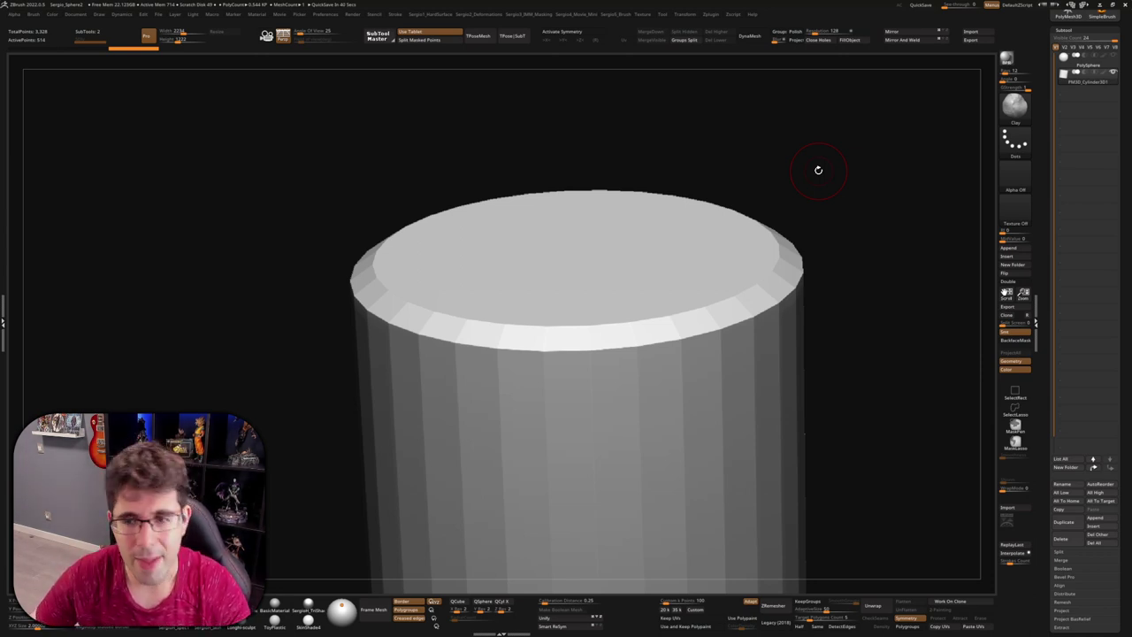
# Step: Crease the polygroup borders of the bevel with Crease PG from the Hard Surface menu
pyautogui.hotkey('shift', 'f')
pyautogui.scroll(2, 731, 286)
pyautogui.scroll(3, 733, 323)
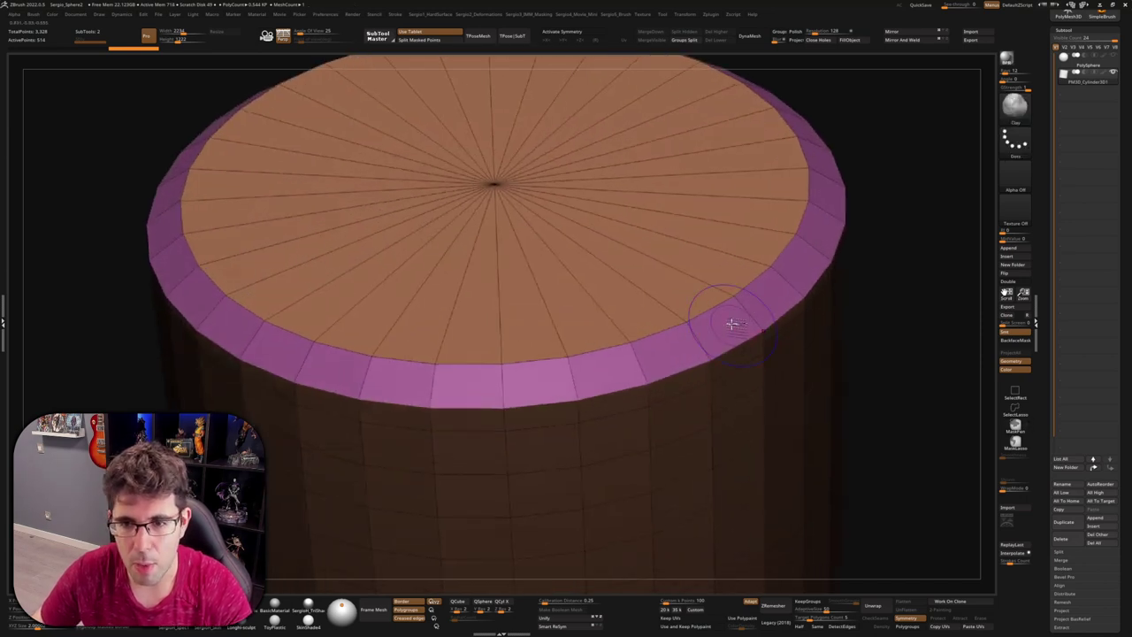
pyautogui.hotkey('shift', 'f')
pyautogui.scroll(-3, 733, 266)
pyautogui.press('space')
pyautogui.click(752, 286)
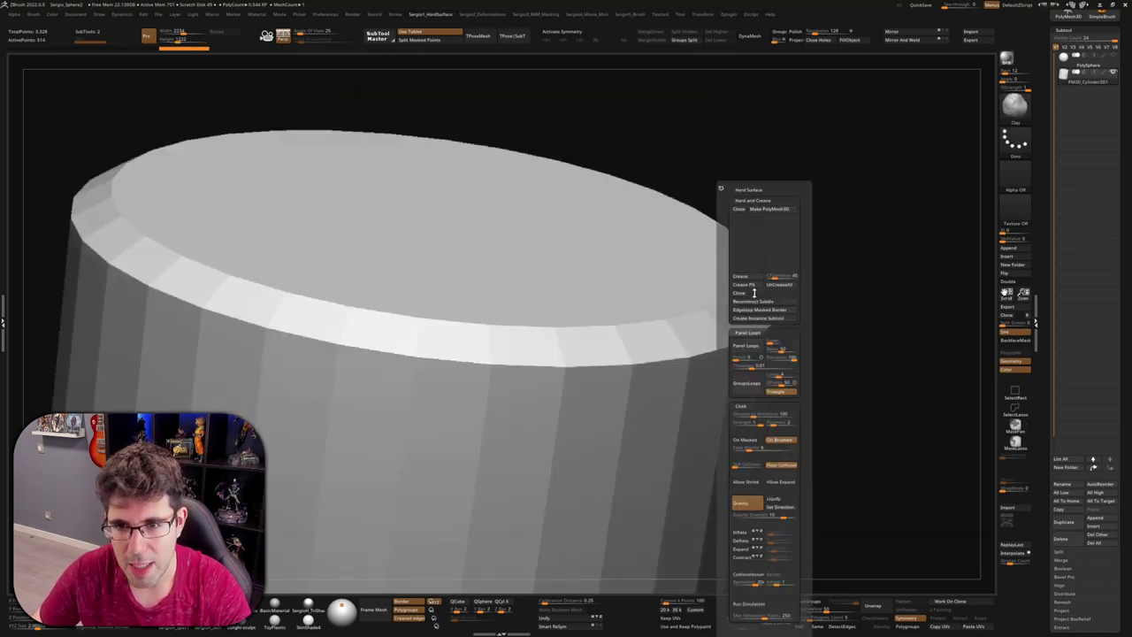
# Step: Subdivide the cylinder once and inspect the smooth but crisp rim
pyautogui.hotkey('ctrl', 'd')
pyautogui.hotkey('ctrl', 'd')
pyautogui.hotkey('ctrl', 'd')
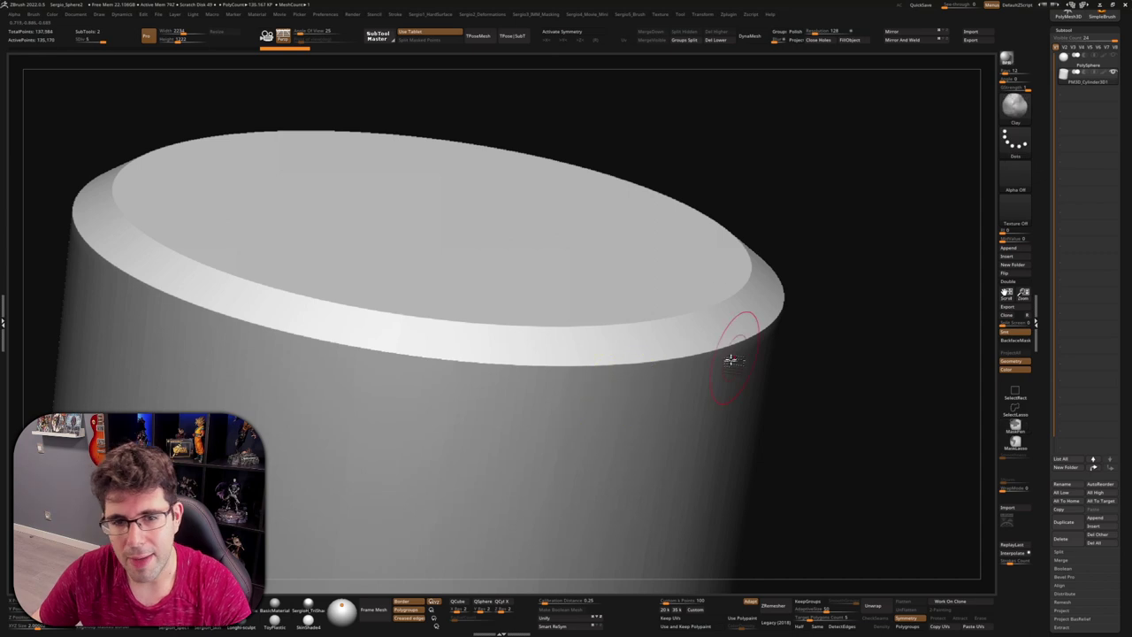
pyautogui.moveTo(733, 329); pyautogui.dragTo(690, 360)
pyautogui.moveTo(663, 404); pyautogui.dragTo(698, 398, button='right')
# Step: Duplicate the cylinder subtool and select the new copy
pyautogui.scroll(-2, 715, 404)
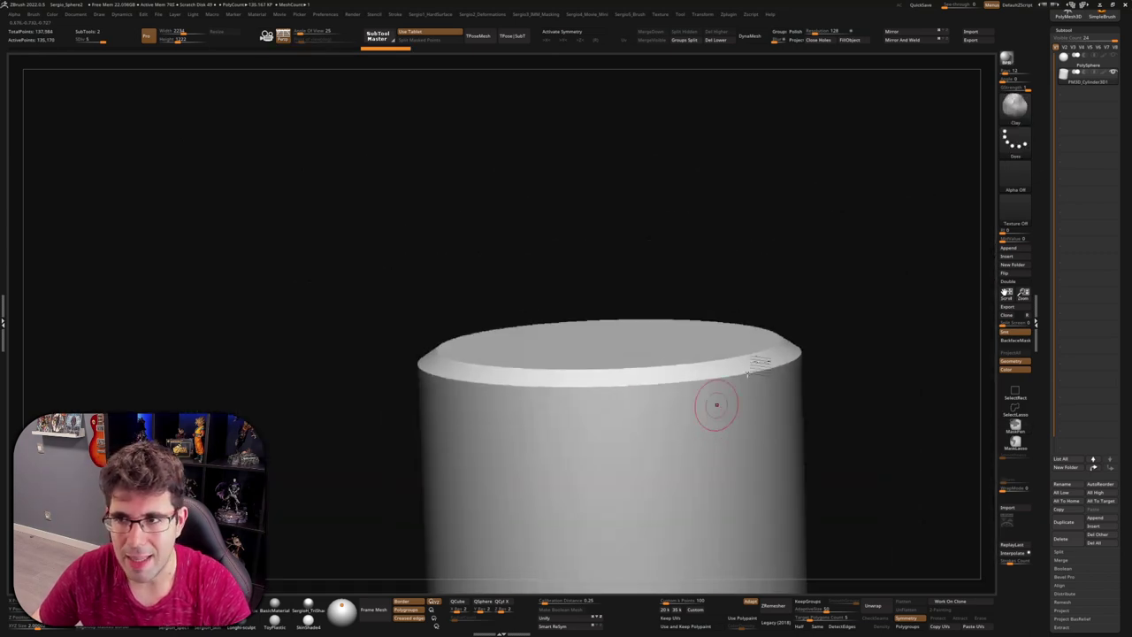
pyautogui.hotkey('ctrl', 'shift', 'd')
pyautogui.click(1080, 84)
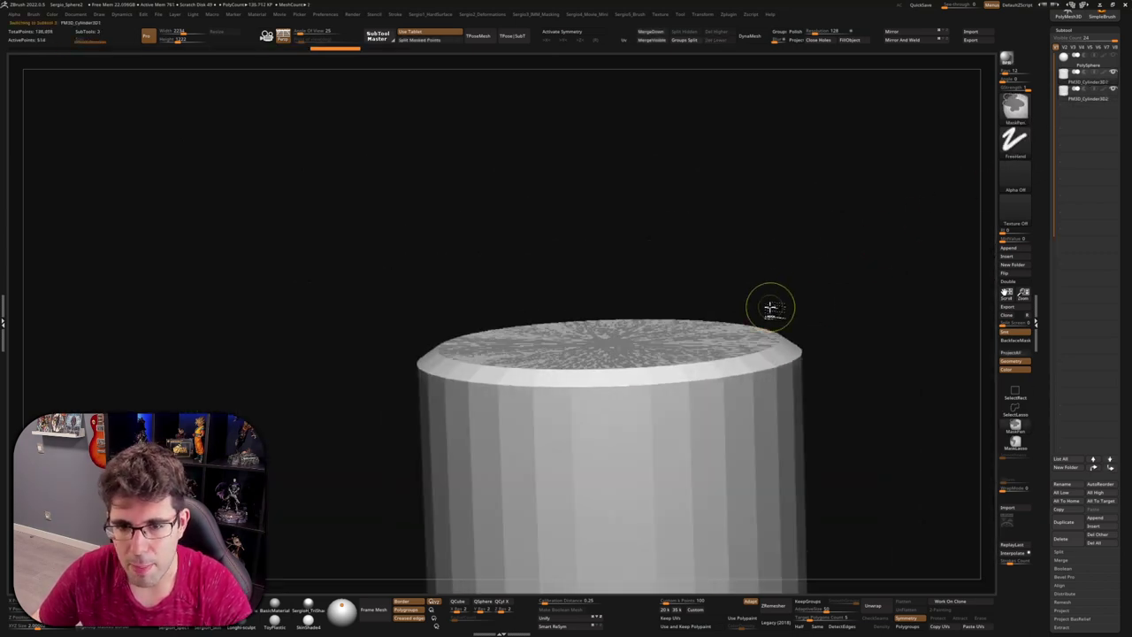
# Step: Undo the bevel on the copy so its top is plain again
pyautogui.moveTo(977, 174); pyautogui.dragTo(725, 331)
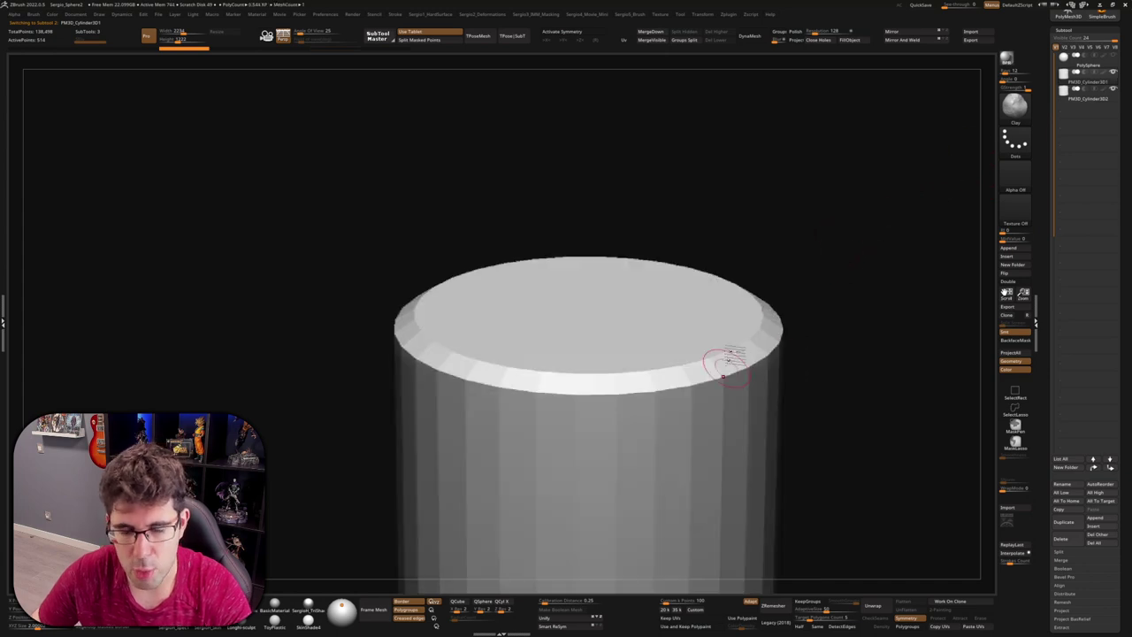
pyautogui.press('ctrl')
pyautogui.hotkey('shift', 'f')
pyautogui.keyDown('ctrl'); pyautogui.keyDown('alt'); pyautogui.keyDown('shift'); pyautogui.click(717, 329); pyautogui.keyUp('shift'); pyautogui.keyUp('alt'); pyautogui.keyUp('ctrl')
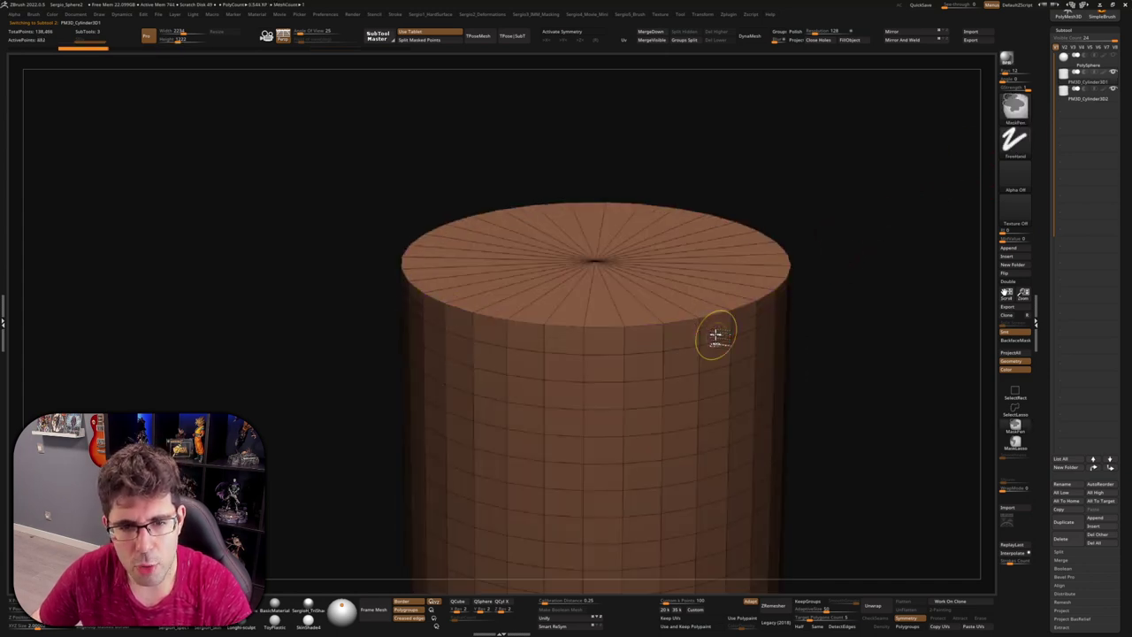
pyautogui.scroll(3, 716, 324)
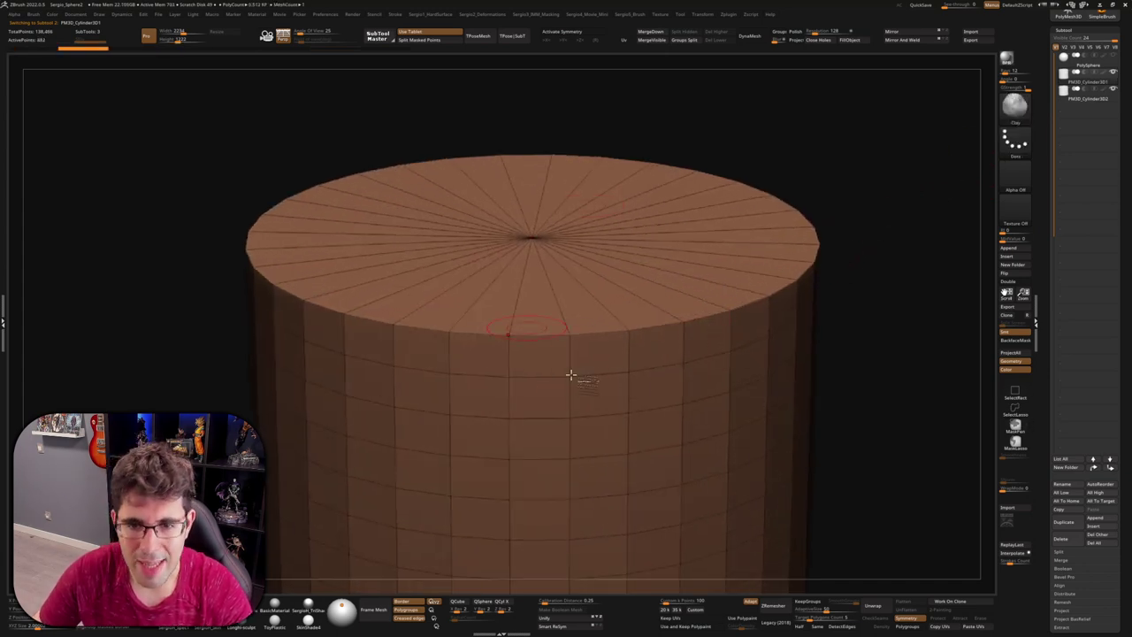
# Step: DynaMesh the copy and zoom in on the dense wireframe along the rim
pyautogui.hotkey('shift', 'f')
pyautogui.click(761, 41)
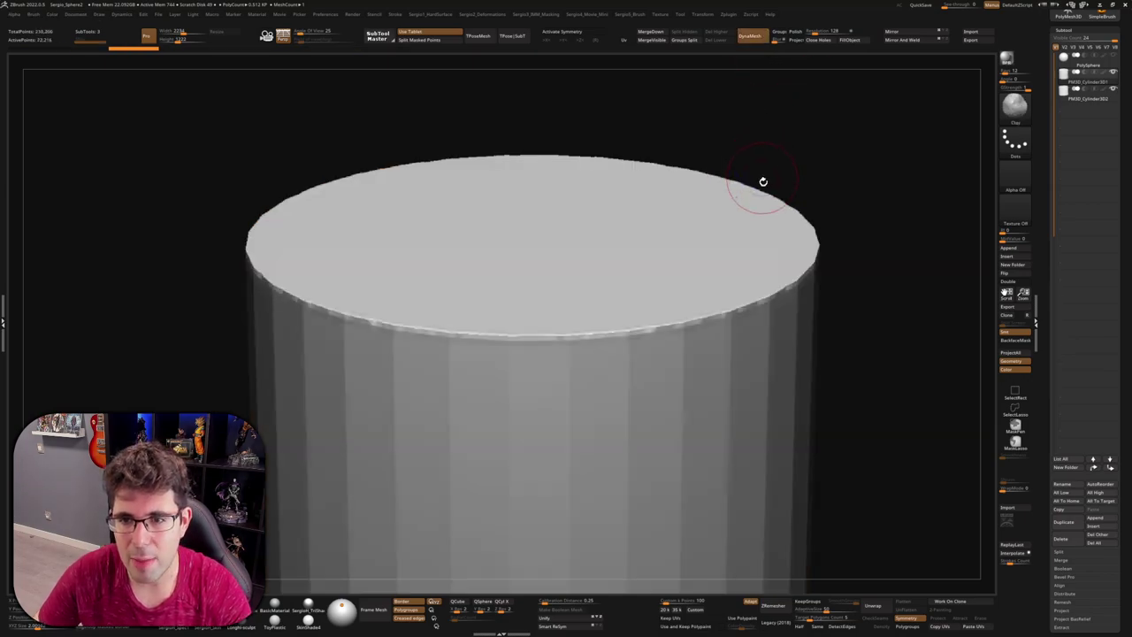
pyautogui.hotkey('shift', 'f')
pyautogui.scroll(5, 699, 354)
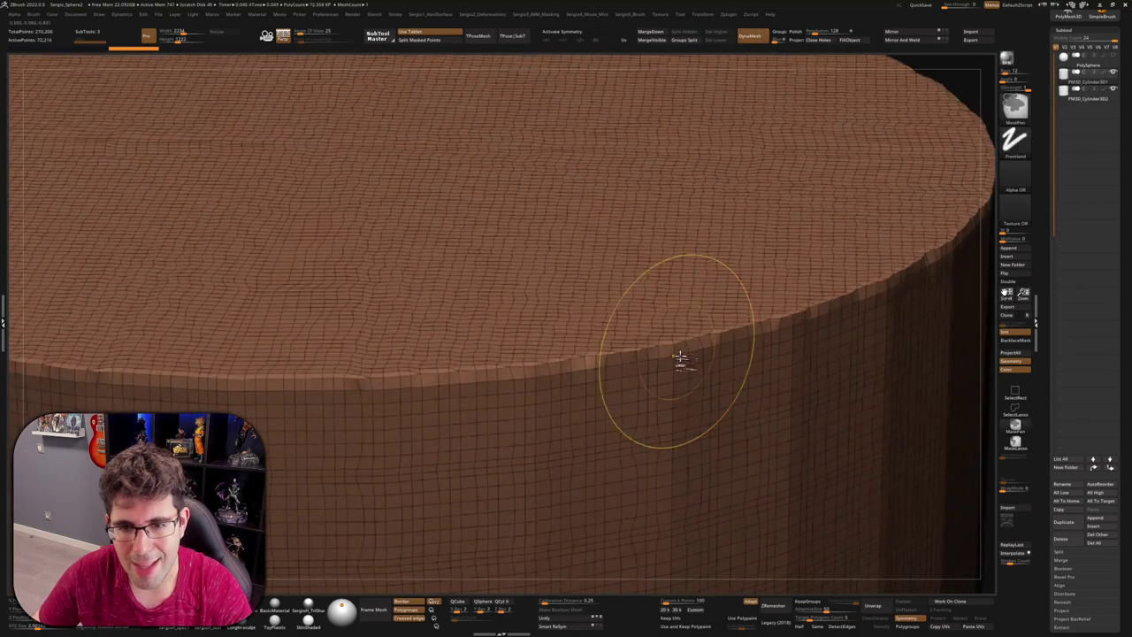
pyautogui.scroll(2, 699, 370)
pyautogui.scroll(2, 694, 371)
pyautogui.scroll(2, 689, 375)
pyautogui.scroll(-1, 690, 362)
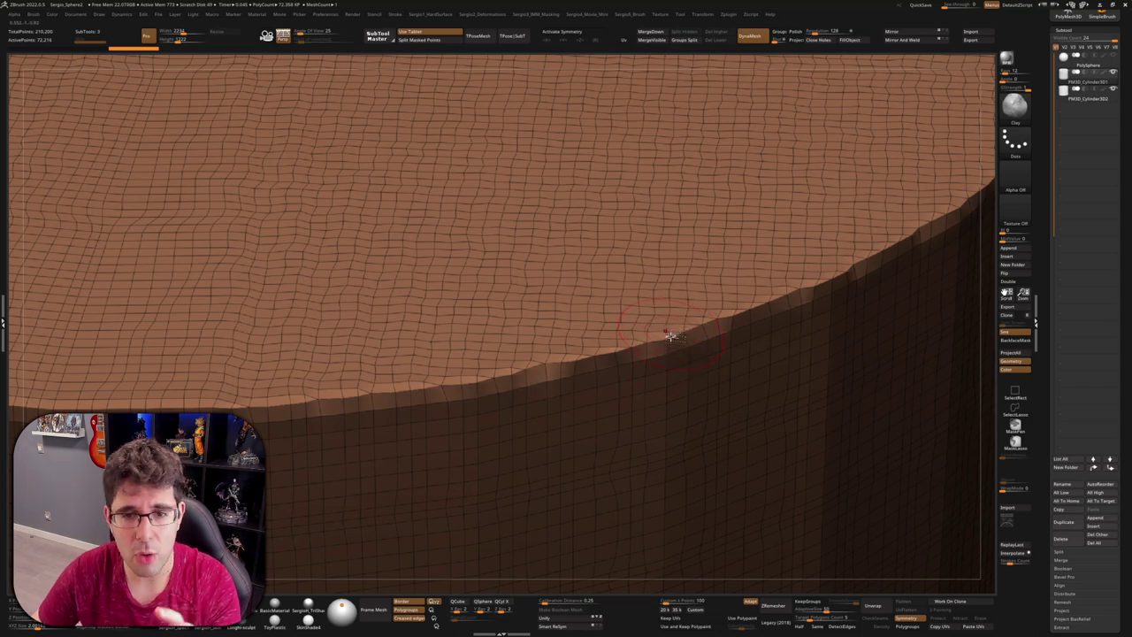
# Step: Select the low-poly bevelled cylinder and look down at its top rim
pyautogui.click(1088, 84)
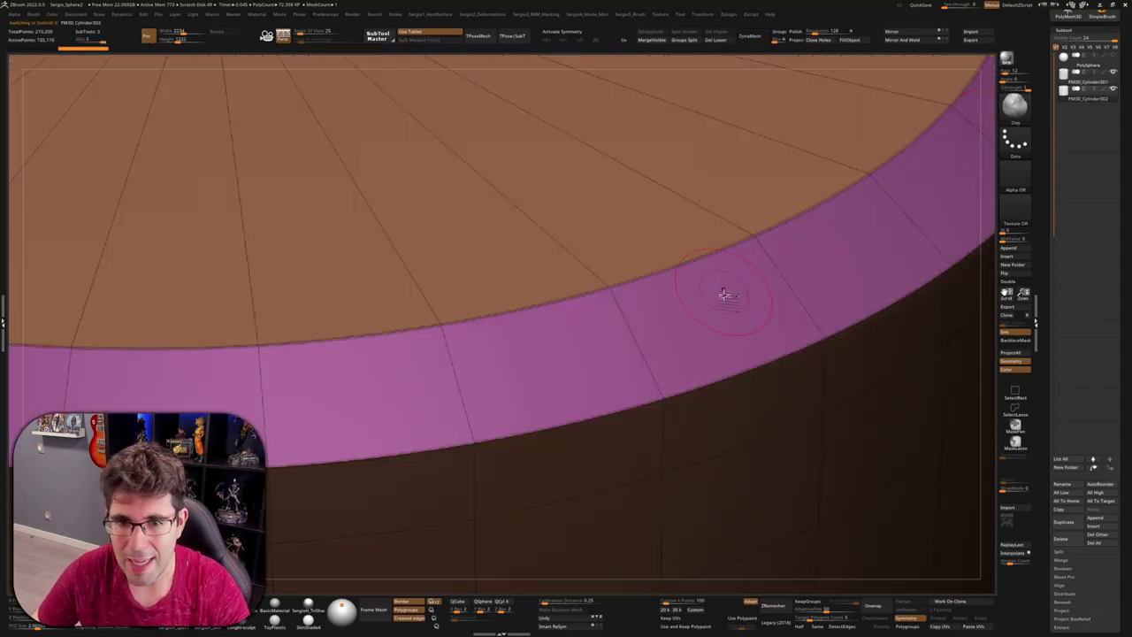
pyautogui.moveTo(725, 295); pyautogui.dragTo(561, 333, button='right')
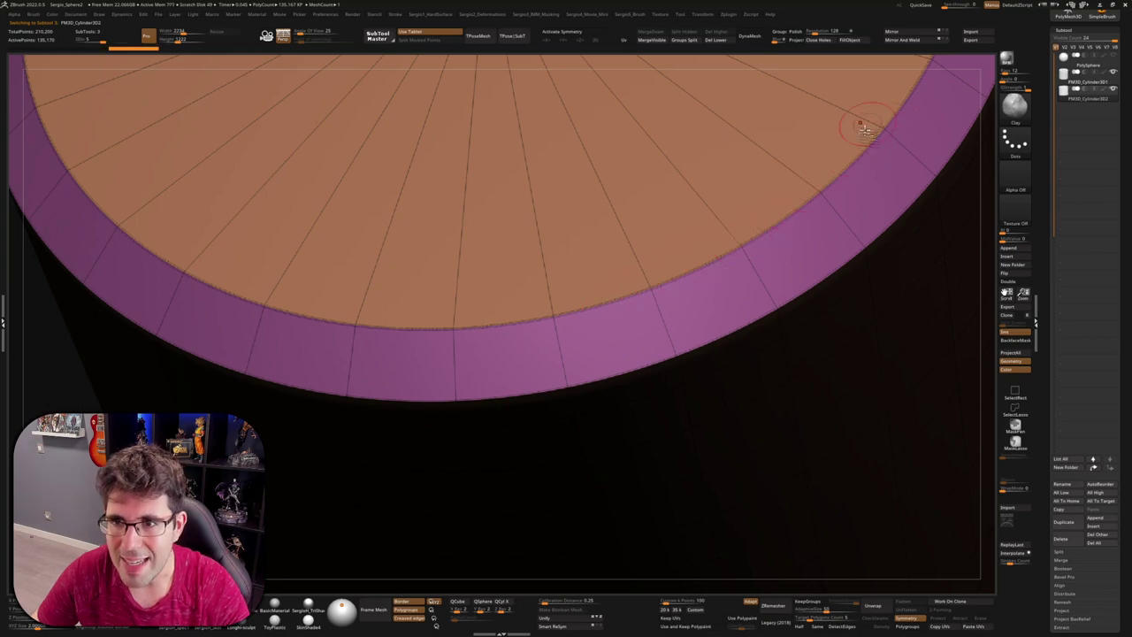
pyautogui.moveTo(865, 129)
pyautogui.keyDown('ctrl'); pyautogui.mouseDown(button='right')
pyautogui.moveTo(834, 189)
pyautogui.moveTo(889, 133)
pyautogui.mouseUp(button='right'); pyautogui.keyUp('ctrl')
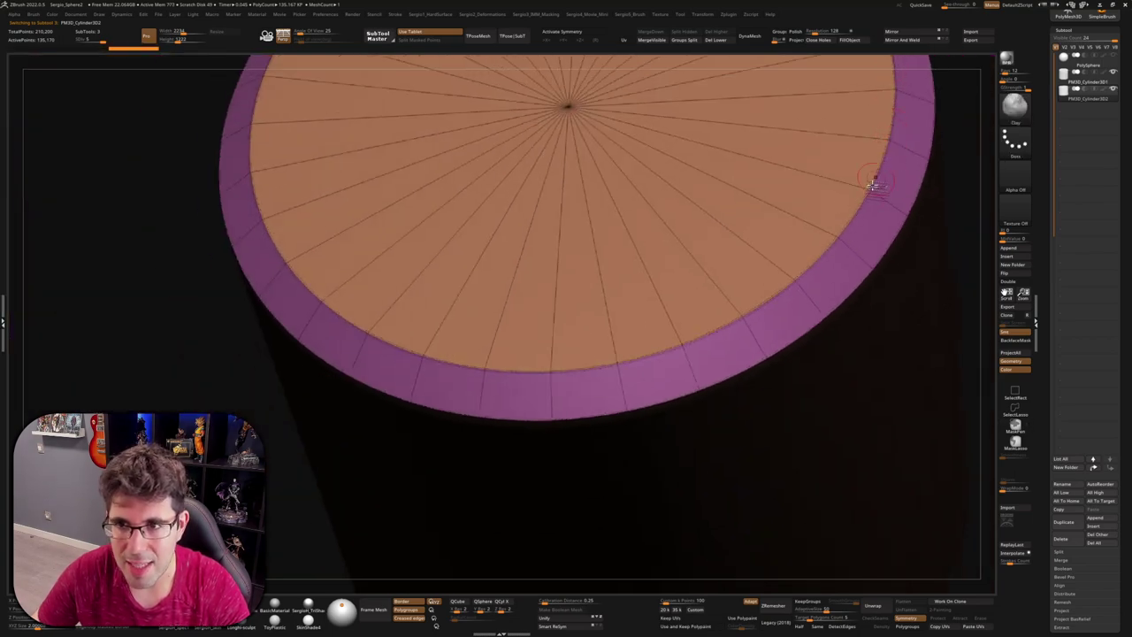
# Step: Select the DynaMesh cylinder and zoom in and out along its jagged rim
pyautogui.click(1083, 84)
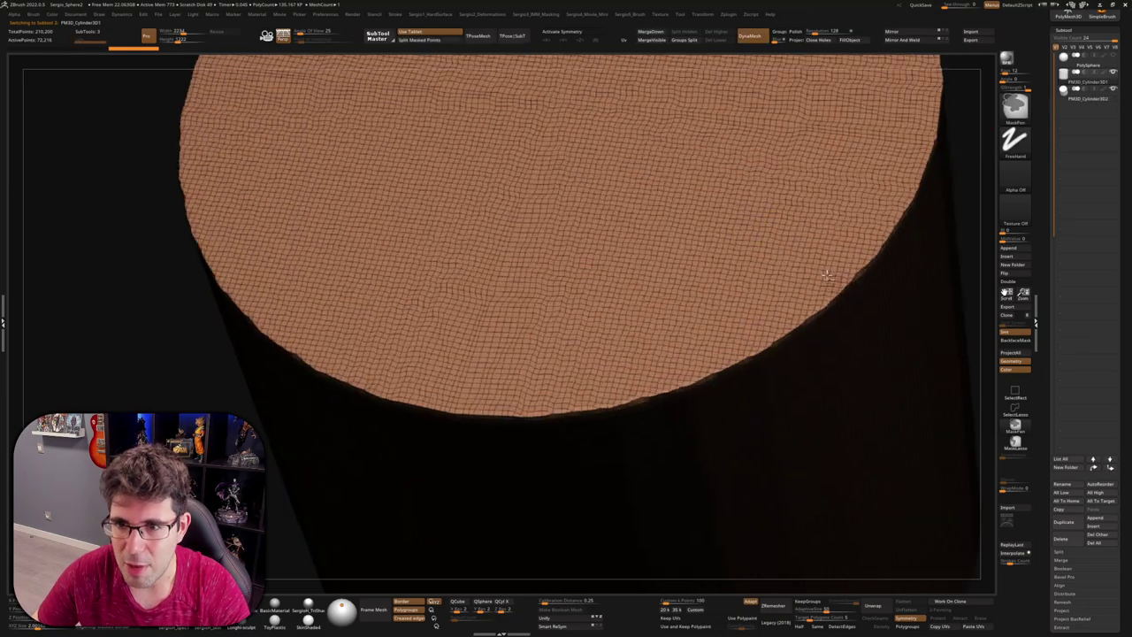
pyautogui.moveTo(849, 230)
pyautogui.keyDown('ctrl'); pyautogui.mouseDown(button='right')
pyautogui.moveTo(857, 294)
pyautogui.moveTo(826, 366)
pyautogui.moveTo(721, 284)
pyautogui.mouseUp(button='right'); pyautogui.keyUp('ctrl')
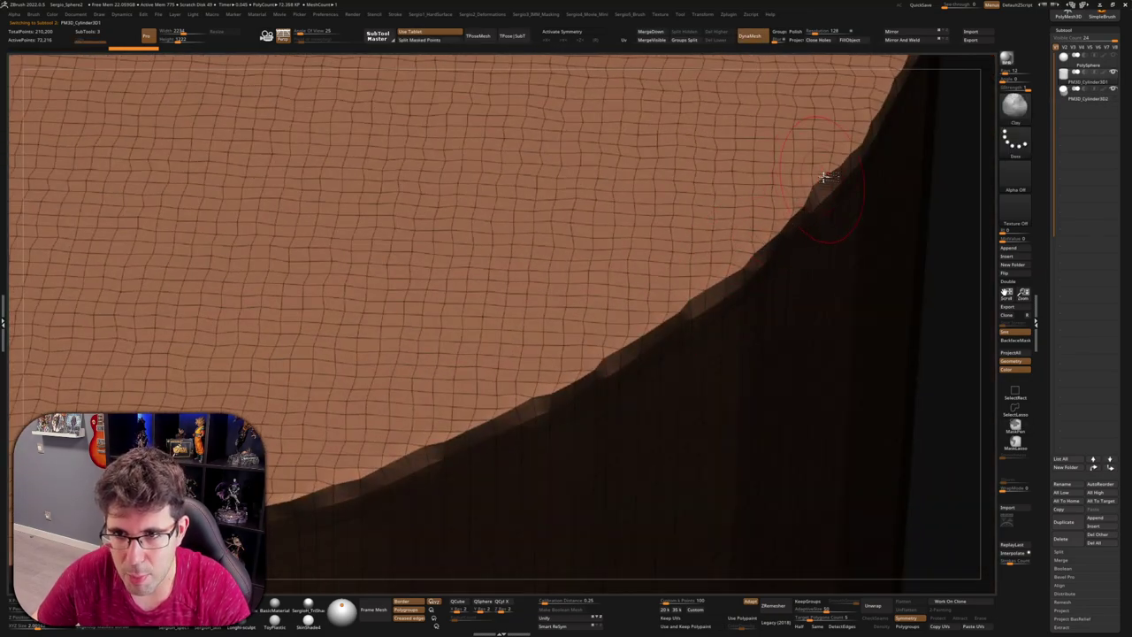
pyautogui.moveTo(843, 150)
pyautogui.keyDown('ctrl'); pyautogui.mouseDown(button='right')
pyautogui.moveTo(788, 409)
pyautogui.moveTo(705, 289)
pyautogui.mouseUp(button='right'); pyautogui.keyUp('ctrl')
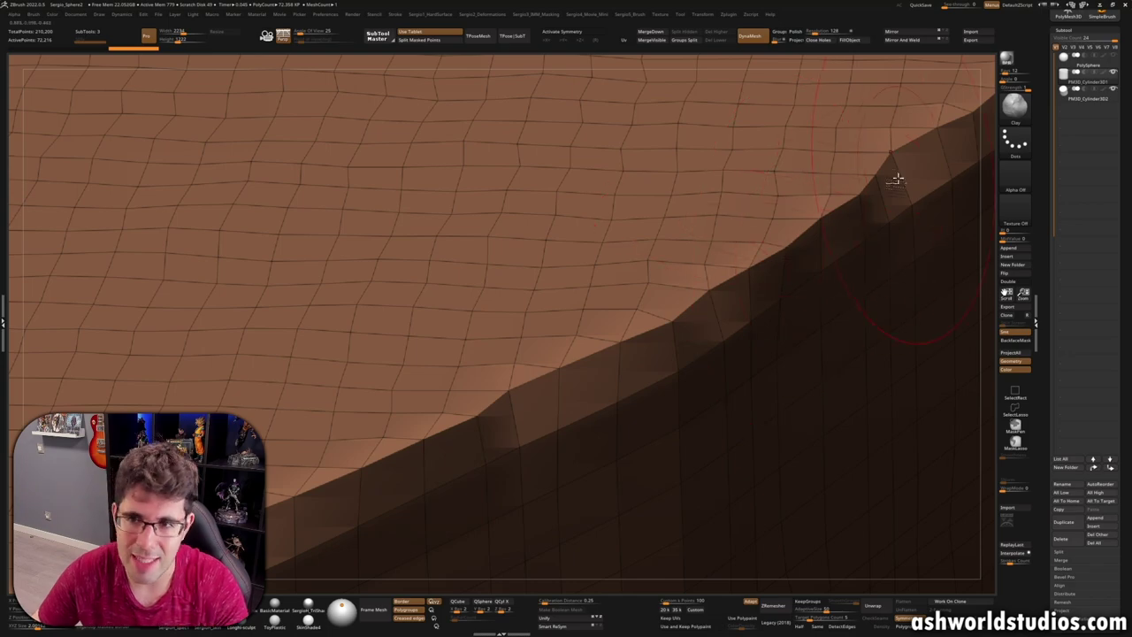
pyautogui.scroll(-2, 897, 180)
pyautogui.scroll(-3, 763, 168)
pyautogui.scroll(-3, 770, 265)
pyautogui.scroll(-2, 775, 331)
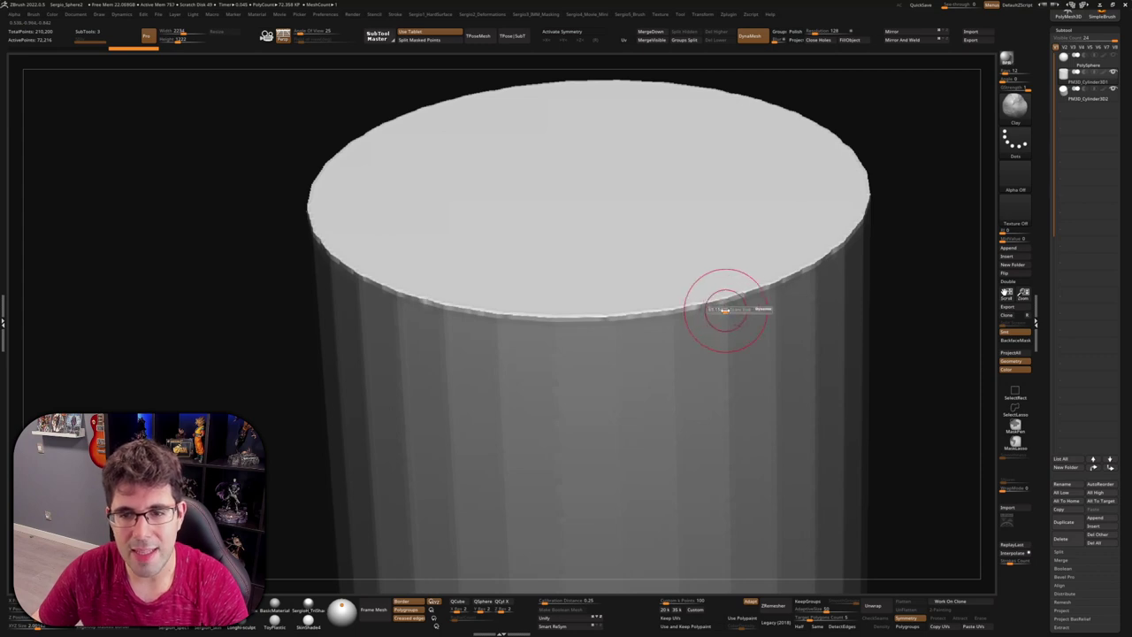
# Step: Flatten and smooth the jagged top rim with brush strokes all around the edge
pyautogui.hotkey('ctrl', 'shift')
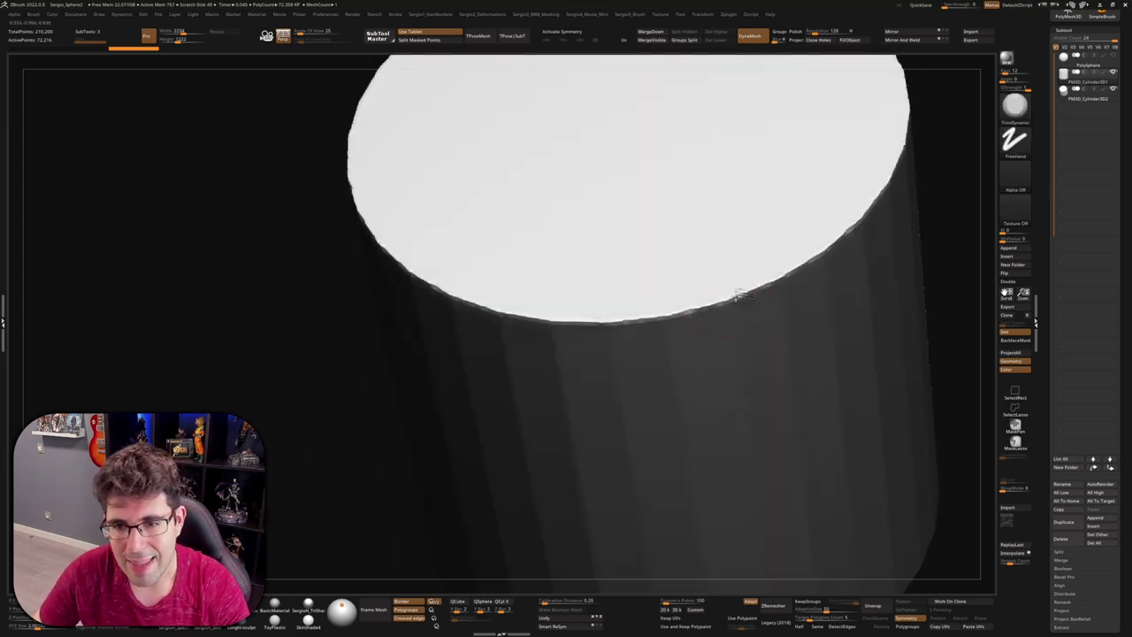
pyautogui.moveTo(750, 285)
pyautogui.mouseDown()
pyautogui.moveTo(884, 183)
pyautogui.moveTo(805, 261)
pyautogui.moveTo(721, 285)
pyautogui.moveTo(773, 266)
pyautogui.mouseUp()
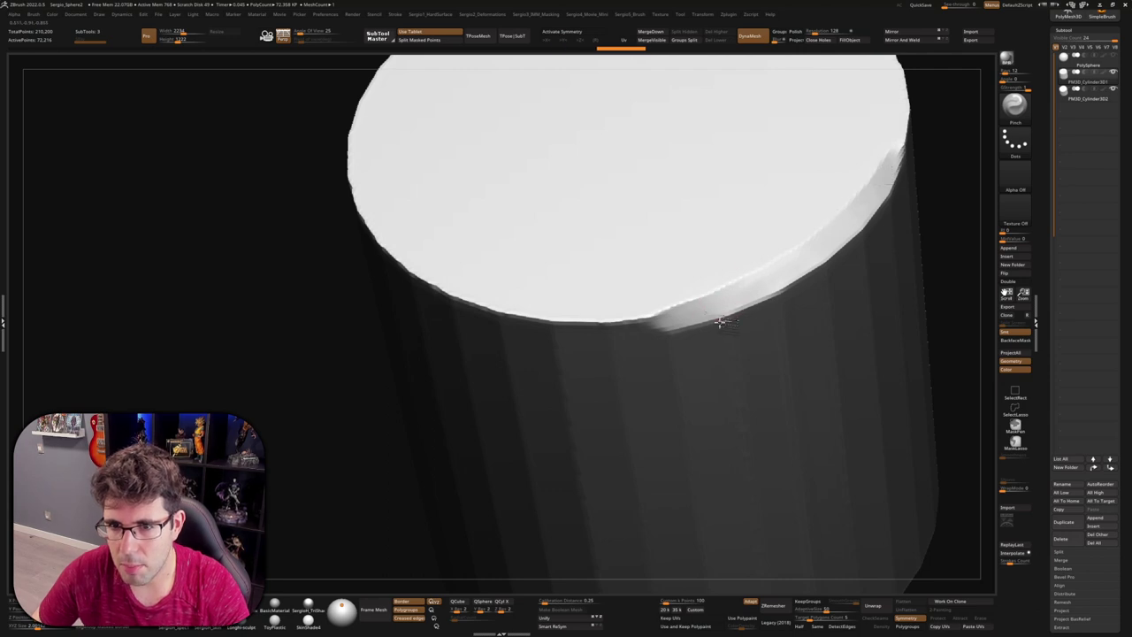
pyautogui.moveTo(869, 221); pyautogui.dragTo(678, 323)
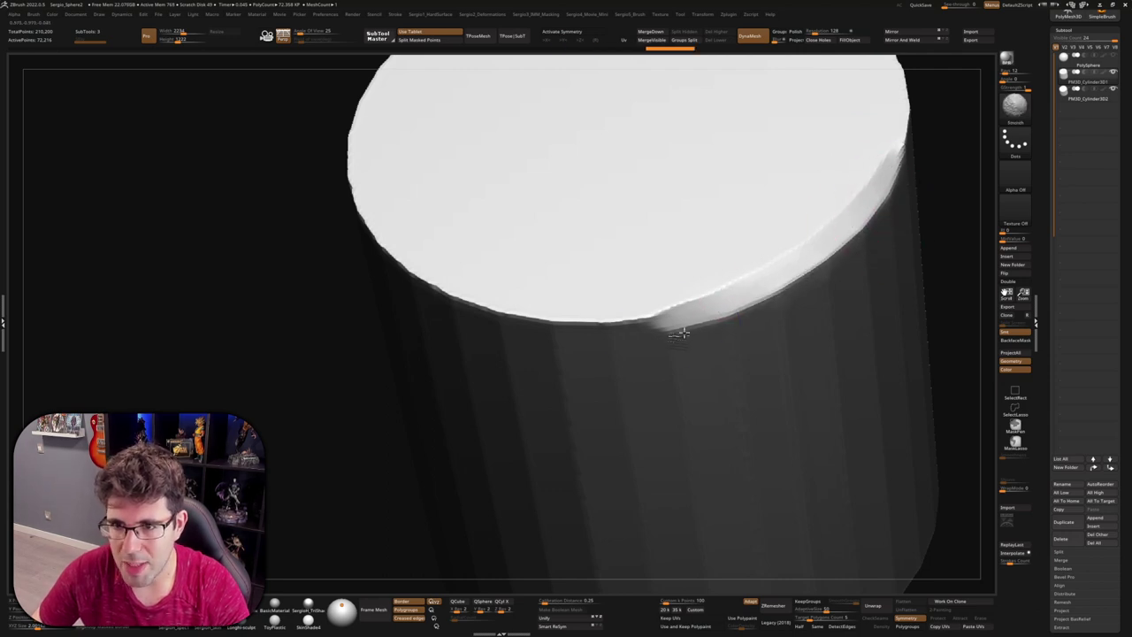
pyautogui.moveTo(758, 278); pyautogui.dragTo(749, 295)
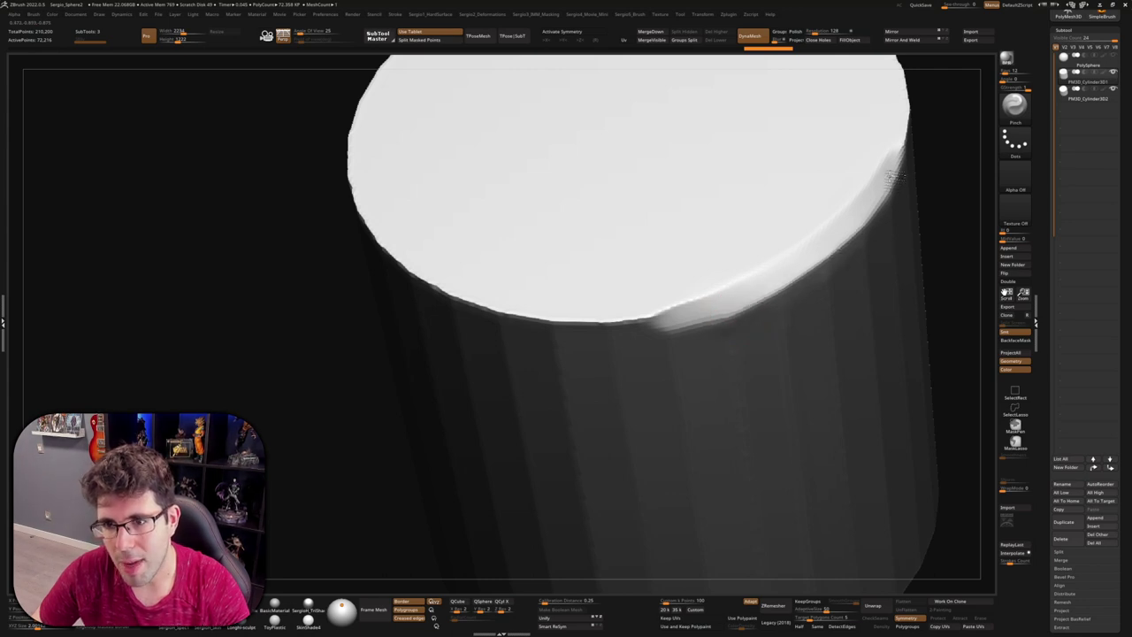
pyautogui.moveTo(891, 175); pyautogui.dragTo(891, 150)
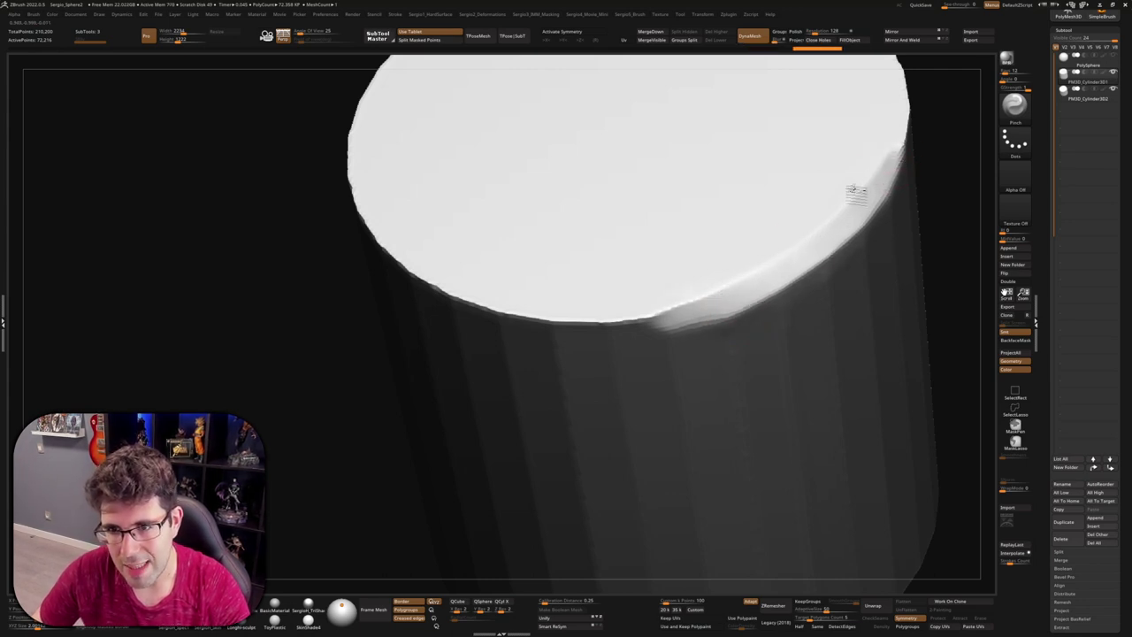
pyautogui.moveTo(856, 194); pyautogui.dragTo(889, 186)
pyautogui.moveTo(889, 186)
pyautogui.keyDown('ctrl'); pyautogui.mouseDown(button='right')
pyautogui.moveTo(836, 172)
pyautogui.moveTo(859, 277)
pyautogui.moveTo(808, 291)
pyautogui.moveTo(784, 328)
pyautogui.moveTo(794, 321)
pyautogui.mouseUp(button='right'); pyautogui.keyUp('ctrl')
# Step: Compare the rim before and after smoothing, then show the wireframe and polygroups
pyautogui.press('ctrl')
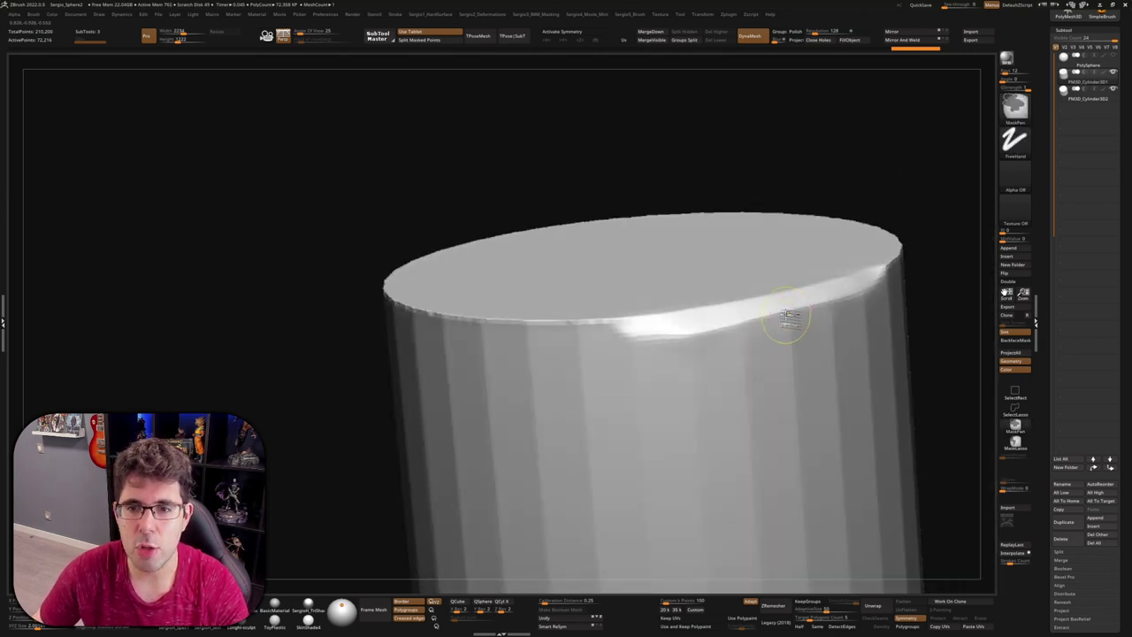
pyautogui.hotkey('ctrl', 'z')
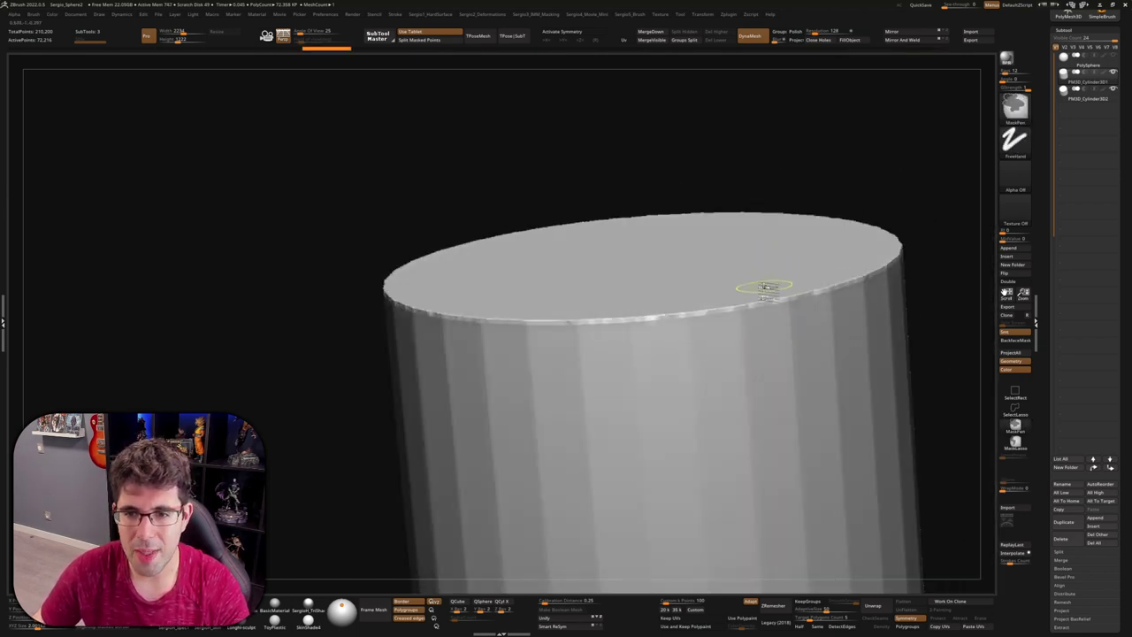
pyautogui.hotkey('ctrl', 'shift', 'z')
pyautogui.hotkey('ctrl', 'z')
pyautogui.hotkey('ctrl', 'z')
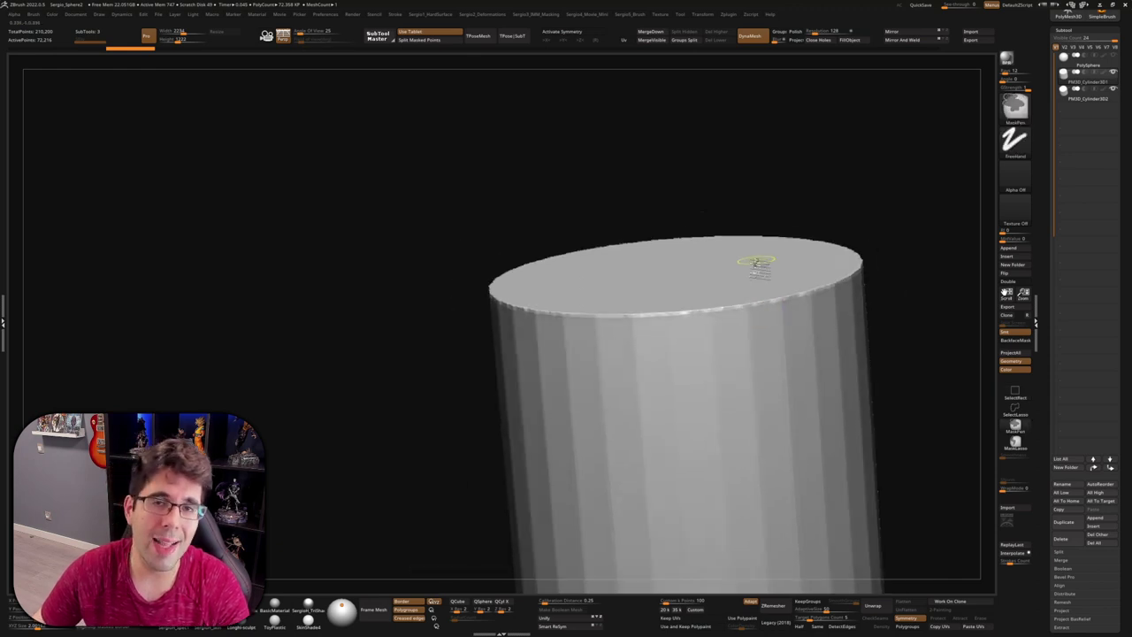
pyautogui.hotkey('ctrl', 'z')
pyautogui.hotkey('ctrl', 'z')
pyautogui.hotkey('ctrl', 'z')
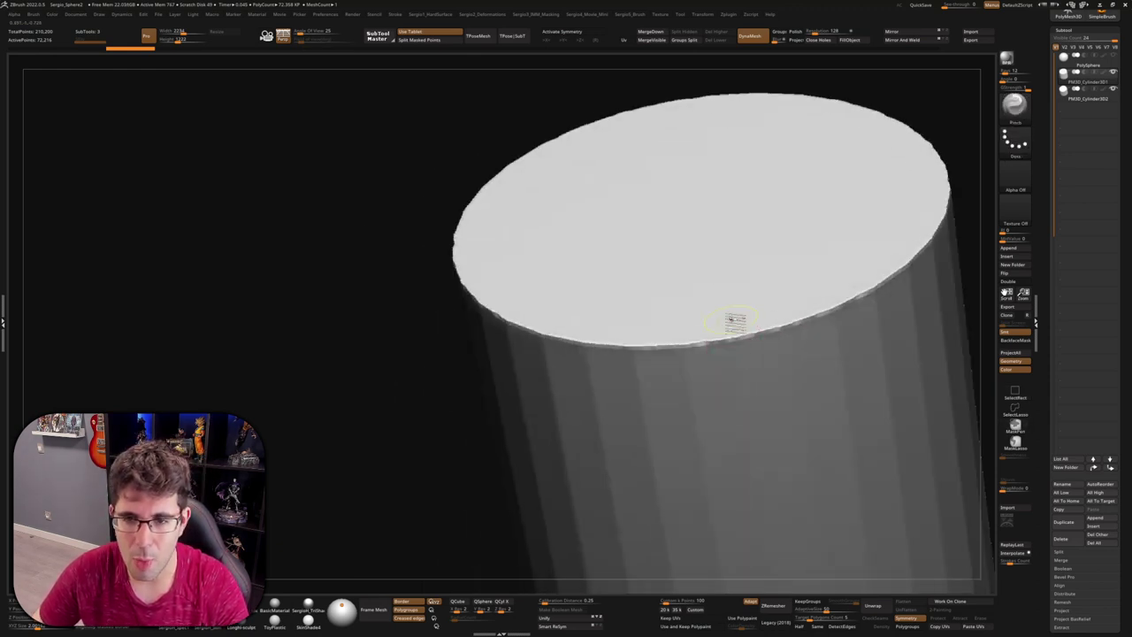
pyautogui.hotkey('ctrl', 'z')
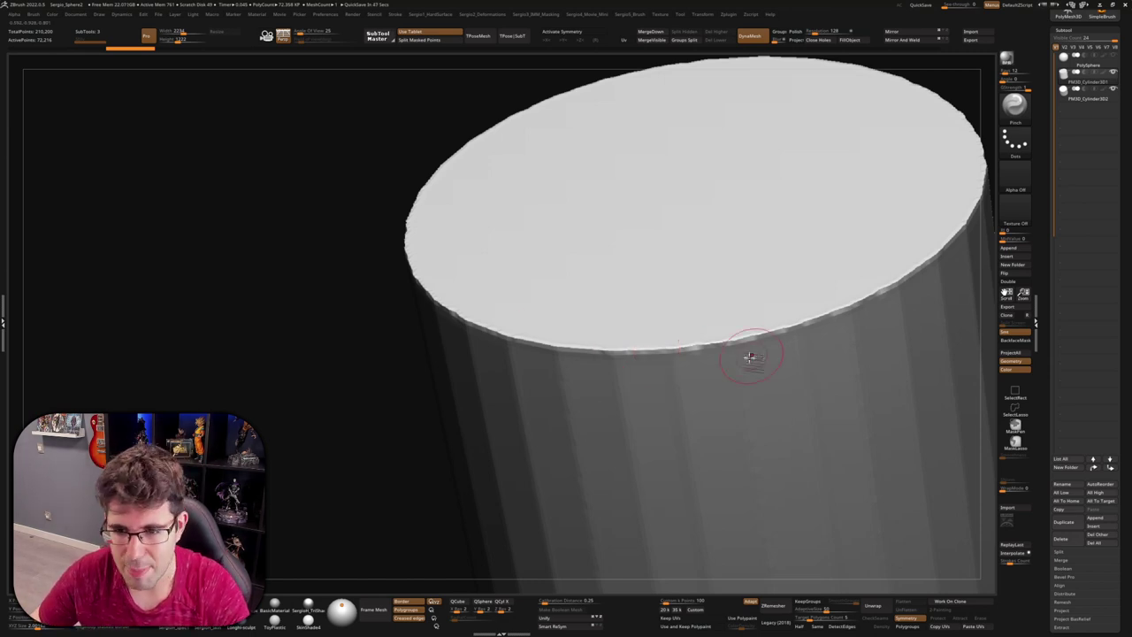
pyautogui.moveTo(746, 354)
pyautogui.mouseDown(button='right')
pyautogui.moveTo(752, 338)
pyautogui.moveTo(667, 262)
pyautogui.moveTo(772, 230)
pyautogui.mouseUp(button='right')
pyautogui.hotkey('shift', 'f')
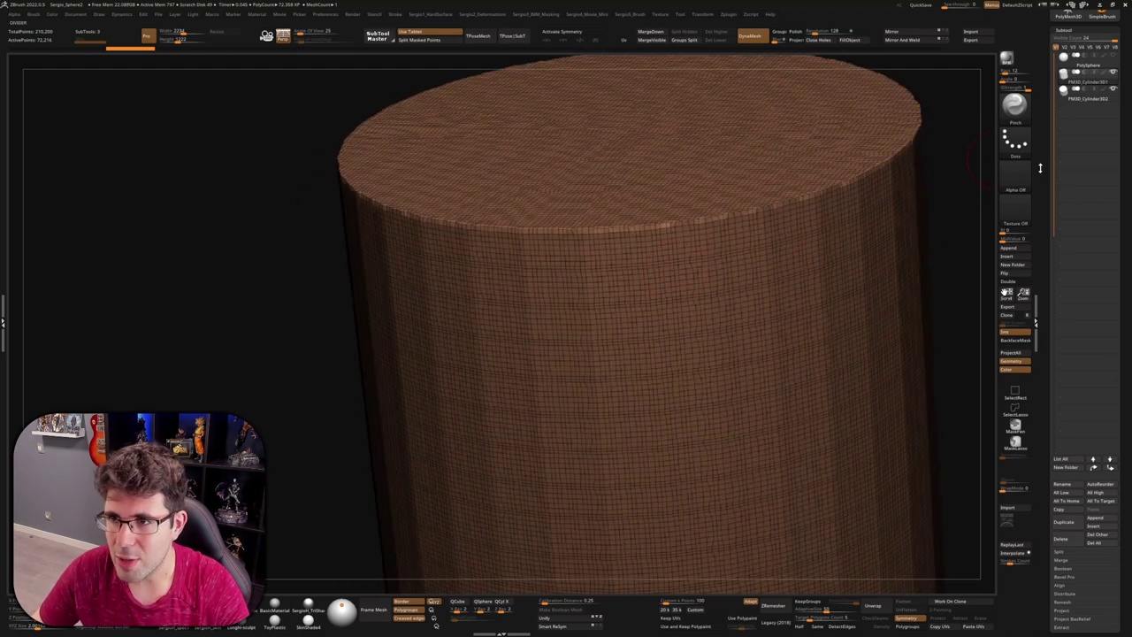
pyautogui.scroll(-2, 1075, 292)
pyautogui.scroll(-2, 1077, 303)
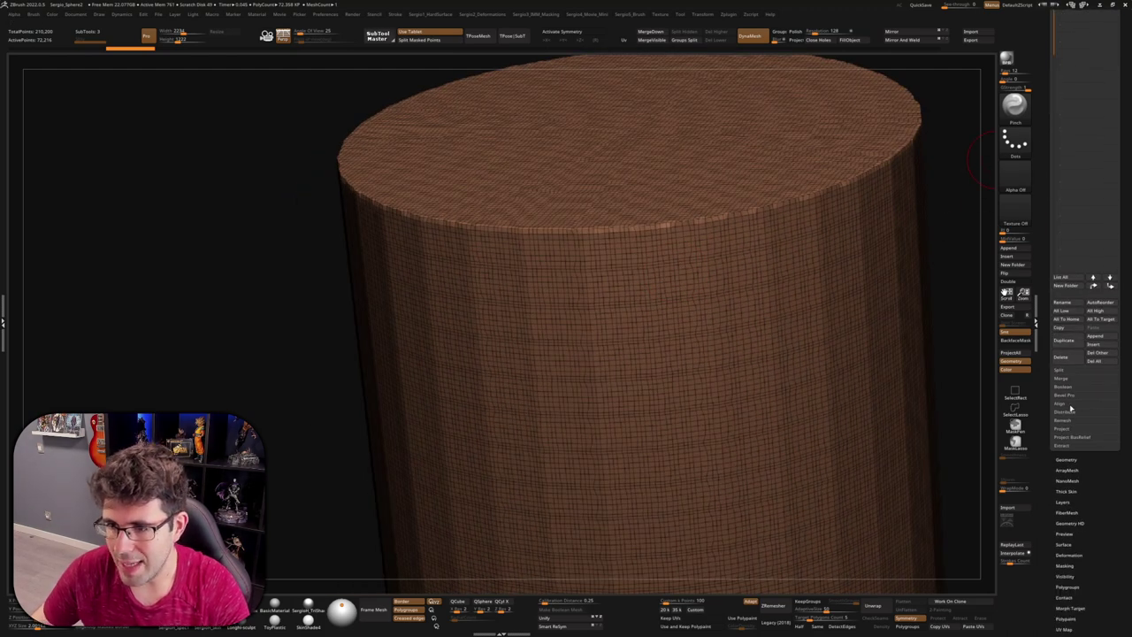
pyautogui.scroll(-1, 1071, 394)
pyautogui.scroll(-1, 1070, 391)
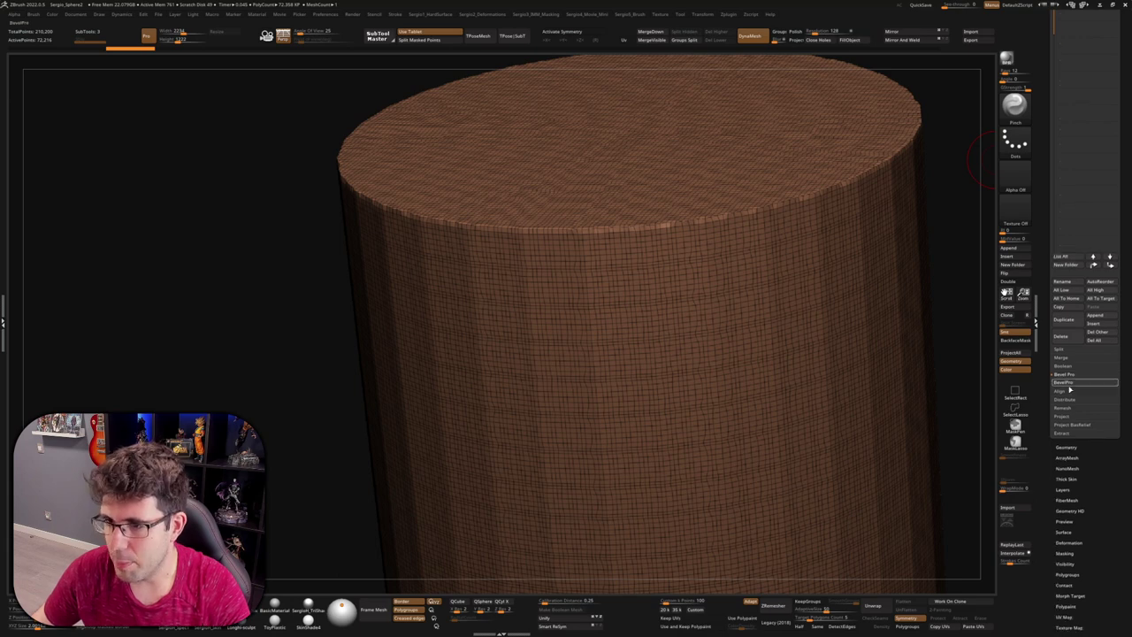
pyautogui.click(1076, 383)
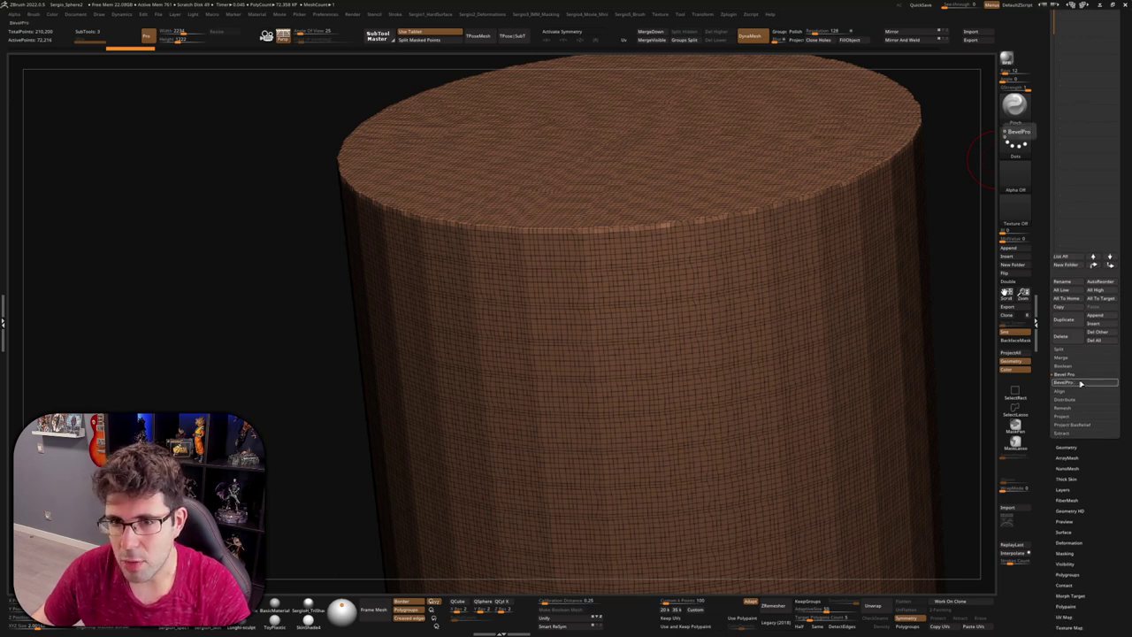
pyautogui.click(1080, 383)
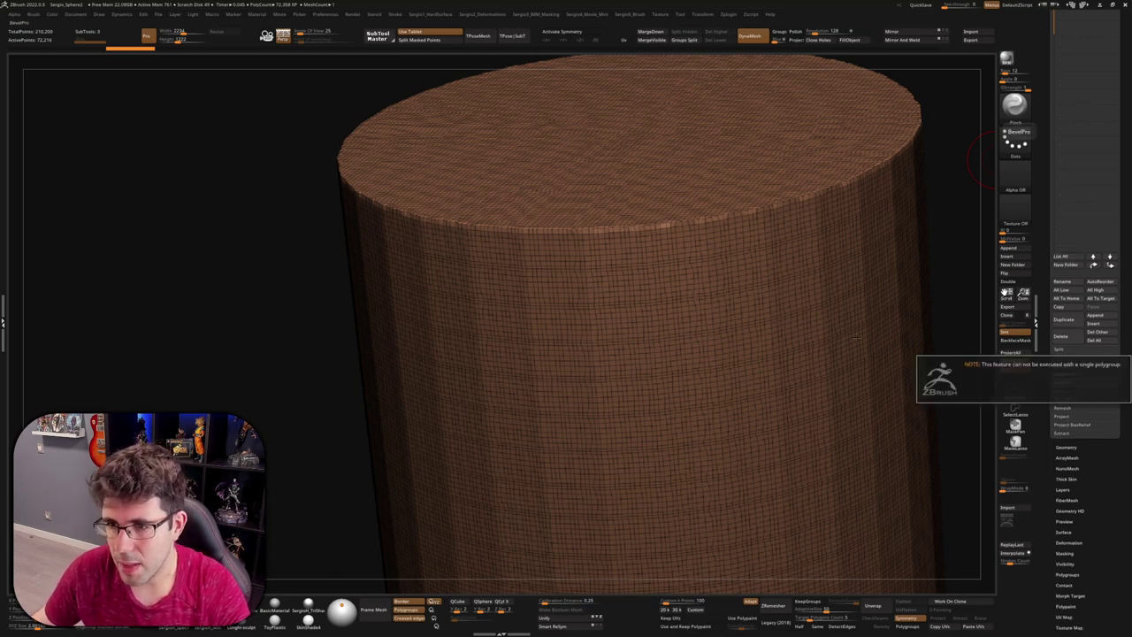
pyautogui.moveTo(748, 253)
pyautogui.mouseDown(button='right')
pyautogui.moveTo(739, 287)
pyautogui.moveTo(737, 274)
pyautogui.mouseUp(button='right')
pyautogui.keyDown('alt'); pyautogui.moveTo(645, 271); pyautogui.dragTo(654, 379, button='right'); pyautogui.keyUp('alt')
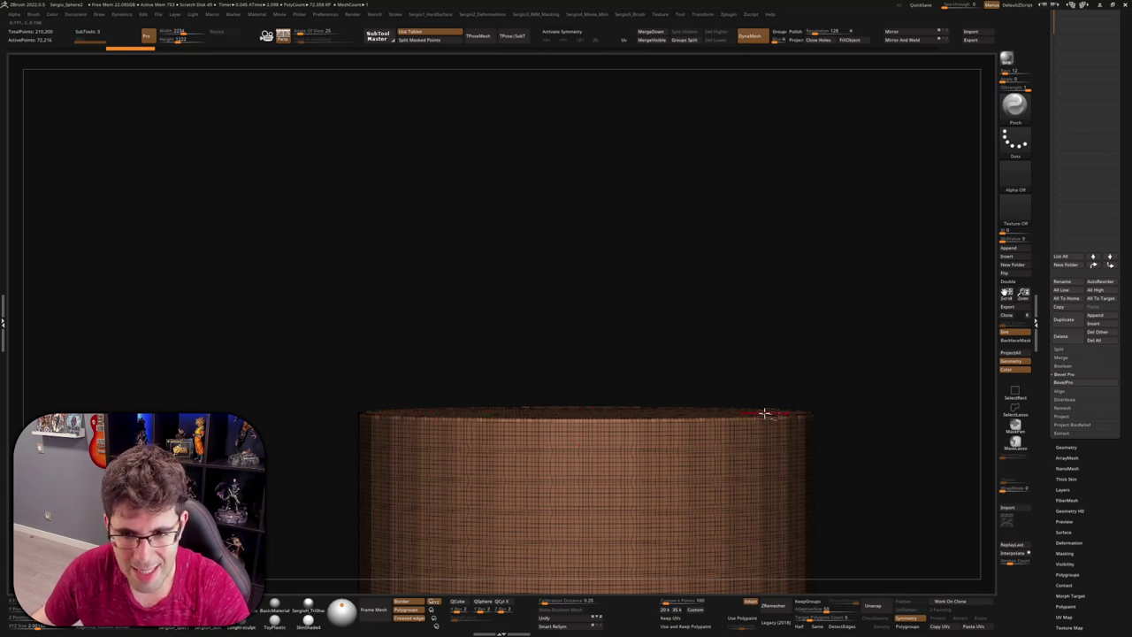
# Step: Frame the cylinder's top in view and turn the wireframe overlay back on
pyautogui.moveTo(765, 413)
pyautogui.mouseDown(button='right')
pyautogui.moveTo(778, 328)
pyautogui.moveTo(768, 144)
pyautogui.moveTo(758, 379)
pyautogui.moveTo(677, 478)
pyautogui.moveTo(457, 413)
pyautogui.moveTo(470, 298)
pyautogui.moveTo(614, 492)
pyautogui.mouseUp(button='right')
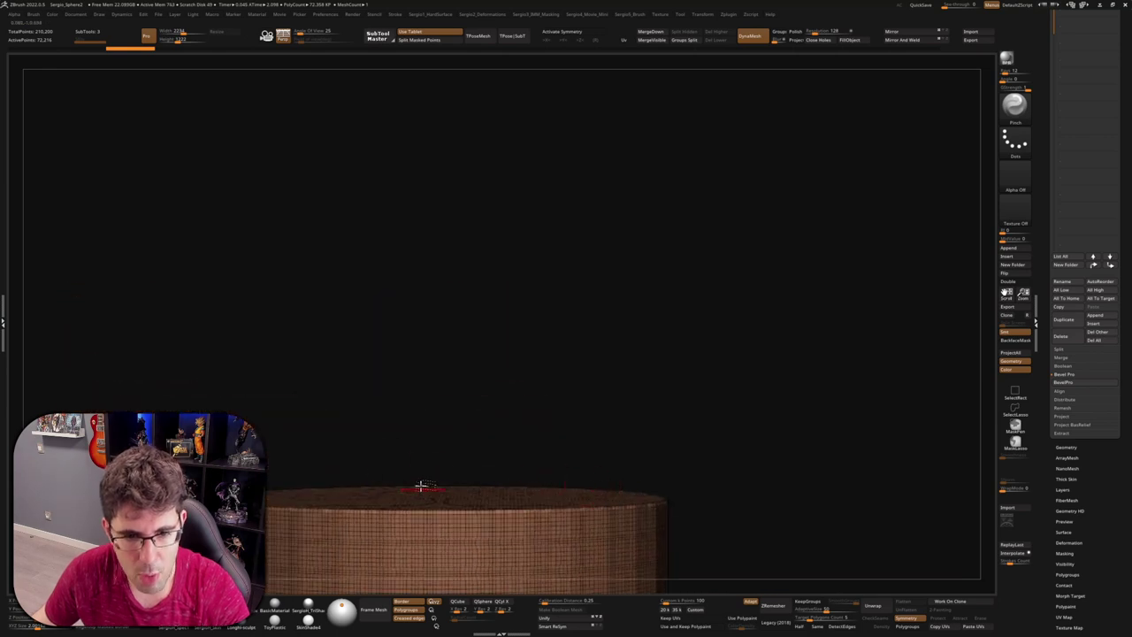
pyautogui.moveTo(423, 485)
pyautogui.keyDown('ctrl'); pyautogui.mouseDown(button='right')
pyautogui.moveTo(551, 351)
pyautogui.moveTo(597, 350)
pyautogui.mouseUp(button='right'); pyautogui.keyUp('ctrl')
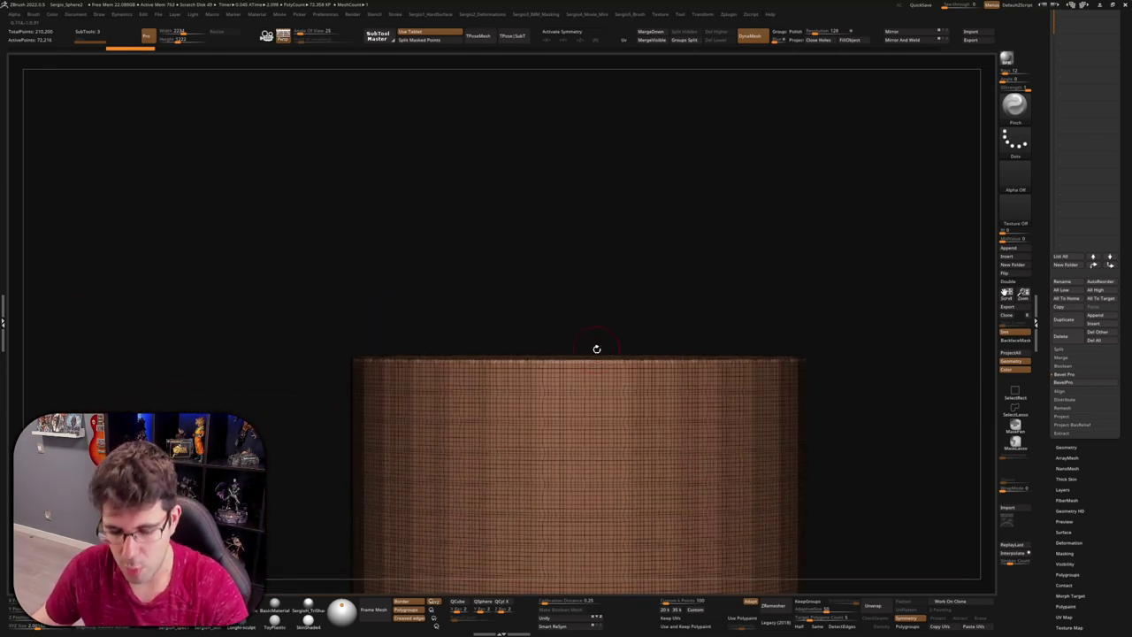
pyautogui.moveTo(622, 333)
pyautogui.keyDown('alt'); pyautogui.mouseDown(button='right')
pyautogui.moveTo(672, 468)
pyautogui.moveTo(339, 248)
pyautogui.moveTo(772, 107)
pyautogui.moveTo(731, 480)
pyautogui.moveTo(682, 240)
pyautogui.mouseUp(button='right'); pyautogui.keyUp('alt')
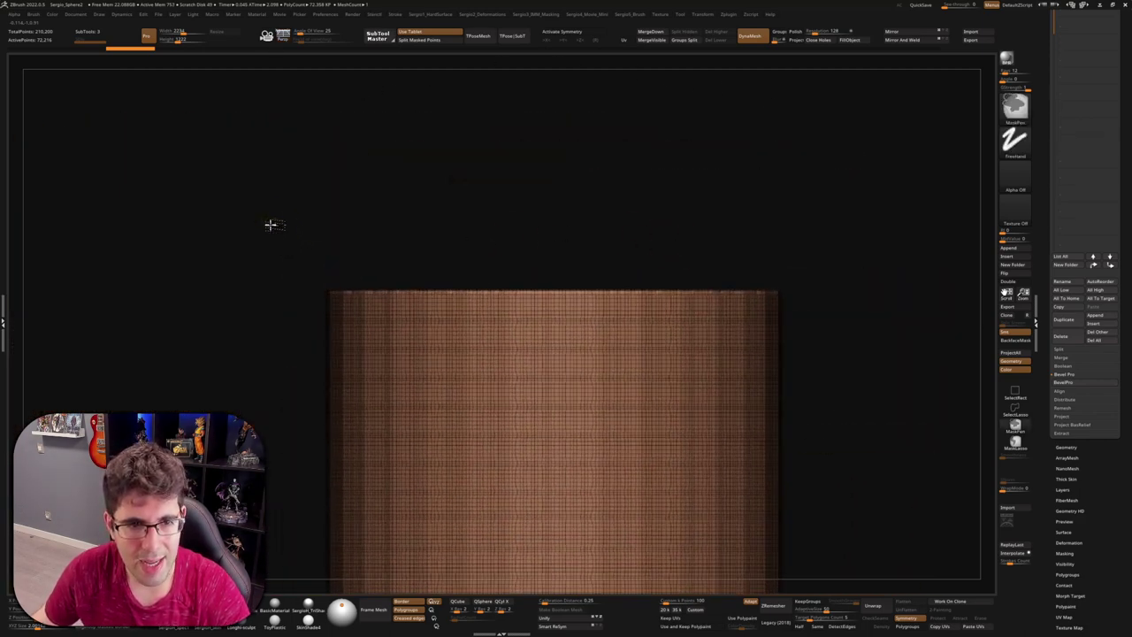
pyautogui.moveTo(271, 224)
pyautogui.keyDown('ctrl'); pyautogui.keyDown('shift'); pyautogui.mouseDown()
pyautogui.moveTo(820, 279)
pyautogui.moveTo(839, 291)
pyautogui.mouseUp(); pyautogui.keyUp('shift'); pyautogui.keyUp('ctrl')
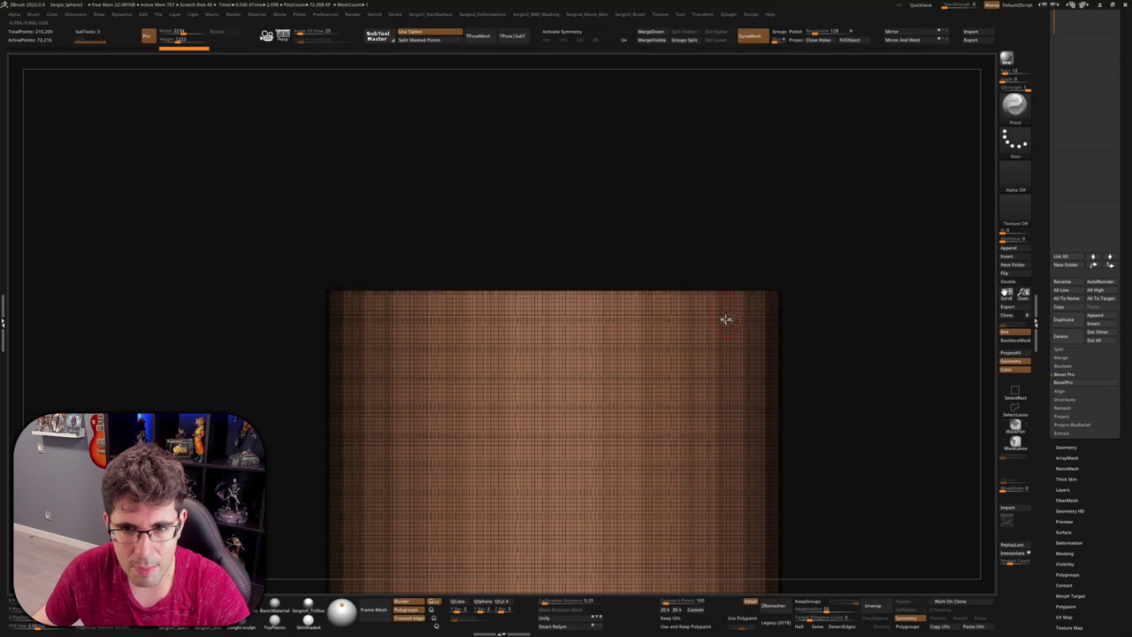
pyautogui.moveTo(725, 321); pyautogui.dragTo(705, 336, button='right')
pyautogui.hotkey('shift', 'f')
pyautogui.moveTo(708, 162)
pyautogui.mouseDown(button='right')
pyautogui.moveTo(733, 328)
pyautogui.moveTo(717, 321)
pyautogui.moveTo(717, 251)
pyautogui.moveTo(733, 260)
pyautogui.moveTo(702, 292)
pyautogui.moveTo(709, 245)
pyautogui.mouseUp(button='right')
pyautogui.hotkey('shift', 'f')
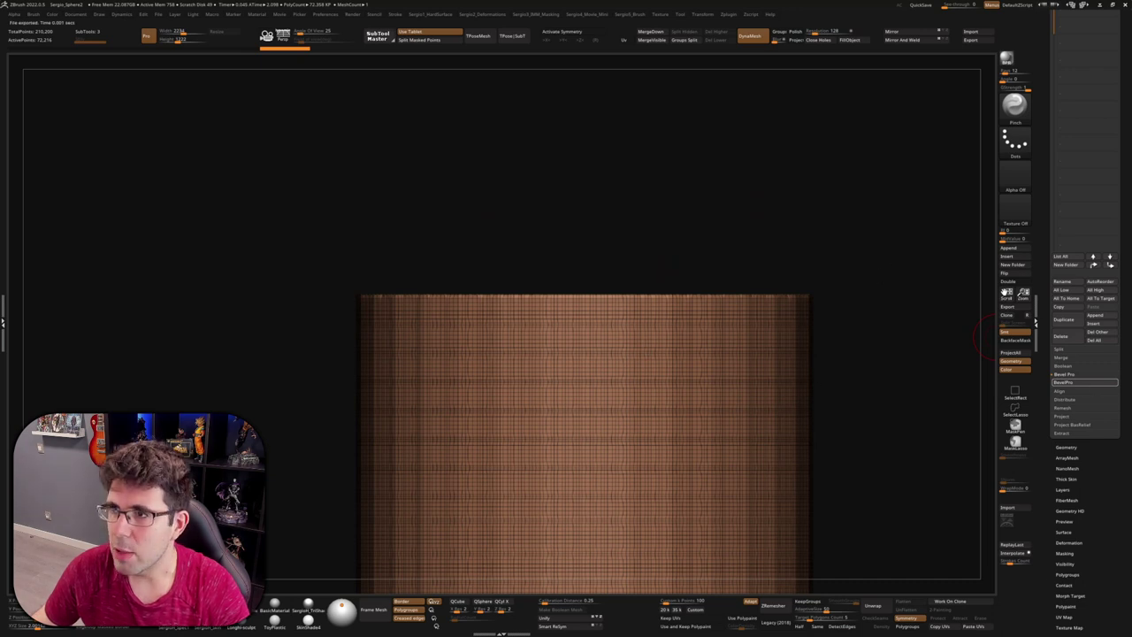
# Step: Centre the BevelPro window and zoom its preview onto the cylinder's top rim
pyautogui.moveTo(632, 89)
pyautogui.mouseDown()
pyautogui.moveTo(190, 80)
pyautogui.moveTo(127, 68)
pyautogui.moveTo(483, 142)
pyautogui.mouseUp()
pyautogui.scroll(5, 690, 258)
pyautogui.moveTo(690, 258)
pyautogui.mouseDown(button='right')
pyautogui.moveTo(646, 327)
pyautogui.moveTo(640, 304)
pyautogui.moveTo(641, 327)
pyautogui.mouseUp(button='right')
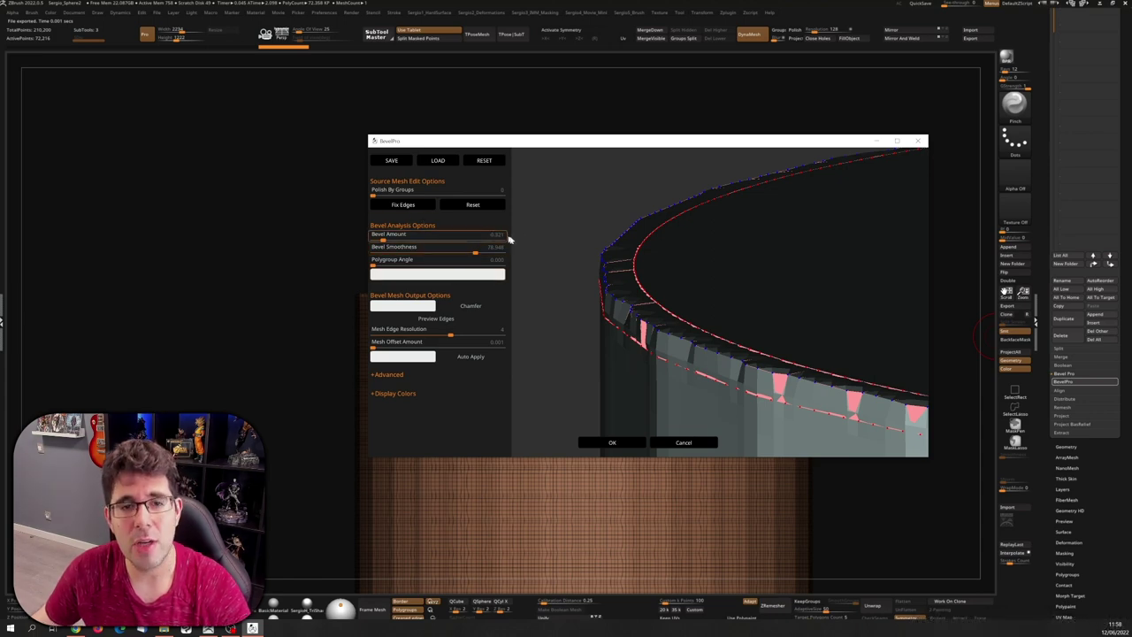
# Step: Raise BevelPro's Bevel Amount to 0.843 and increase Bevel Smoothness, checking the rim preview
pyautogui.click(403, 205)
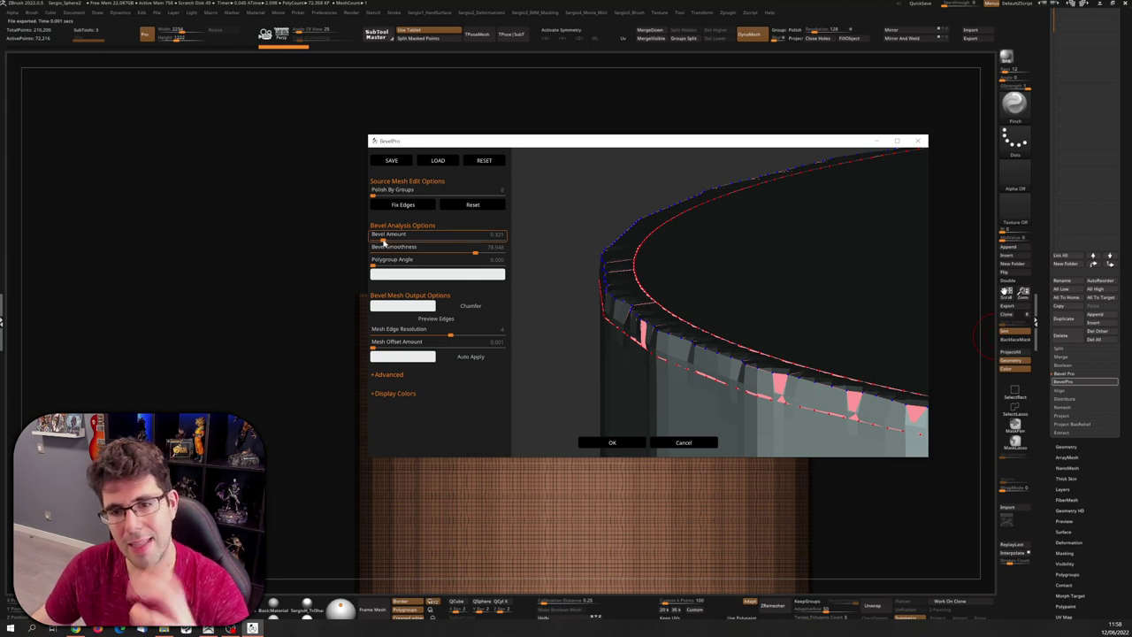
pyautogui.moveTo(382, 240); pyautogui.dragTo(398, 243)
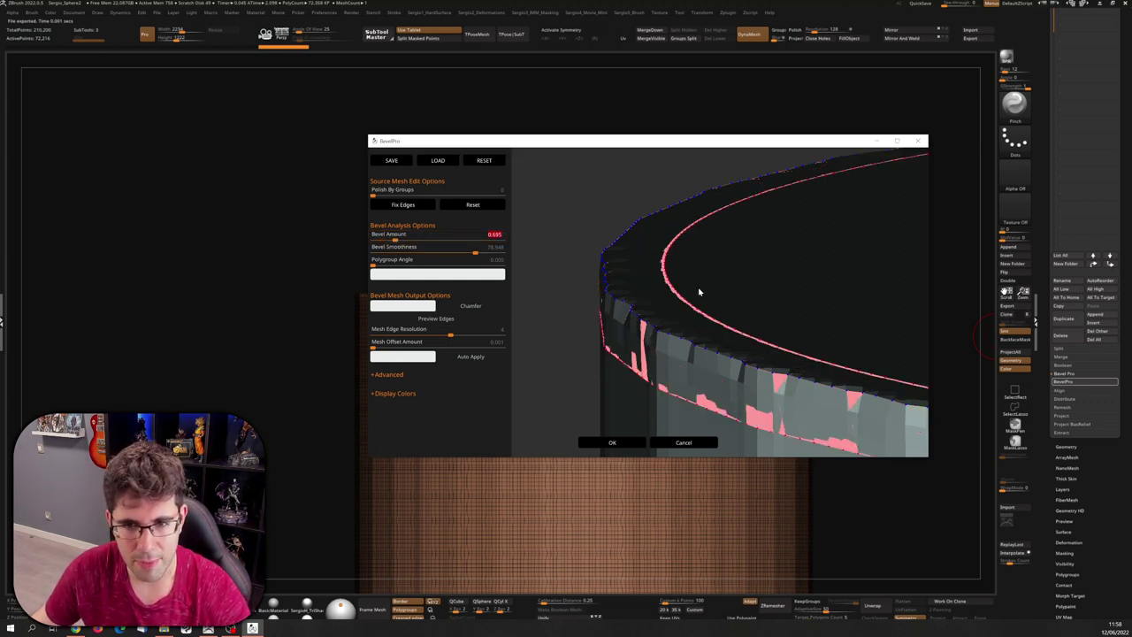
pyautogui.moveTo(396, 244); pyautogui.dragTo(403, 244)
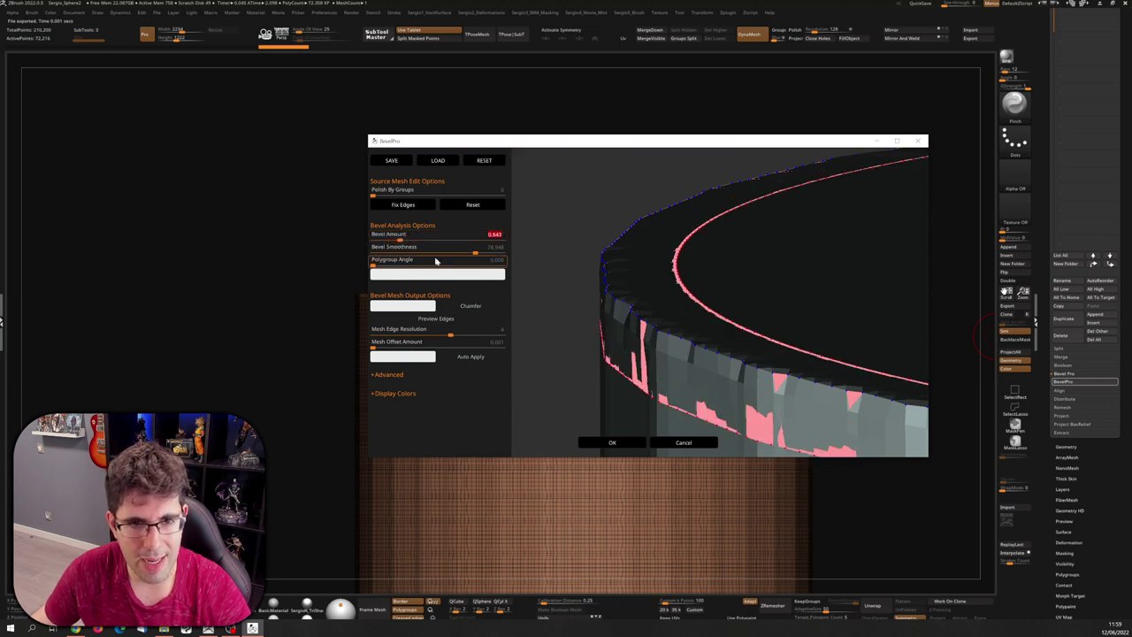
pyautogui.moveTo(475, 252); pyautogui.dragTo(500, 253)
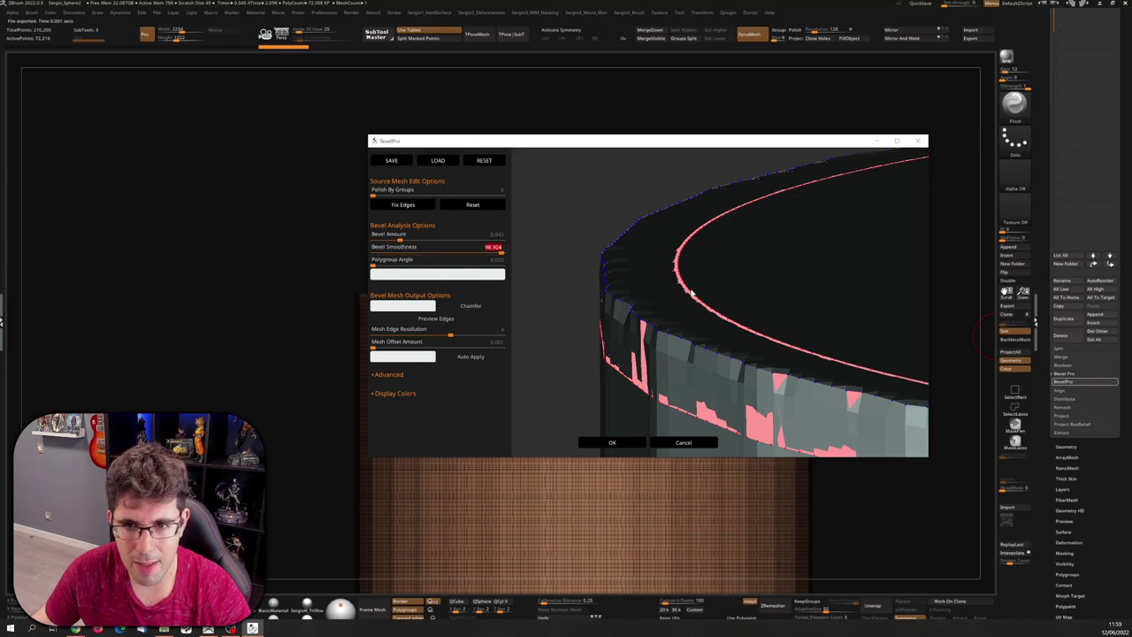
pyautogui.moveTo(692, 293)
pyautogui.mouseDown()
pyautogui.moveTo(629, 286)
pyautogui.moveTo(624, 324)
pyautogui.moveTo(577, 279)
pyautogui.mouseUp()
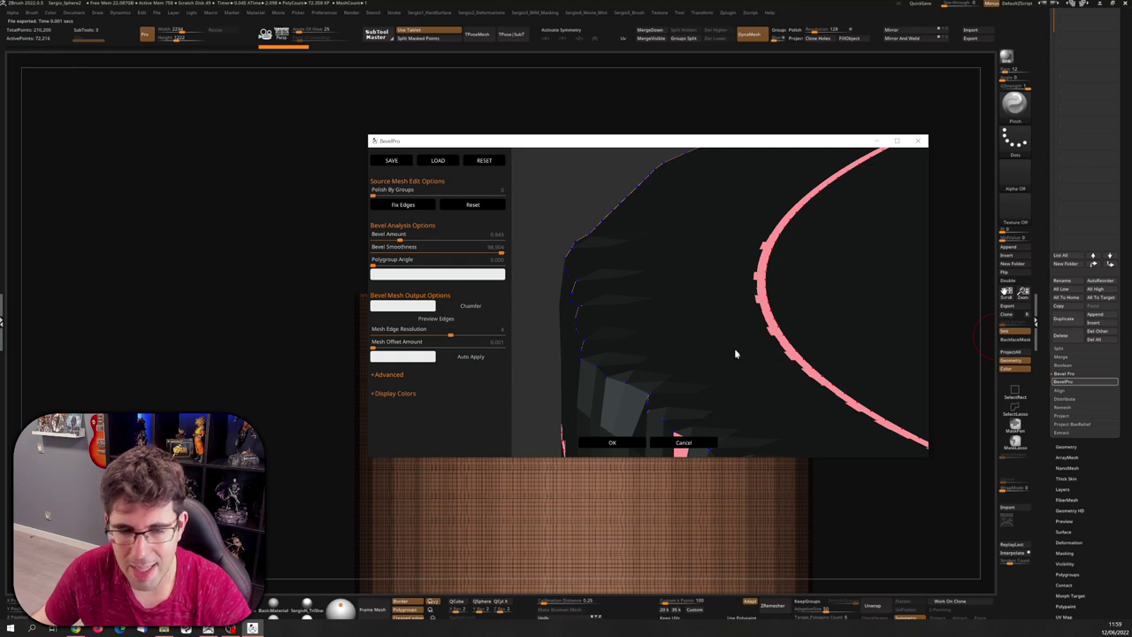
pyautogui.moveTo(734, 354)
pyautogui.mouseDown()
pyautogui.moveTo(429, 253)
pyautogui.moveTo(712, 316)
pyautogui.moveTo(674, 309)
pyautogui.mouseUp()
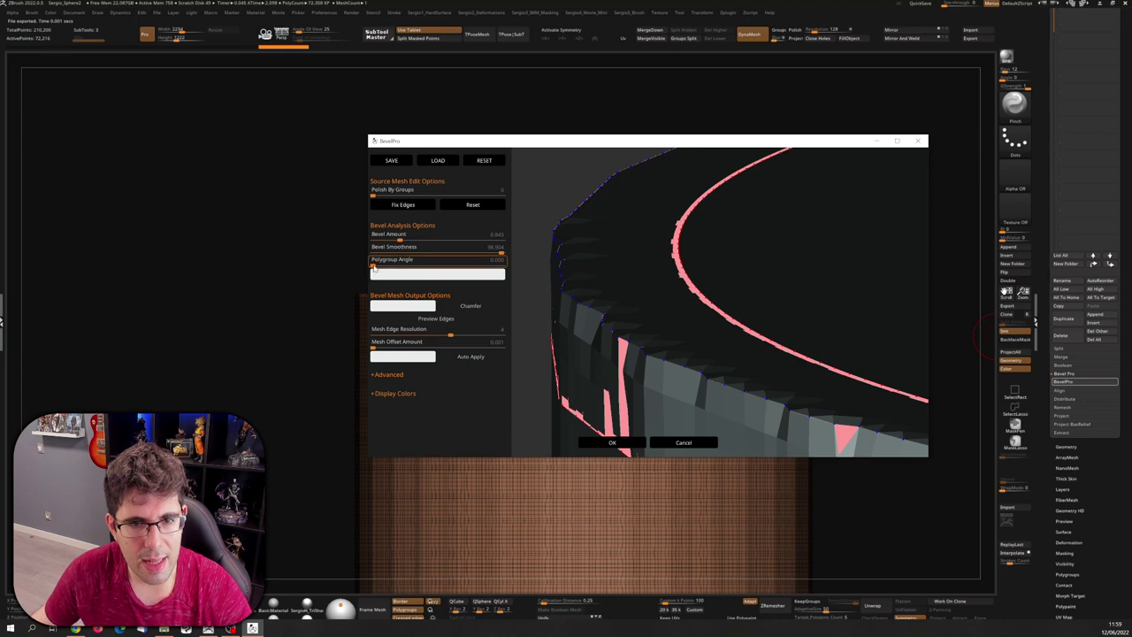
# Step: Set Polygroup Angle to 0 and recompute the bevel analysis, viewing the rim side-on
pyautogui.moveTo(374, 267); pyautogui.dragTo(396, 270)
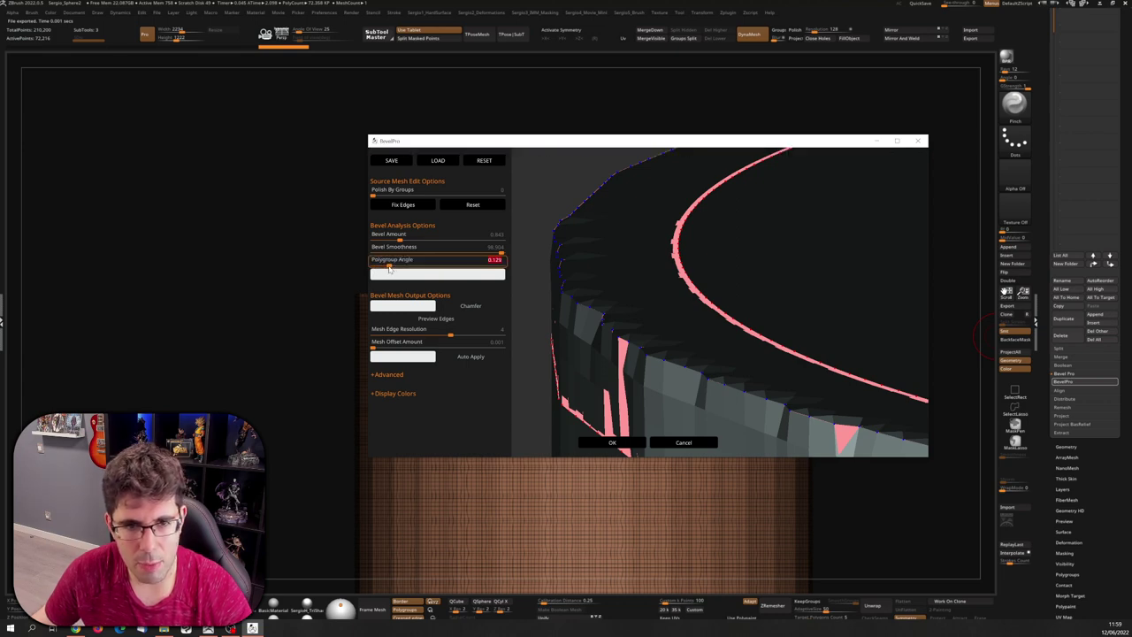
pyautogui.moveTo(665, 336); pyautogui.dragTo(650, 289)
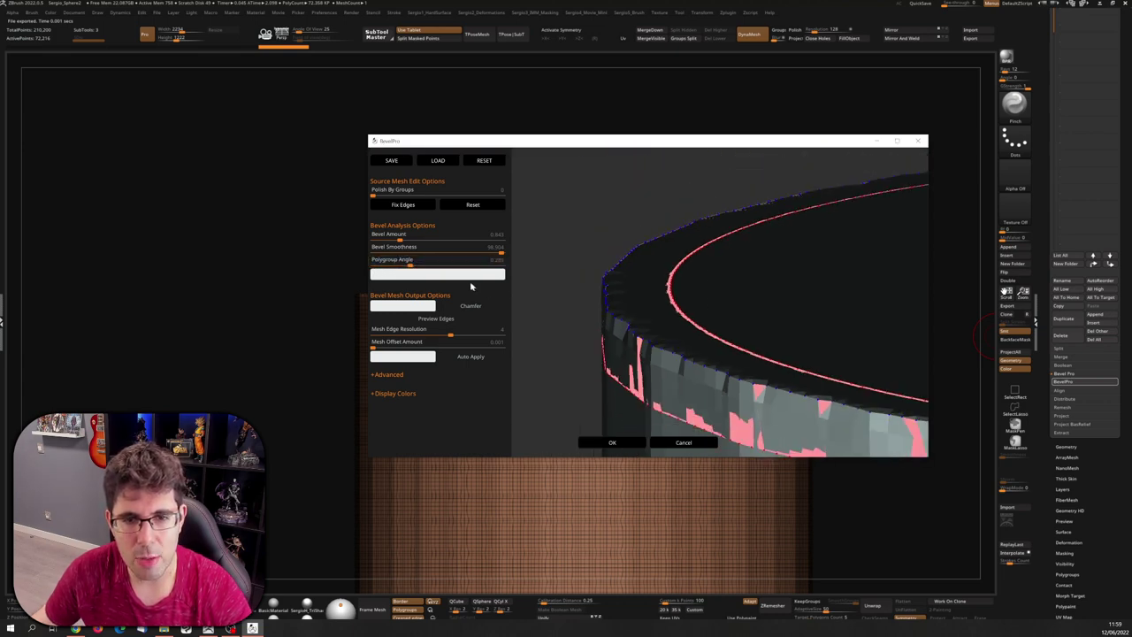
pyautogui.moveTo(409, 263); pyautogui.dragTo(361, 262)
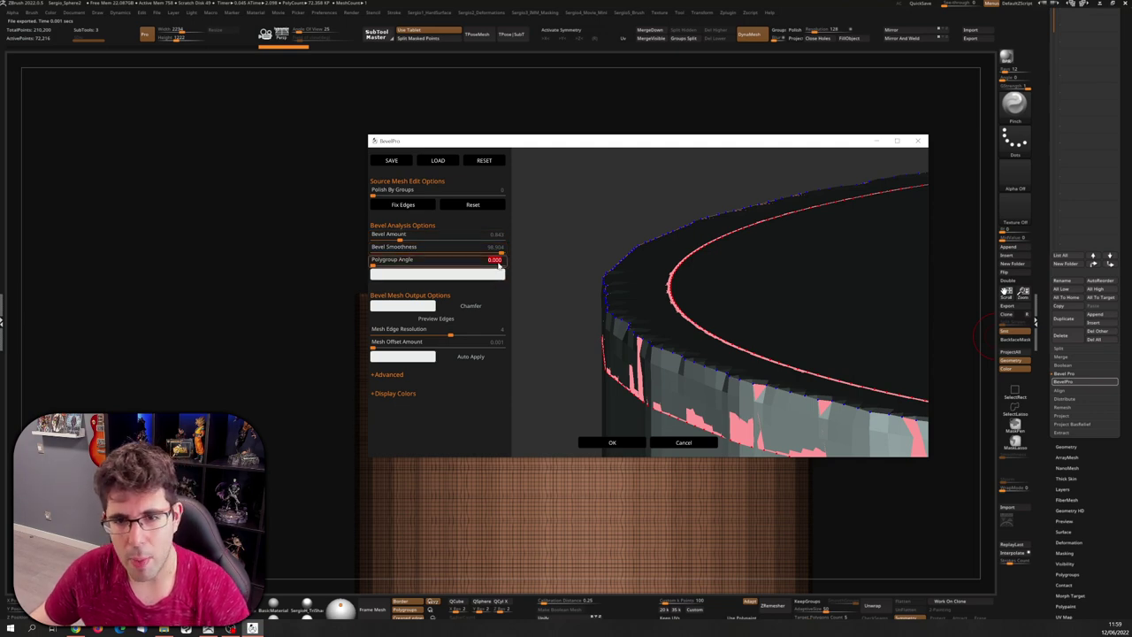
pyautogui.scroll(3, 681, 362)
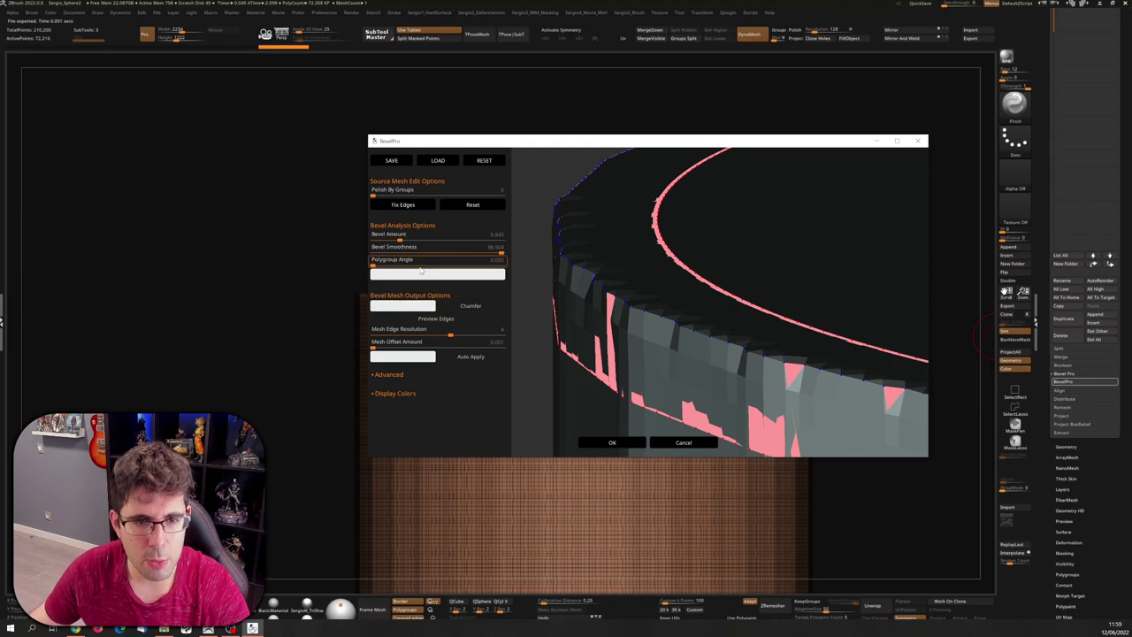
pyautogui.click(418, 277)
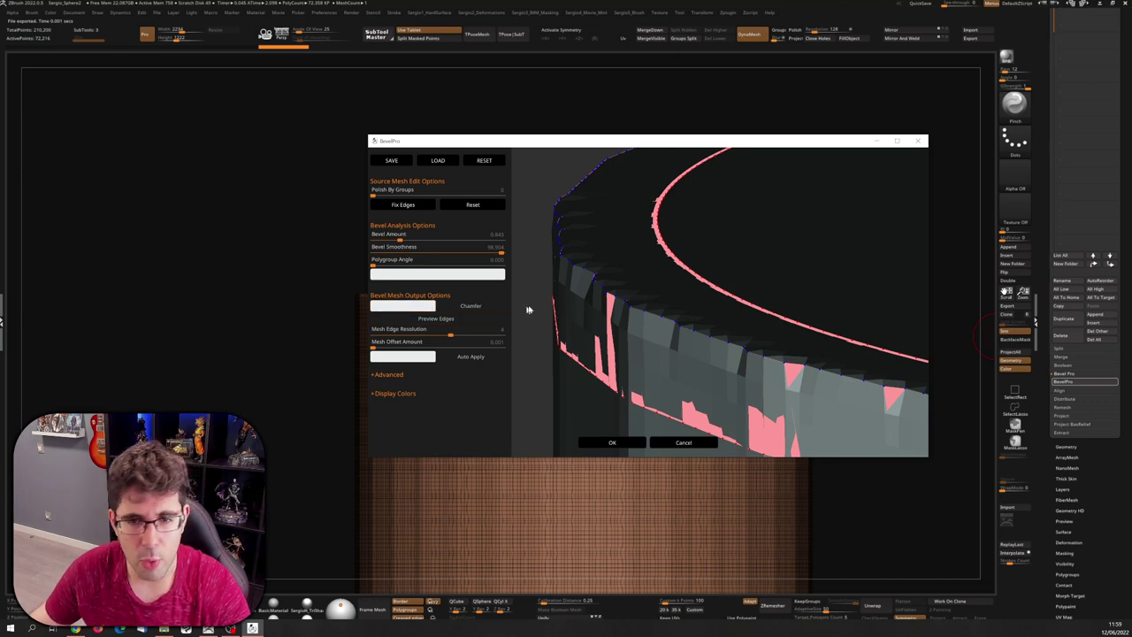
pyautogui.moveTo(530, 309)
pyautogui.mouseDown()
pyautogui.moveTo(621, 285)
pyautogui.moveTo(428, 299)
pyautogui.mouseUp()
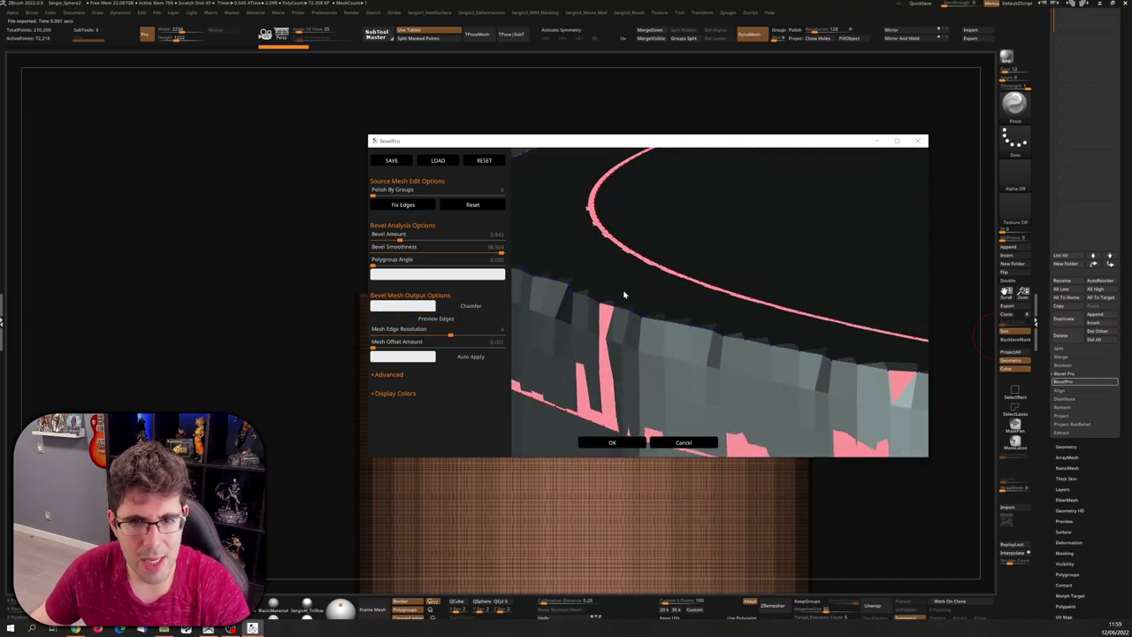
# Step: Switch the output from chamfer to rounded bevel with Mesh Edge Resolution 4
pyautogui.click(477, 307)
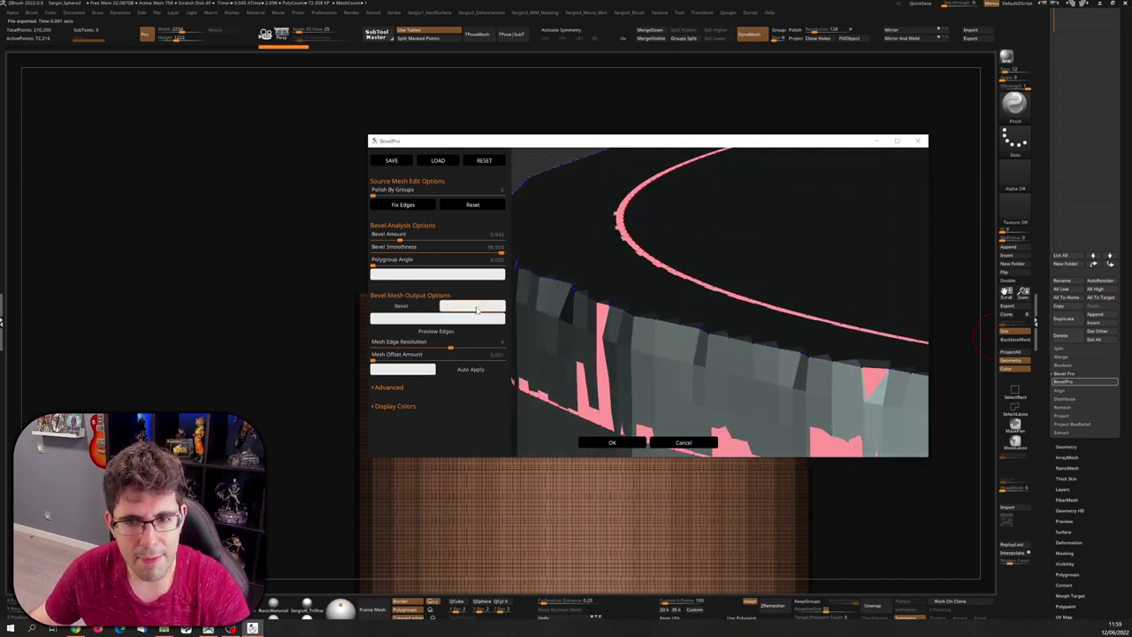
pyautogui.moveTo(531, 326)
pyautogui.mouseDown()
pyautogui.moveTo(640, 321)
pyautogui.moveTo(678, 291)
pyautogui.moveTo(699, 344)
pyautogui.moveTo(695, 304)
pyautogui.mouseUp()
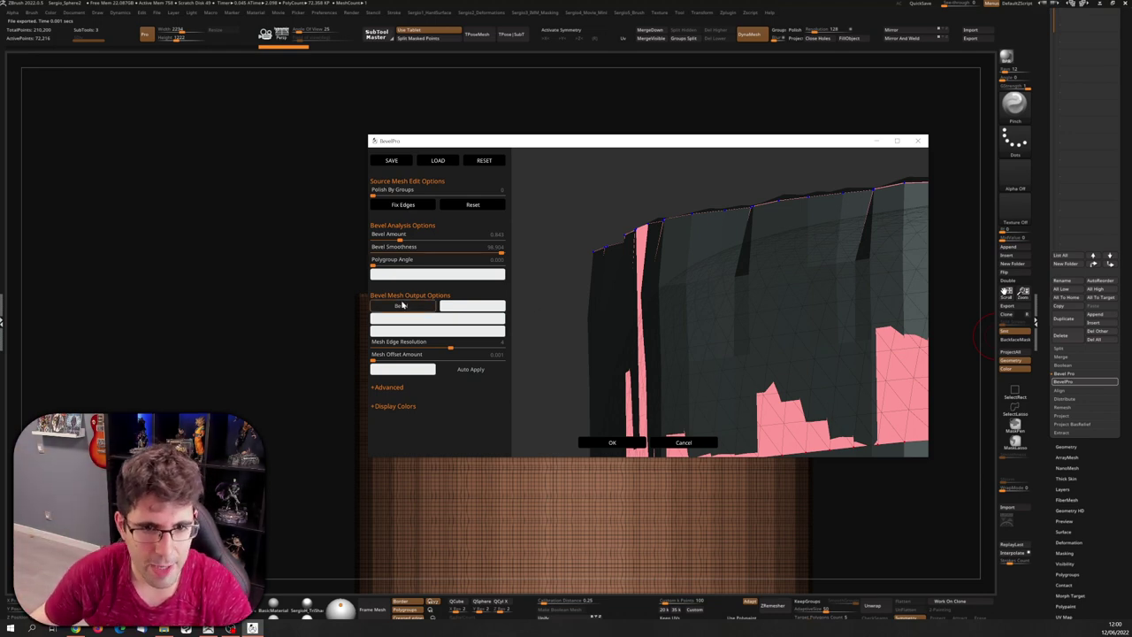
pyautogui.moveTo(437, 348); pyautogui.dragTo(432, 348)
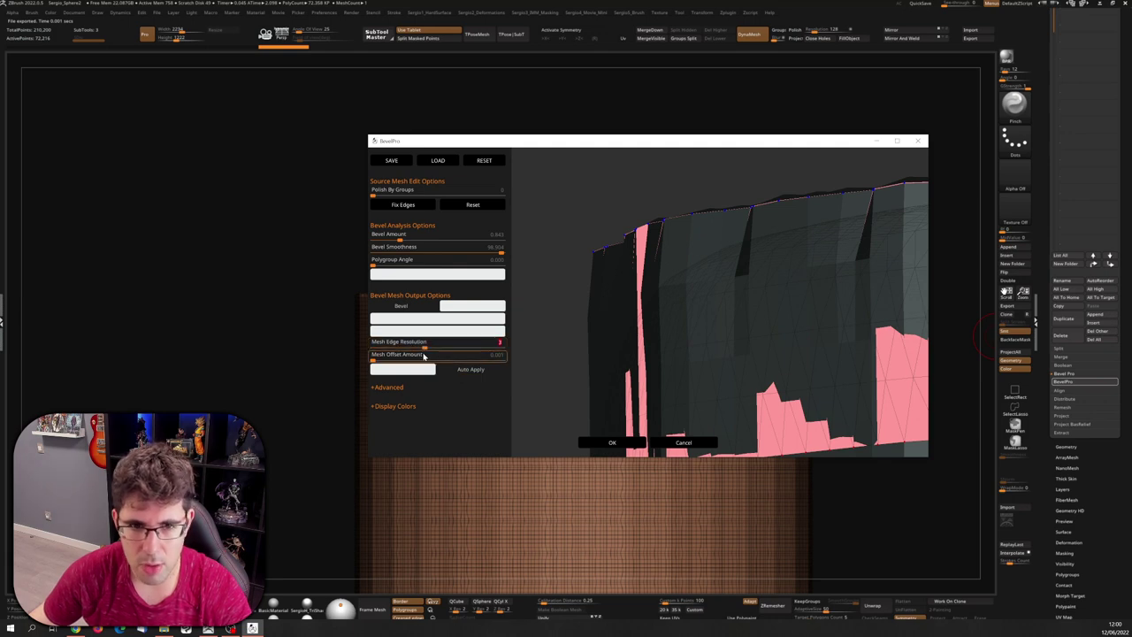
pyautogui.moveTo(442, 348); pyautogui.dragTo(454, 348)
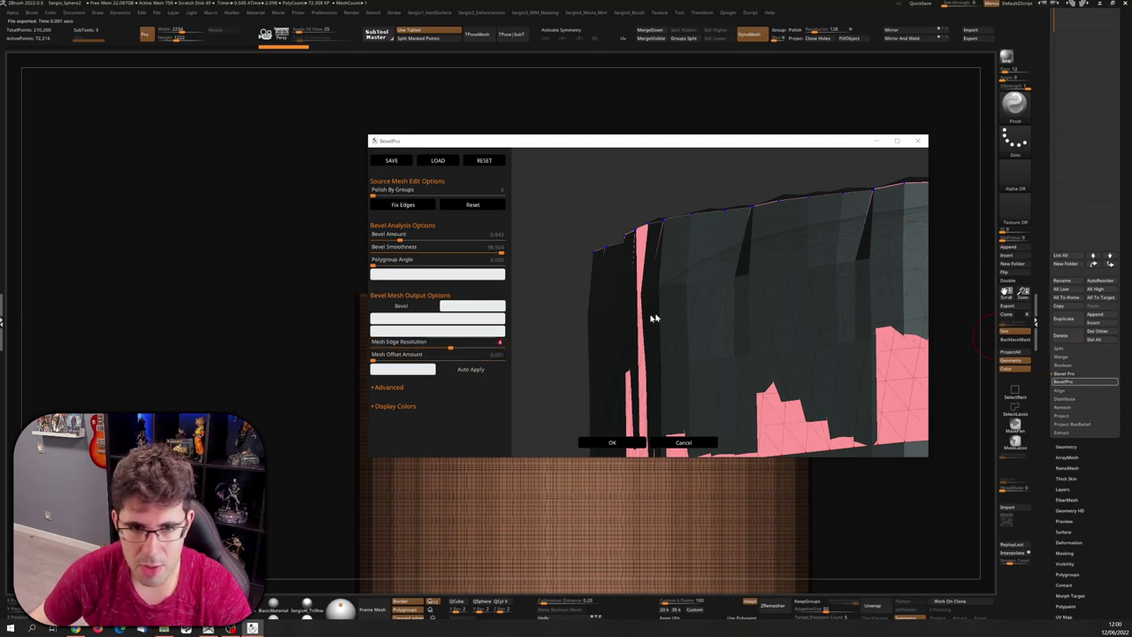
pyautogui.moveTo(619, 336)
pyautogui.mouseDown()
pyautogui.moveTo(749, 280)
pyautogui.moveTo(697, 324)
pyautogui.moveTo(694, 370)
pyautogui.mouseUp()
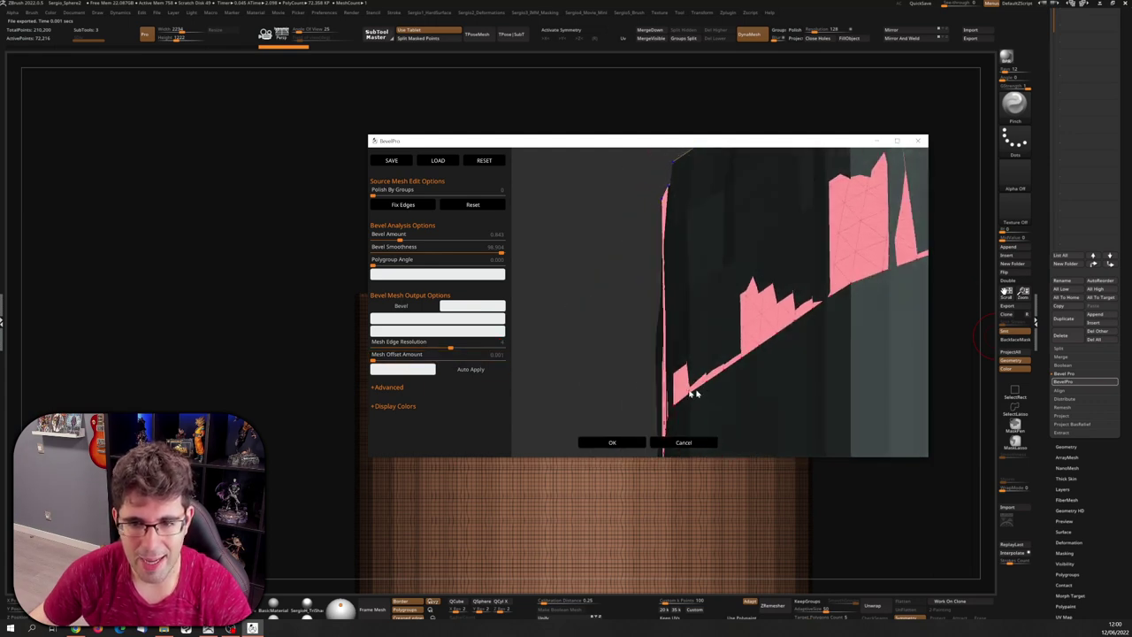
# Step: Raise Mesh Offset Amount to 0.349, then lower it almost to the minimum, about 0.001
pyautogui.moveTo(376, 362)
pyautogui.mouseDown()
pyautogui.moveTo(483, 366)
pyautogui.moveTo(460, 362)
pyautogui.mouseUp()
pyautogui.moveTo(672, 371); pyautogui.dragTo(727, 380)
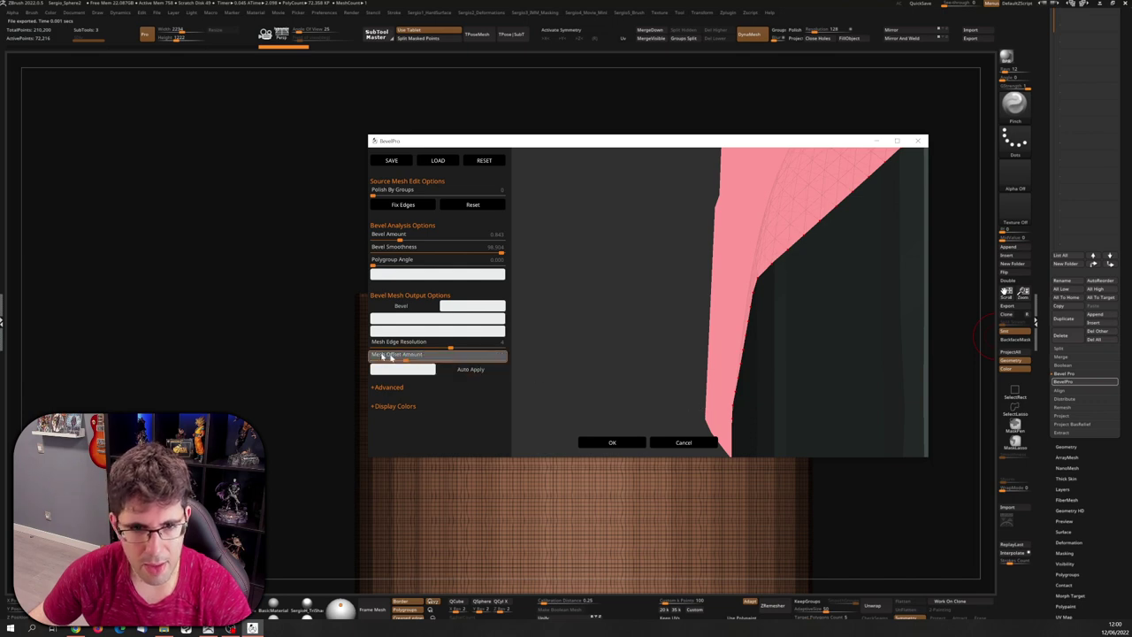
pyautogui.moveTo(471, 362); pyautogui.dragTo(372, 361)
pyautogui.moveTo(753, 357)
pyautogui.mouseDown()
pyautogui.moveTo(711, 316)
pyautogui.moveTo(690, 333)
pyautogui.moveTo(549, 344)
pyautogui.mouseUp()
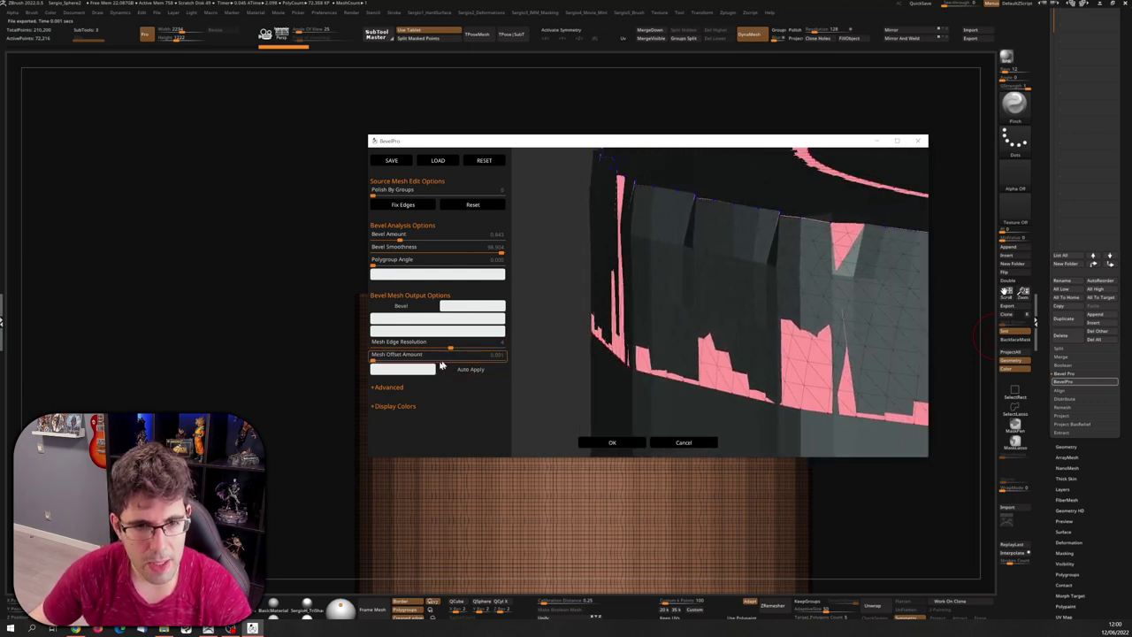
# Step: Switch back to chamfer output and flip between bevel and chamfer to compare
pyautogui.click(421, 308)
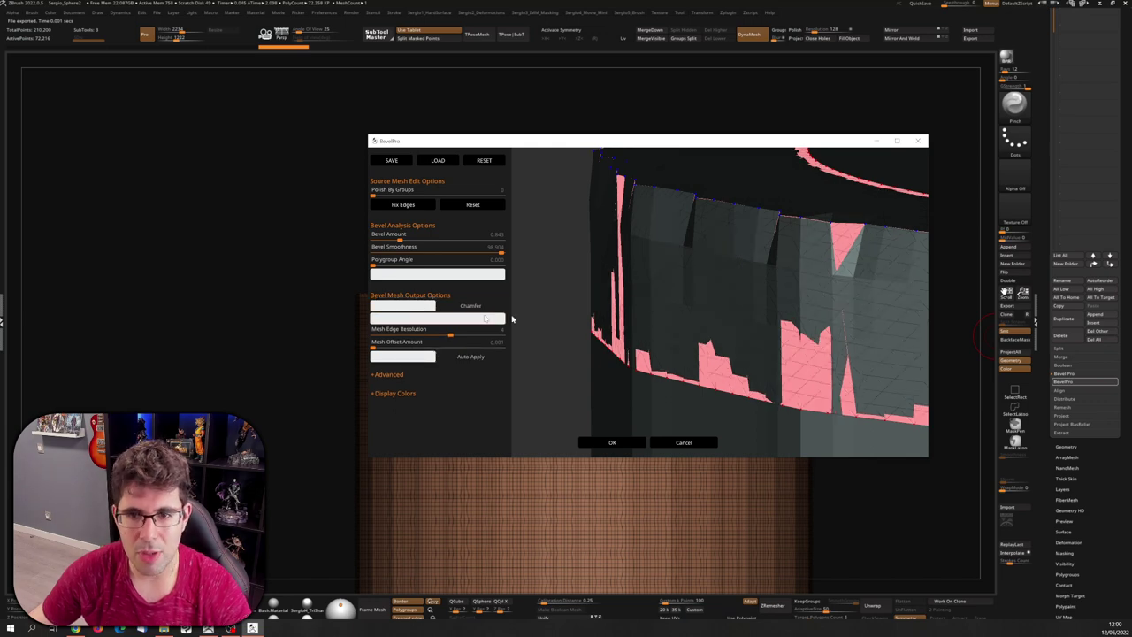
pyautogui.moveTo(633, 305); pyautogui.dragTo(688, 237)
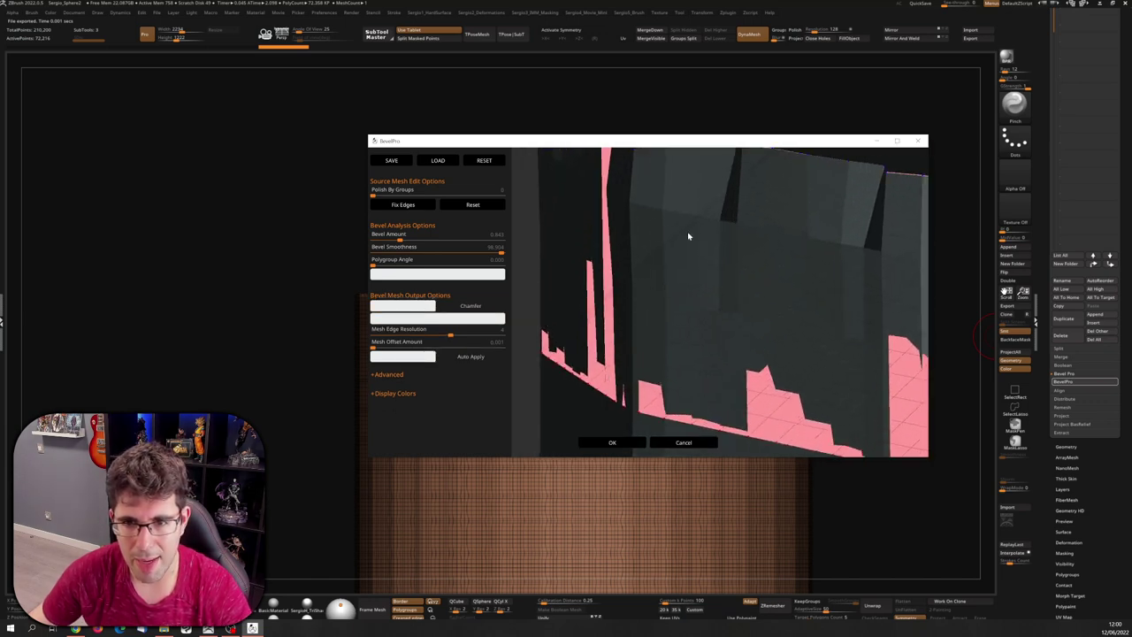
pyautogui.click(437, 310)
pyautogui.click(433, 308)
# Step: Flip once more between bevel and chamfer output and rotate the preview
pyautogui.click(428, 307)
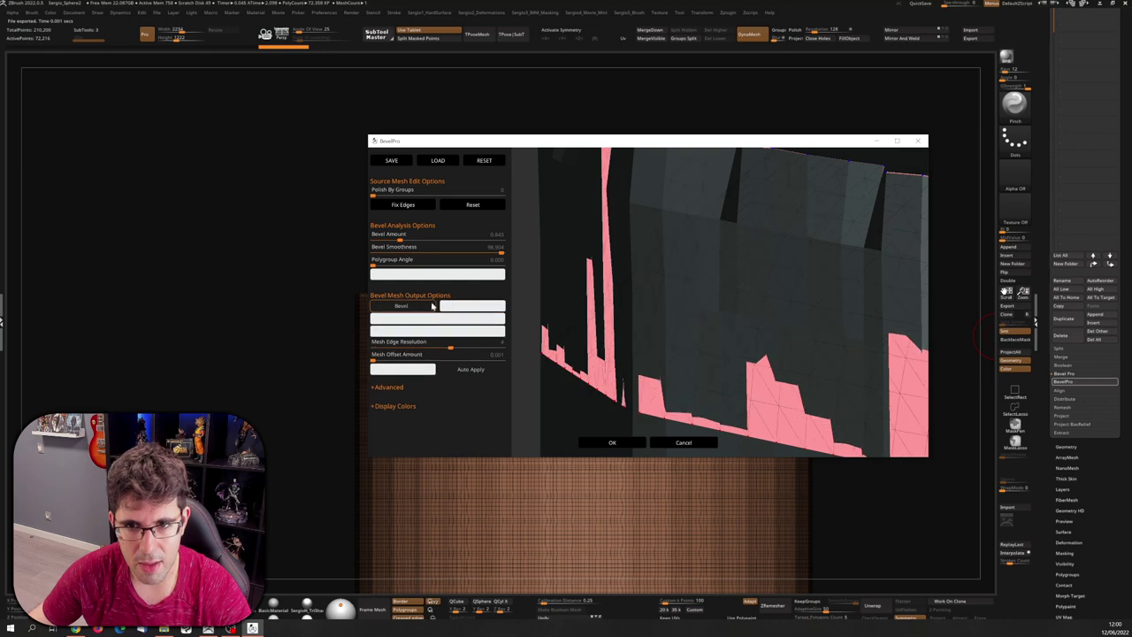
pyautogui.click(420, 306)
pyautogui.moveTo(637, 345); pyautogui.dragTo(693, 350)
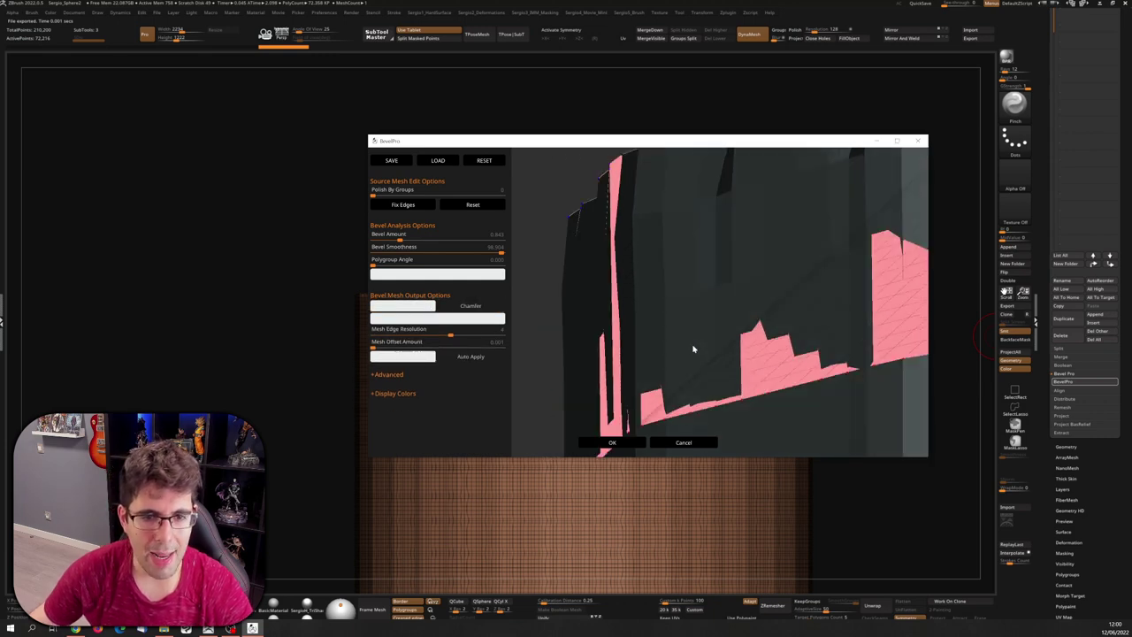
# Step: Enable Triangulate Bevel Junctions under Advanced and check the whole rim in the preview
pyautogui.click(394, 375)
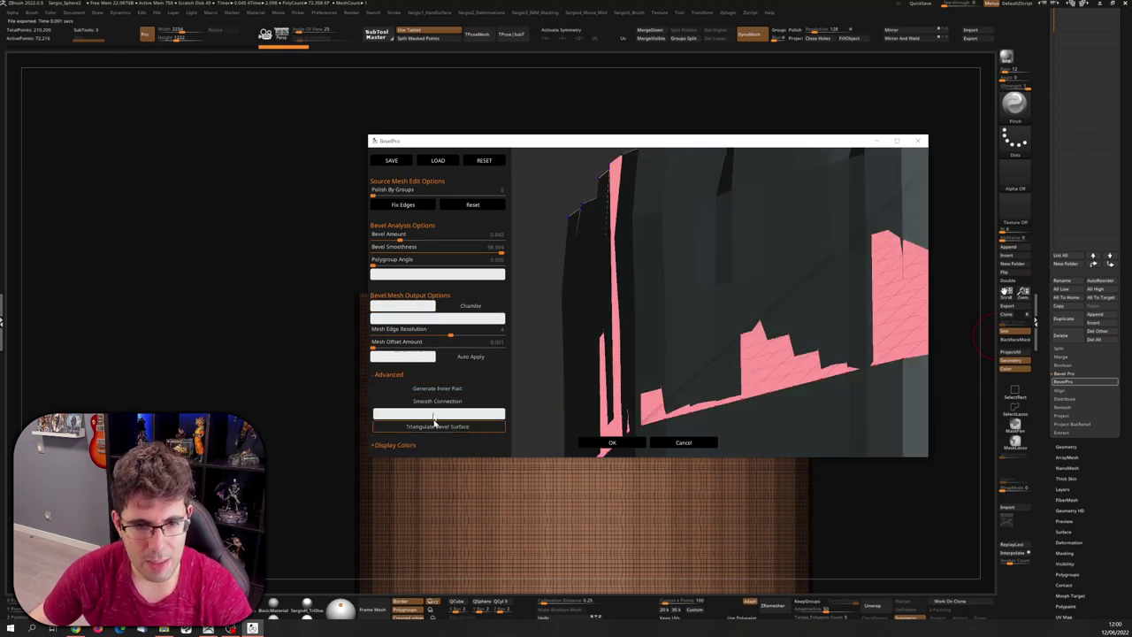
pyautogui.moveTo(698, 356)
pyautogui.mouseDown()
pyautogui.moveTo(699, 366)
pyautogui.moveTo(697, 326)
pyautogui.mouseUp()
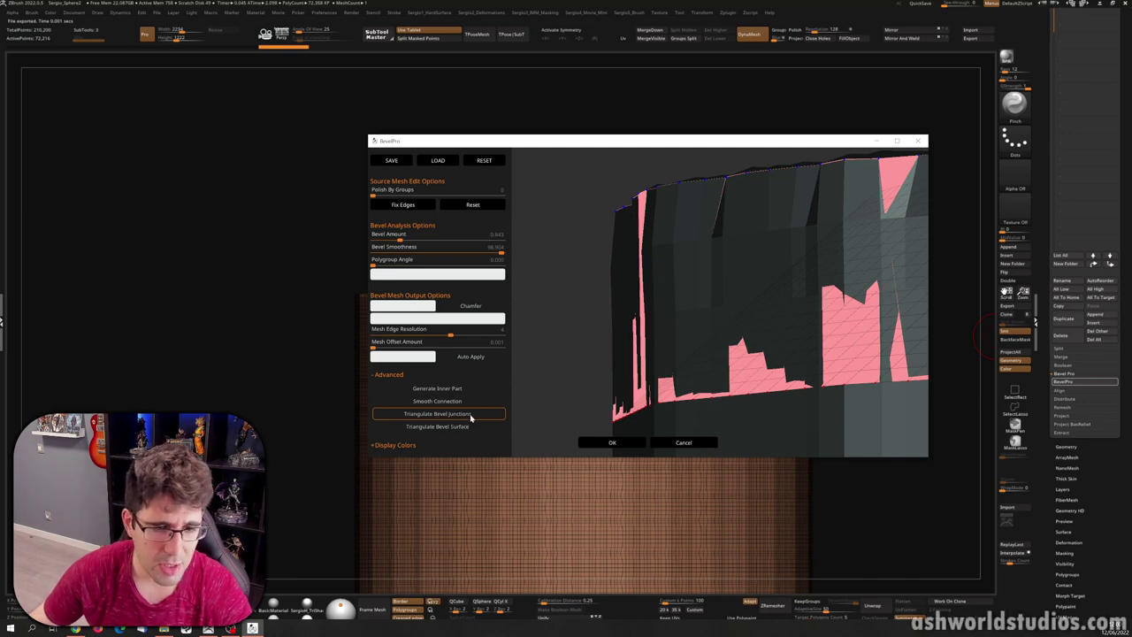
pyautogui.click(451, 418)
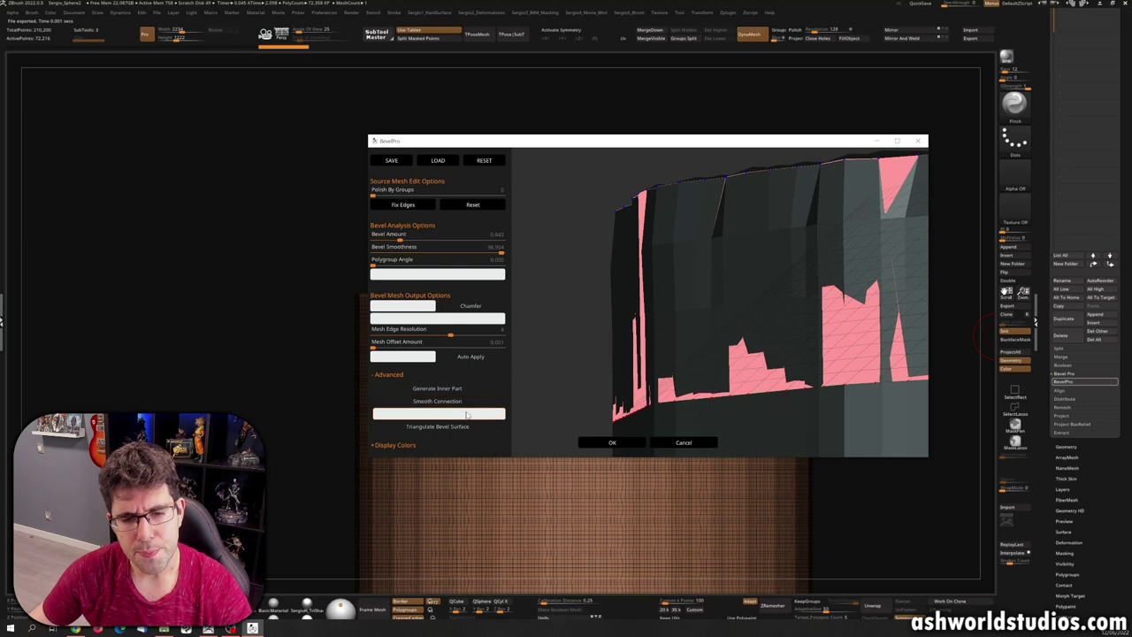
pyautogui.moveTo(697, 400); pyautogui.dragTo(701, 391)
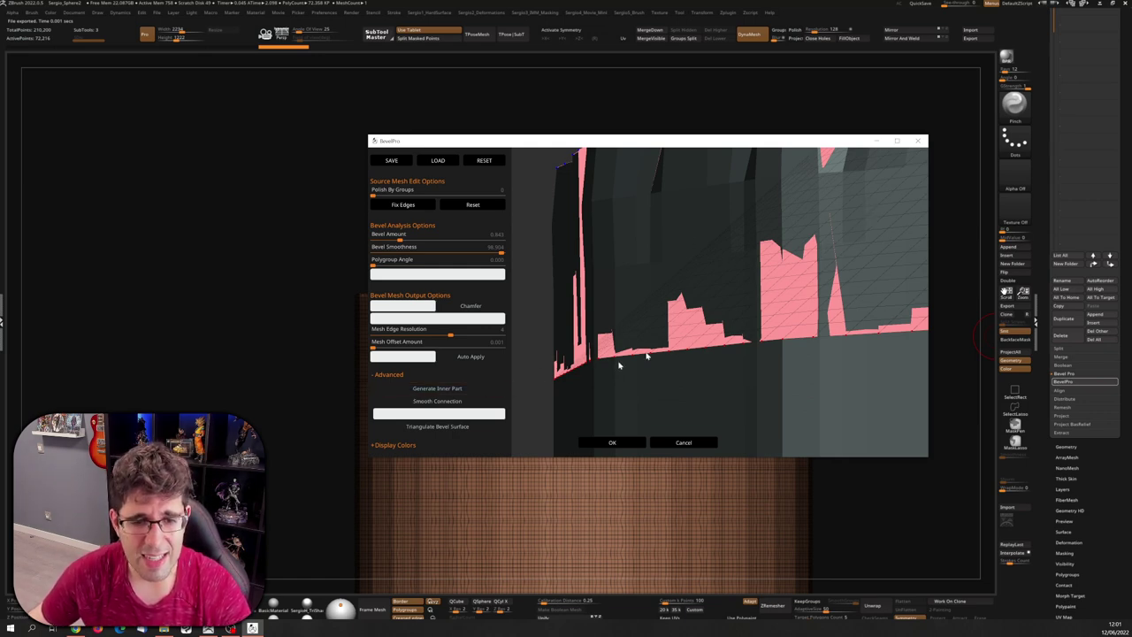
pyautogui.click(390, 374)
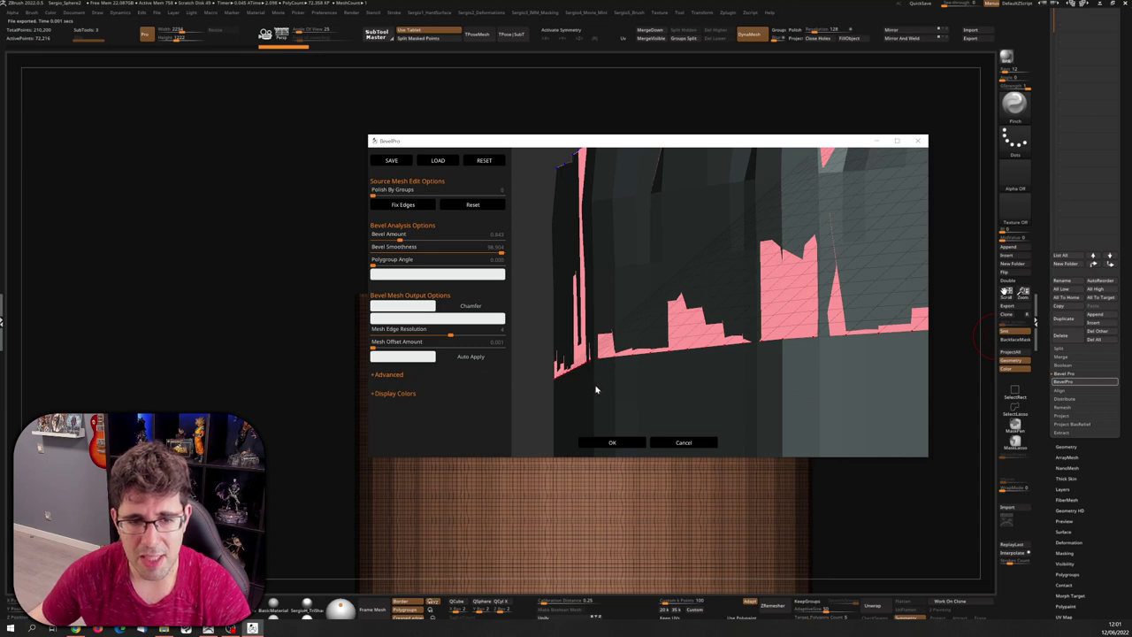
pyautogui.click(434, 394)
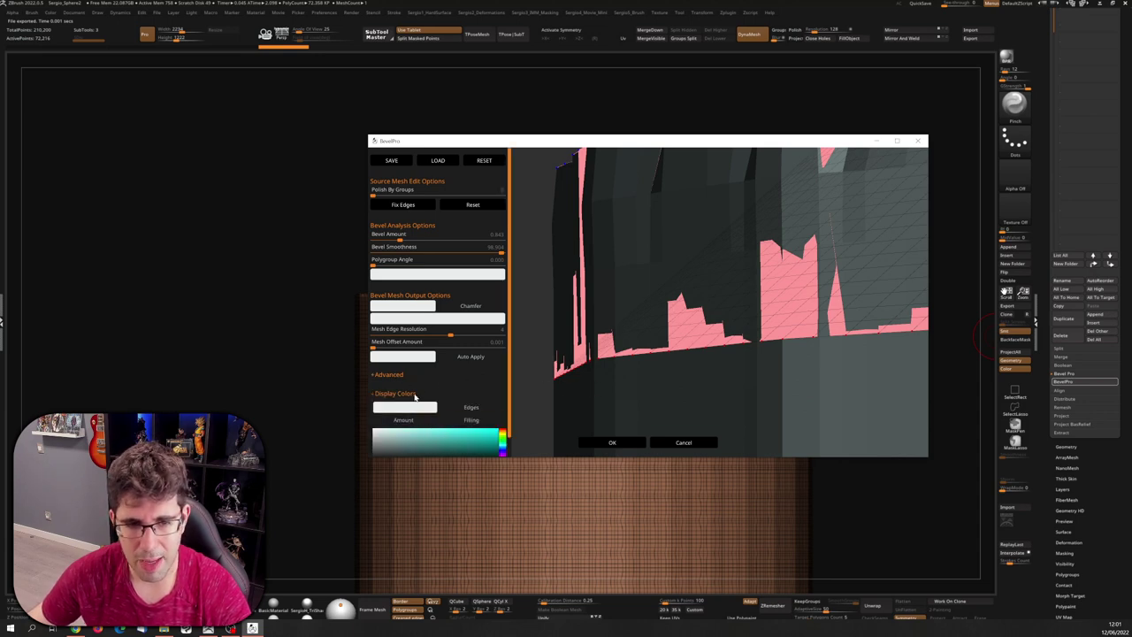
pyautogui.click(399, 393)
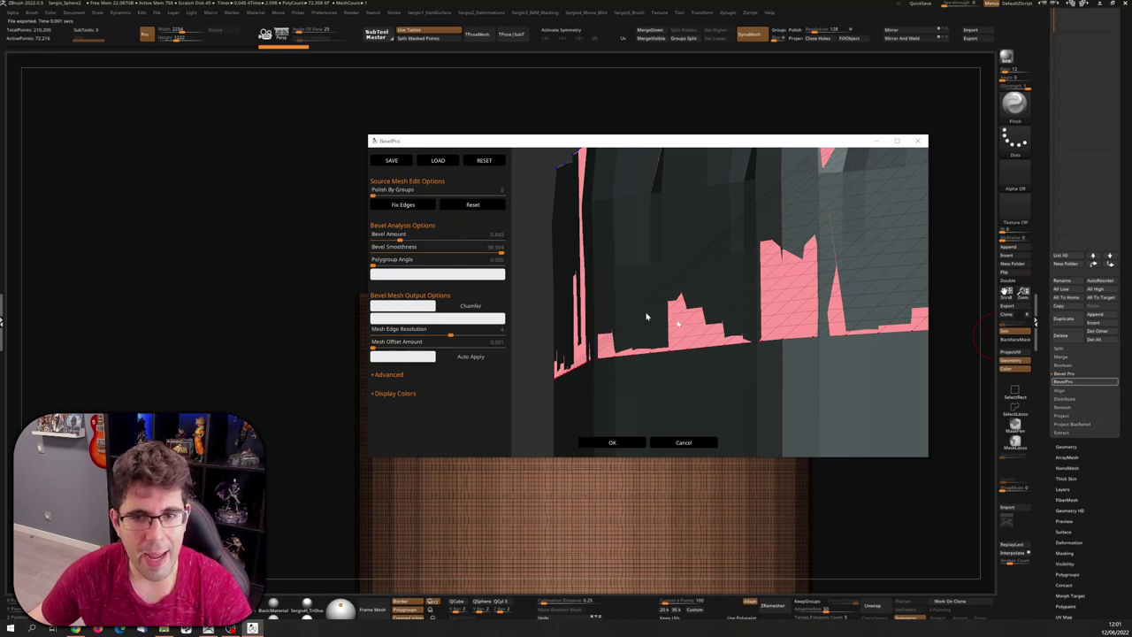
pyautogui.moveTo(647, 316)
pyautogui.mouseDown()
pyautogui.moveTo(728, 271)
pyautogui.moveTo(773, 353)
pyautogui.moveTo(728, 256)
pyautogui.moveTo(754, 285)
pyautogui.mouseUp()
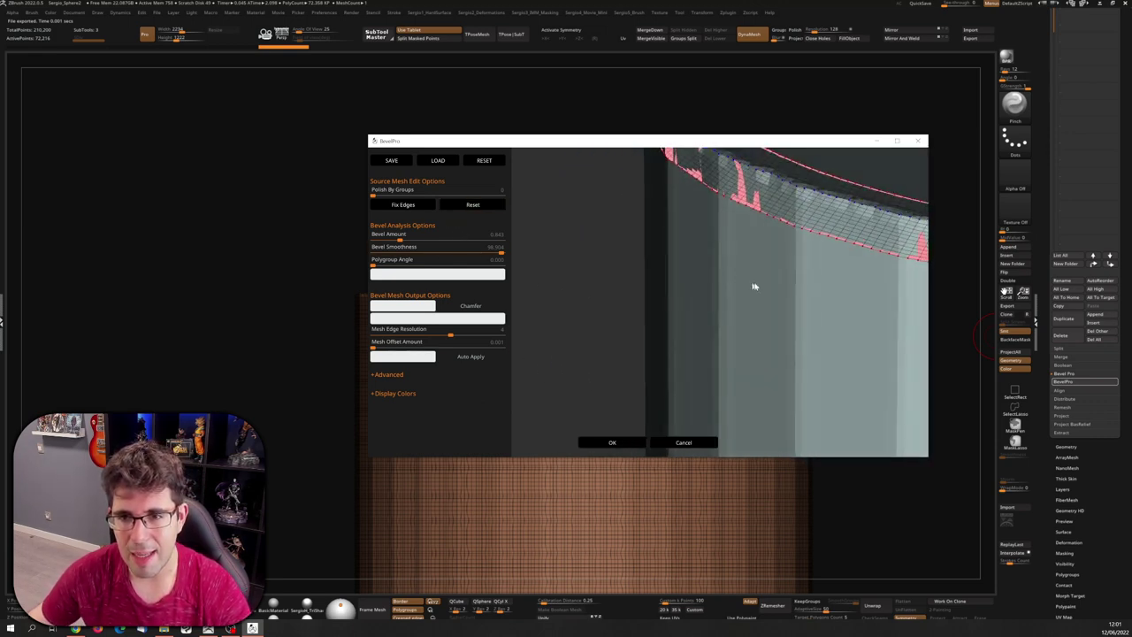
pyautogui.moveTo(784, 340)
pyautogui.mouseDown()
pyautogui.moveTo(791, 301)
pyautogui.moveTo(799, 331)
pyautogui.moveTo(697, 219)
pyautogui.mouseUp()
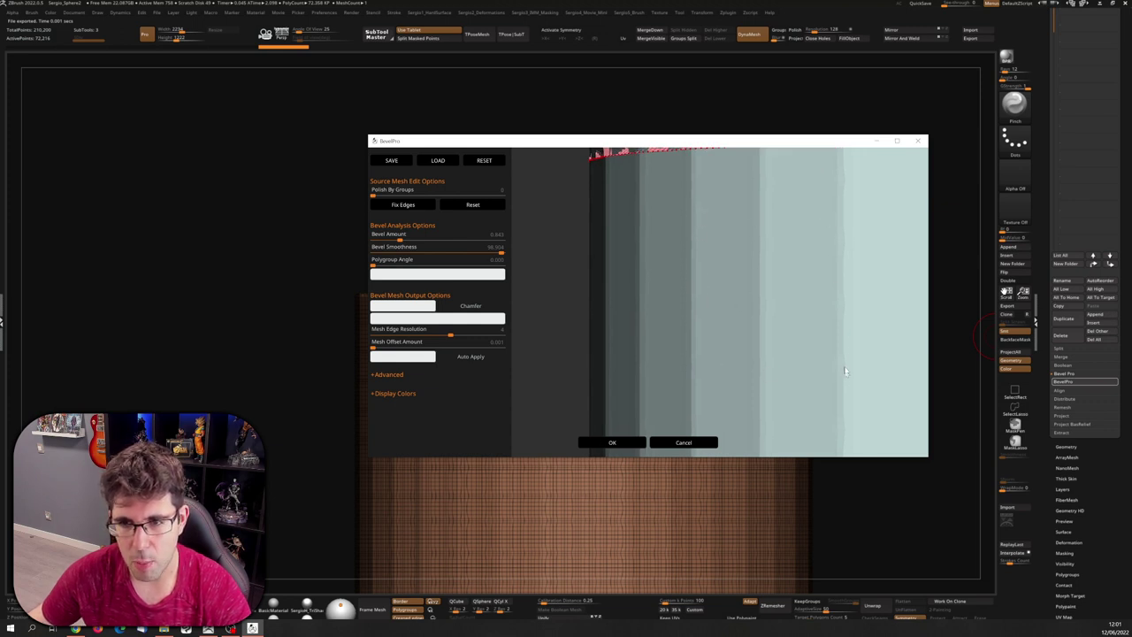
pyautogui.moveTo(845, 372)
pyautogui.mouseDown()
pyautogui.moveTo(752, 296)
pyautogui.moveTo(758, 288)
pyautogui.moveTo(792, 329)
pyautogui.moveTo(753, 381)
pyautogui.moveTo(753, 321)
pyautogui.moveTo(786, 227)
pyautogui.moveTo(705, 283)
pyautogui.moveTo(656, 285)
pyautogui.mouseUp()
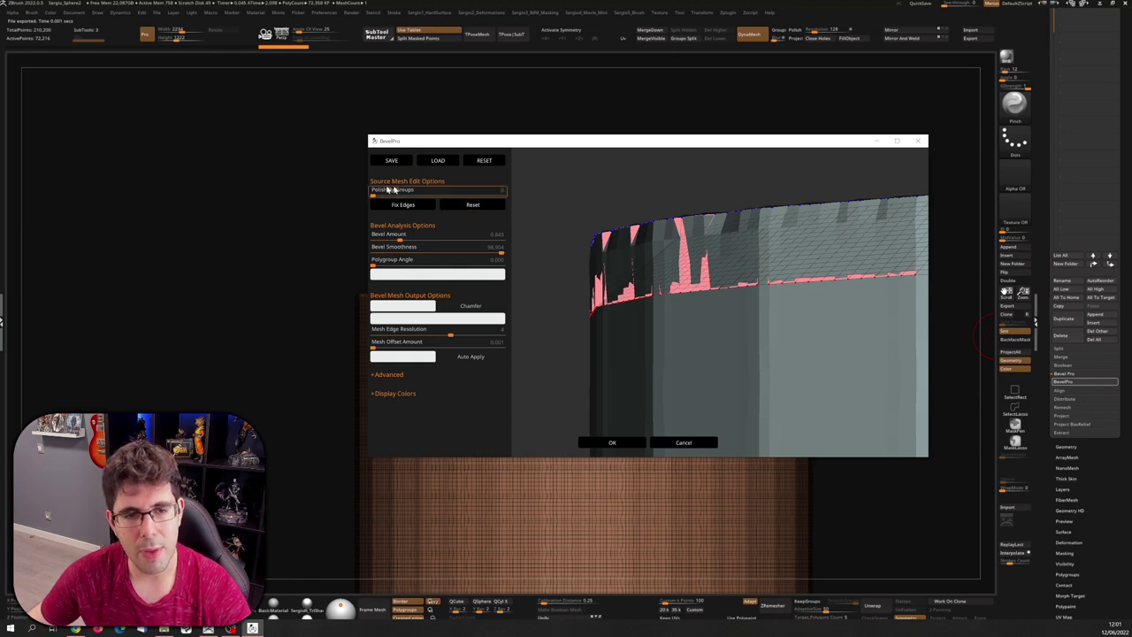
pyautogui.moveTo(387, 189); pyautogui.dragTo(437, 195)
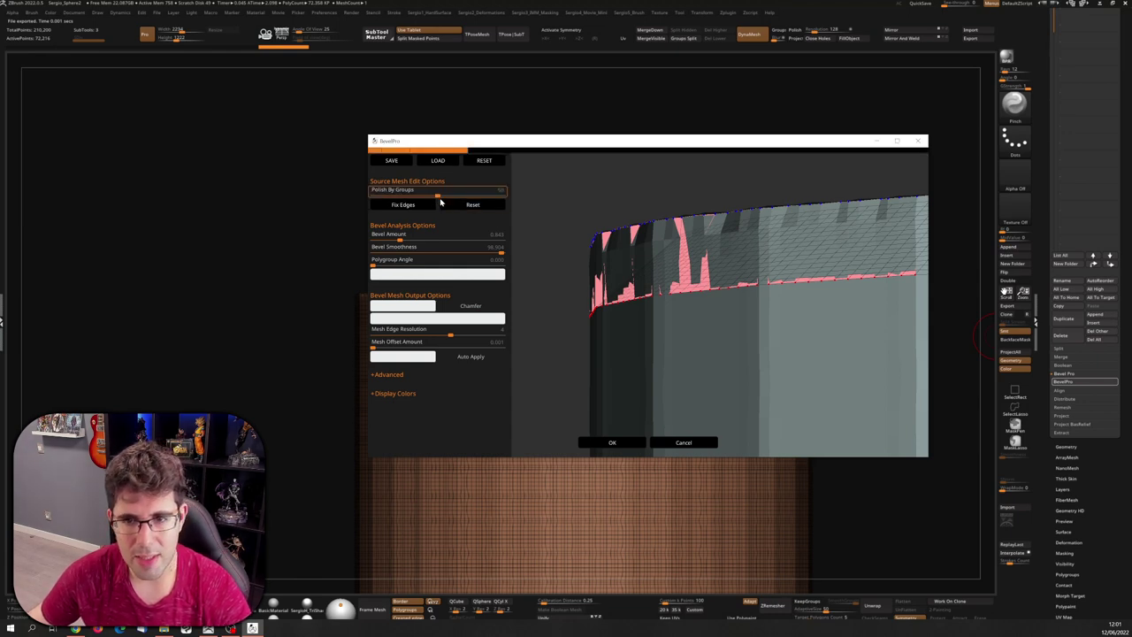
pyautogui.scroll(3, 722, 255)
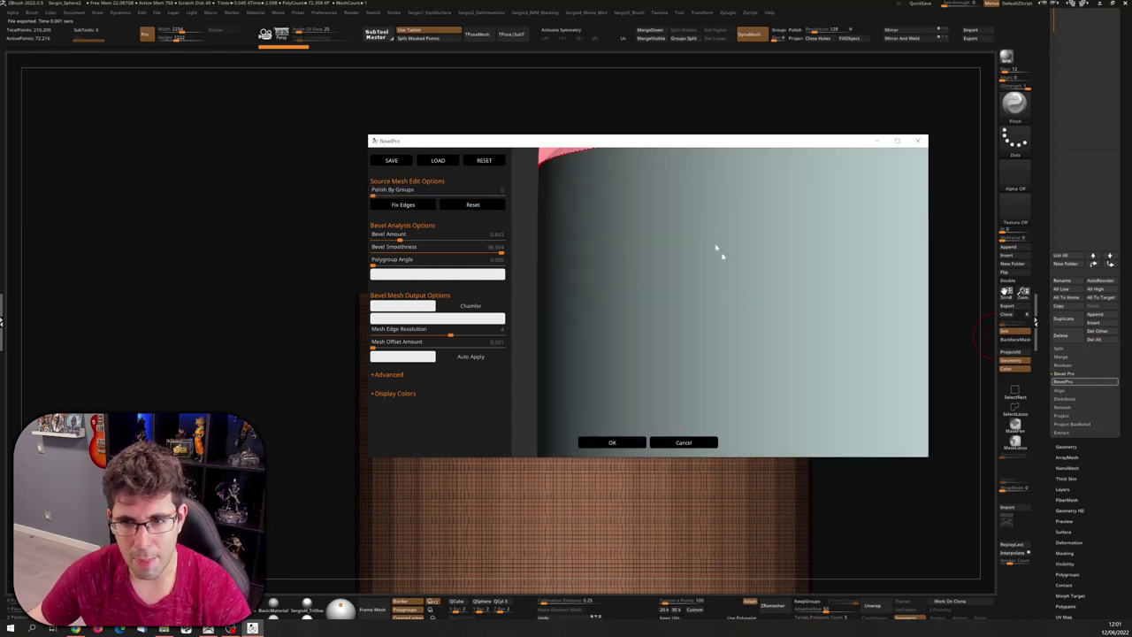
pyautogui.moveTo(716, 248)
pyautogui.mouseDown()
pyautogui.moveTo(788, 250)
pyautogui.moveTo(759, 228)
pyautogui.mouseUp()
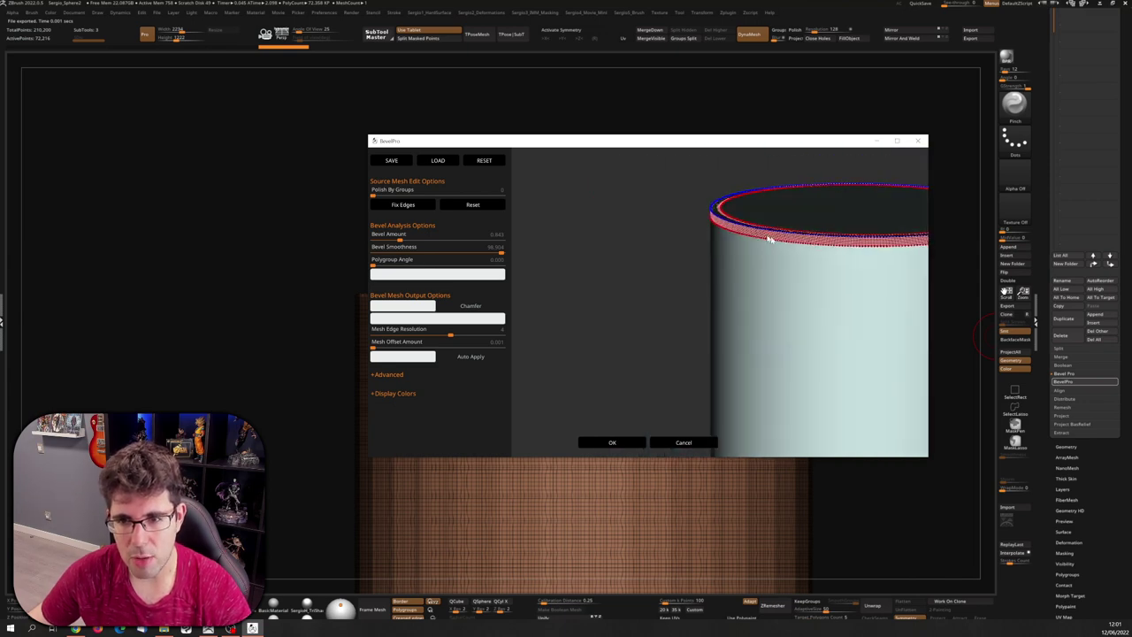
pyautogui.scroll(3, 770, 235)
pyautogui.scroll(-2, 756, 280)
pyautogui.scroll(2, 751, 278)
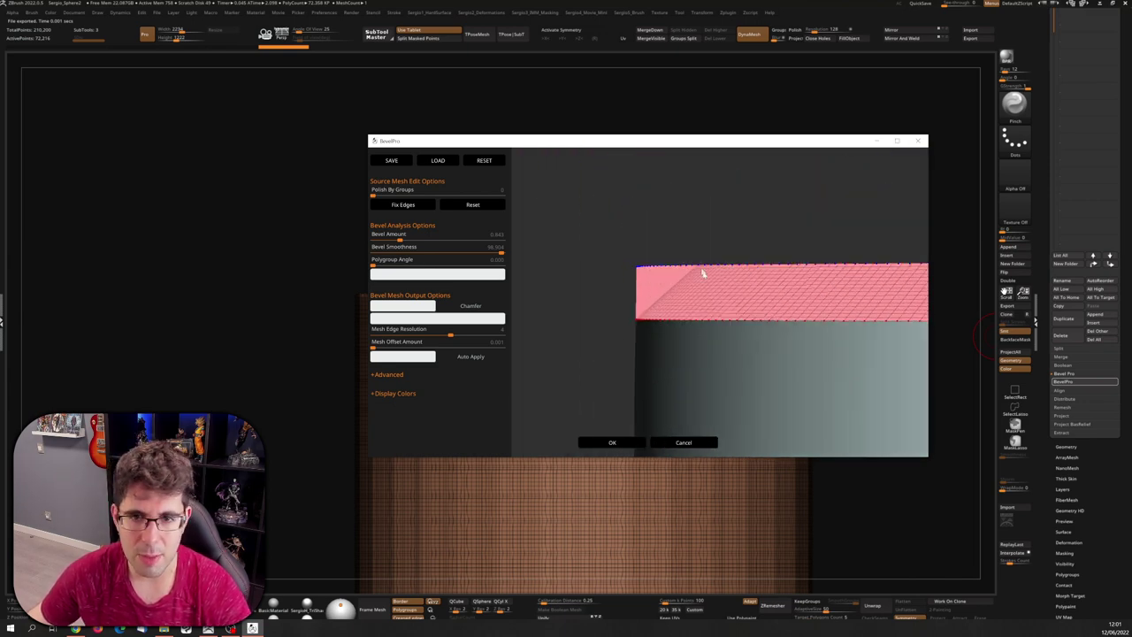
pyautogui.moveTo(702, 273)
pyautogui.mouseDown()
pyautogui.moveTo(645, 333)
pyautogui.moveTo(725, 268)
pyautogui.mouseUp()
pyautogui.scroll(-1, 724, 273)
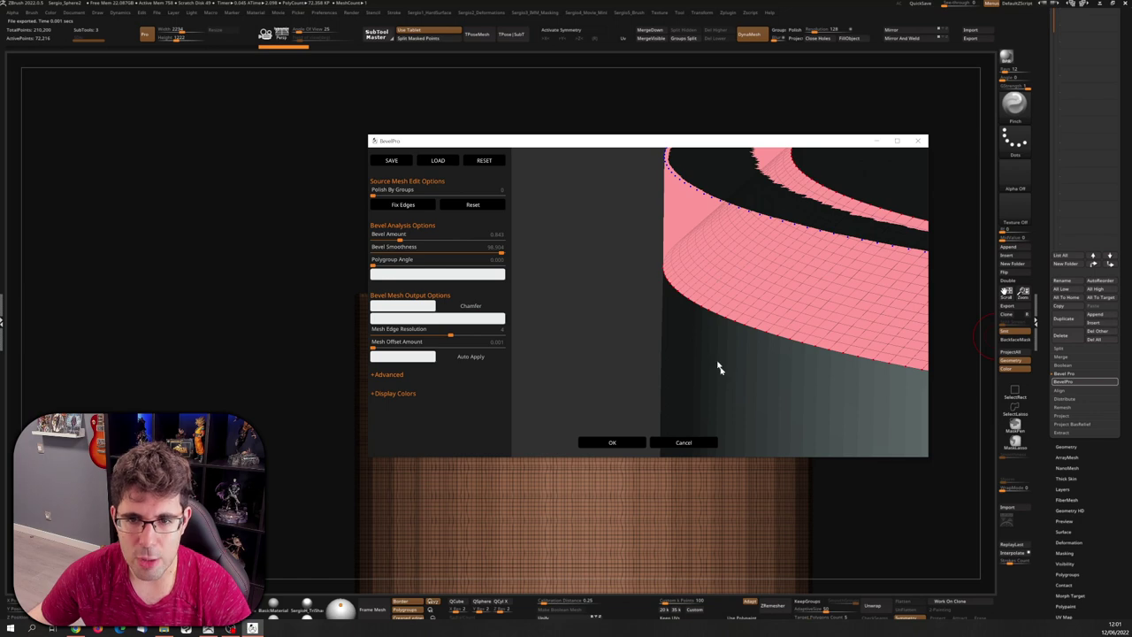
pyautogui.scroll(-2, 718, 368)
pyautogui.moveTo(778, 331)
pyautogui.mouseDown()
pyautogui.moveTo(841, 354)
pyautogui.moveTo(848, 337)
pyautogui.moveTo(816, 369)
pyautogui.moveTo(839, 255)
pyautogui.moveTo(816, 298)
pyautogui.moveTo(740, 281)
pyautogui.mouseUp()
pyautogui.scroll(2, 720, 346)
pyautogui.moveTo(720, 346)
pyautogui.mouseDown()
pyautogui.moveTo(717, 263)
pyautogui.moveTo(709, 315)
pyautogui.moveTo(686, 329)
pyautogui.moveTo(654, 295)
pyautogui.moveTo(655, 274)
pyautogui.moveTo(615, 304)
pyautogui.mouseUp()
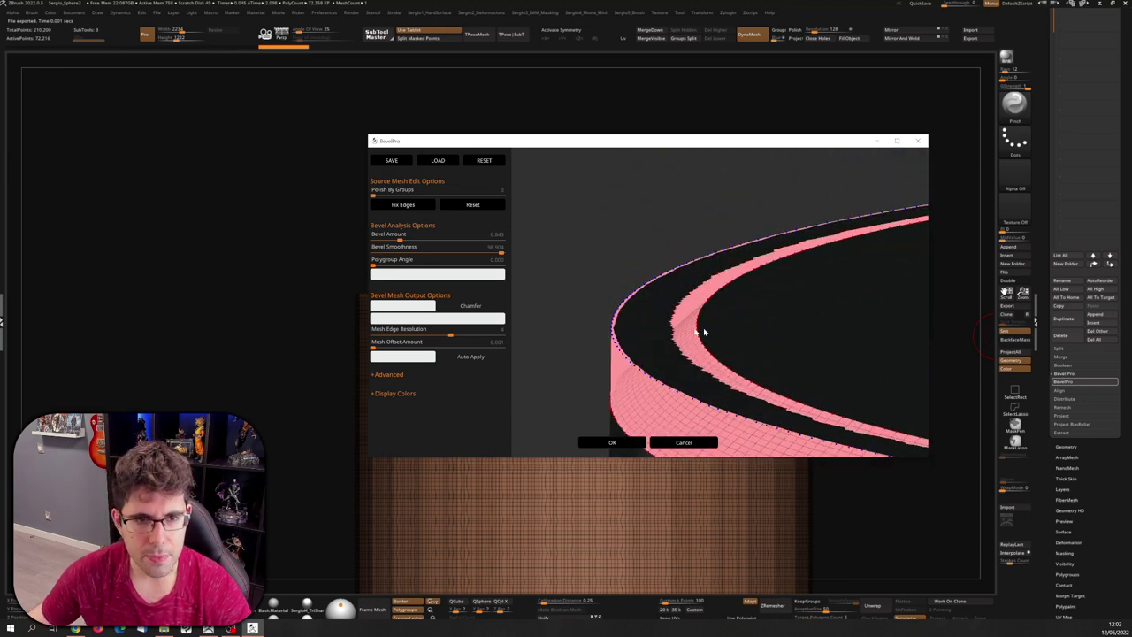
pyautogui.moveTo(704, 333)
pyautogui.mouseDown()
pyautogui.moveTo(758, 348)
pyautogui.moveTo(677, 268)
pyautogui.moveTo(666, 321)
pyautogui.moveTo(616, 328)
pyautogui.moveTo(614, 257)
pyautogui.moveTo(610, 271)
pyautogui.mouseUp()
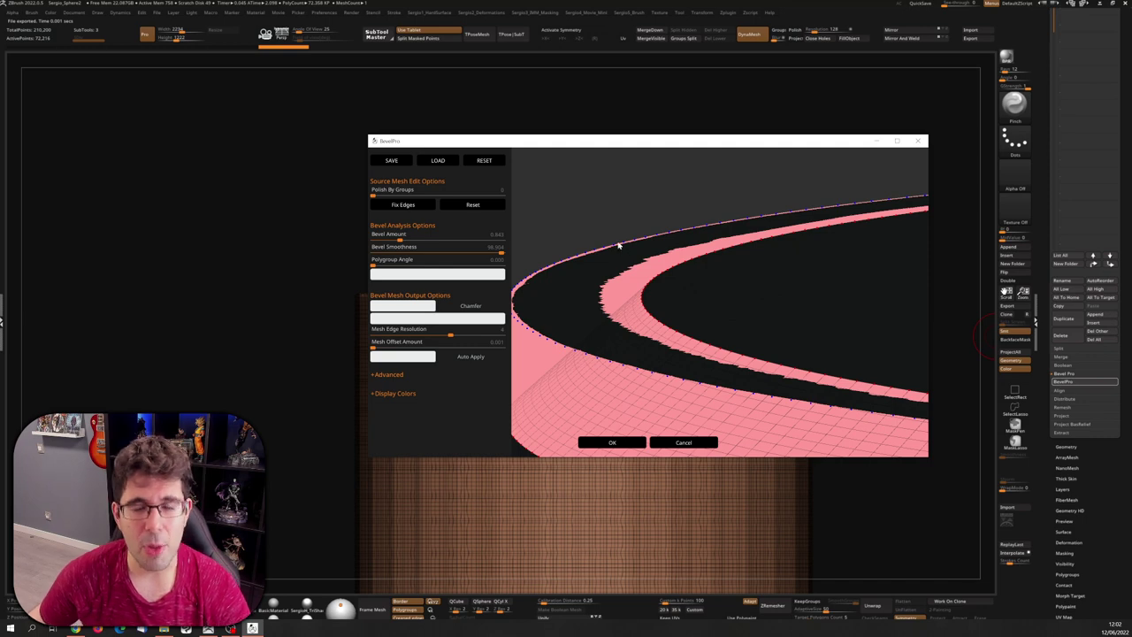
pyautogui.moveTo(634, 245)
pyautogui.mouseDown()
pyautogui.moveTo(616, 212)
pyautogui.moveTo(633, 284)
pyautogui.moveTo(694, 290)
pyautogui.moveTo(728, 308)
pyautogui.moveTo(702, 245)
pyautogui.mouseUp()
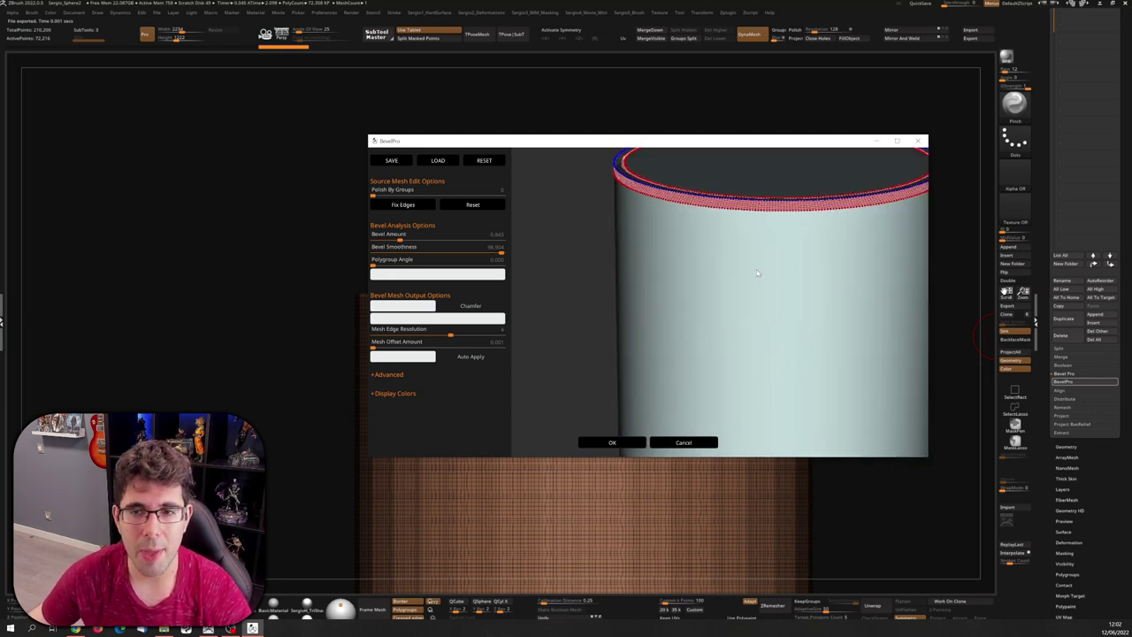
pyautogui.moveTo(756, 272); pyautogui.dragTo(726, 245)
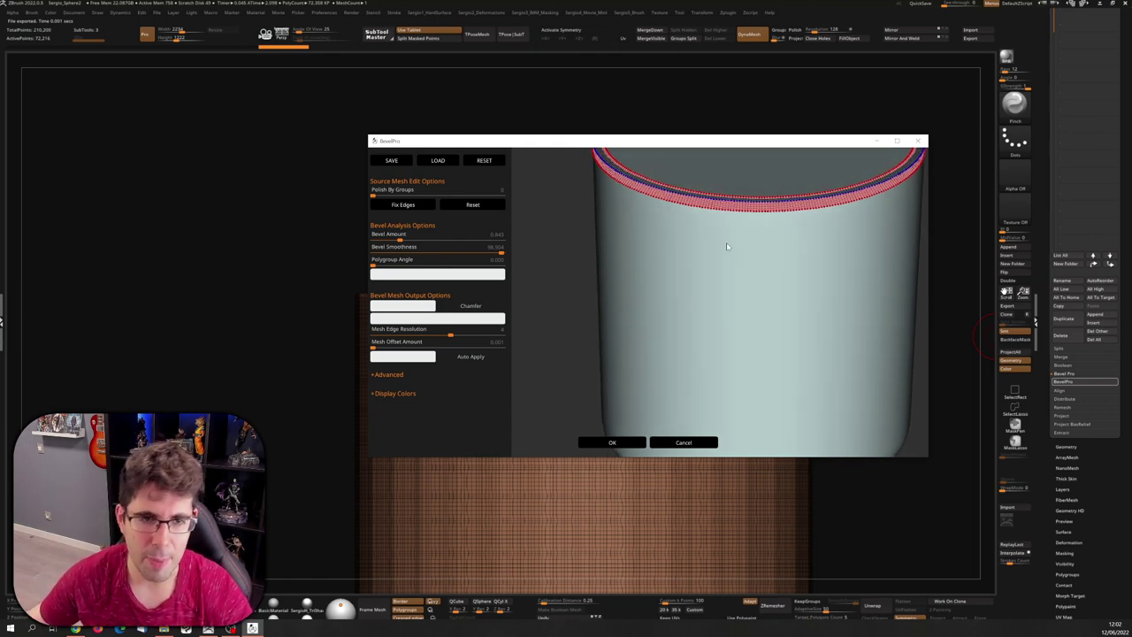
pyautogui.scroll(3, 663, 207)
pyautogui.moveTo(670, 222)
pyautogui.mouseDown()
pyautogui.moveTo(625, 273)
pyautogui.moveTo(632, 336)
pyautogui.moveTo(631, 315)
pyautogui.moveTo(669, 268)
pyautogui.mouseUp()
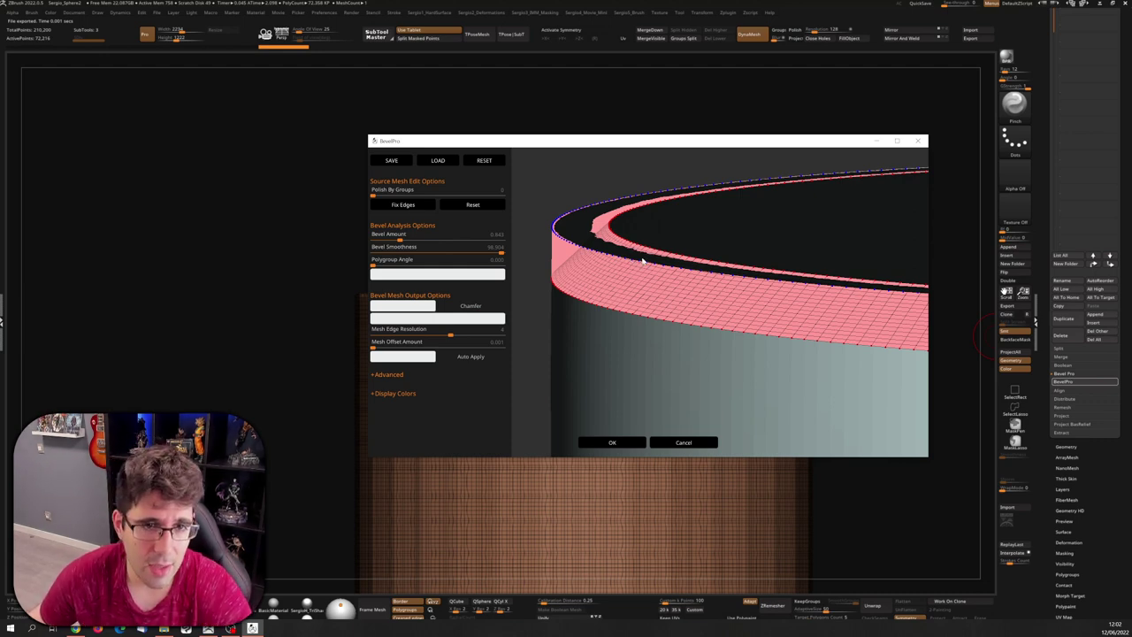
pyautogui.moveTo(643, 260); pyautogui.dragTo(687, 293)
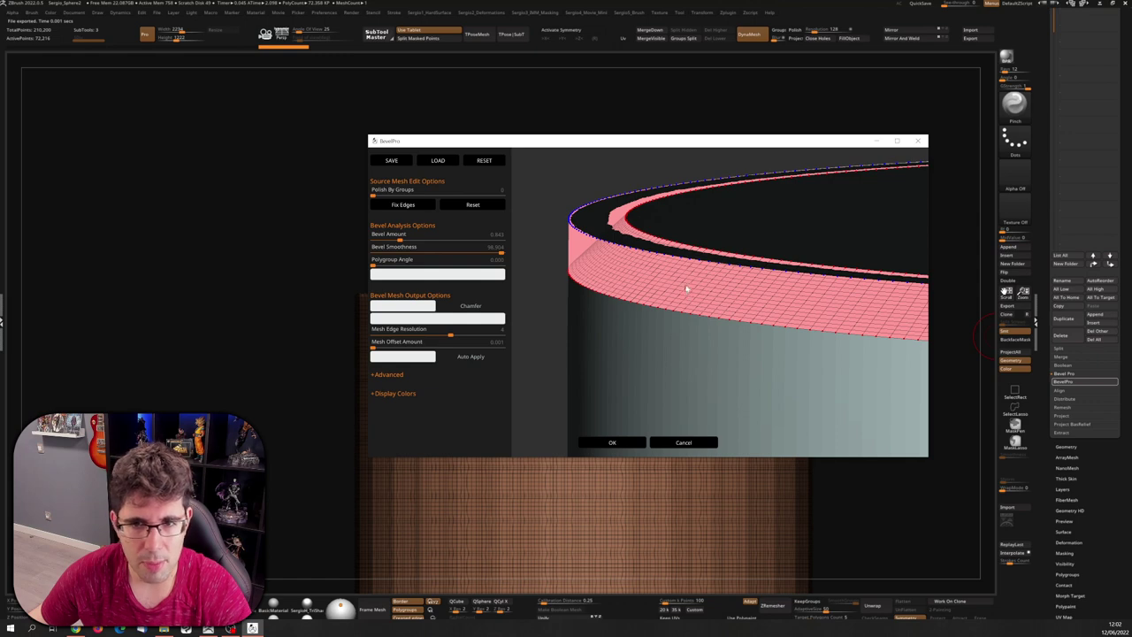
pyautogui.scroll(-2, 659, 301)
pyautogui.scroll(-1, 656, 278)
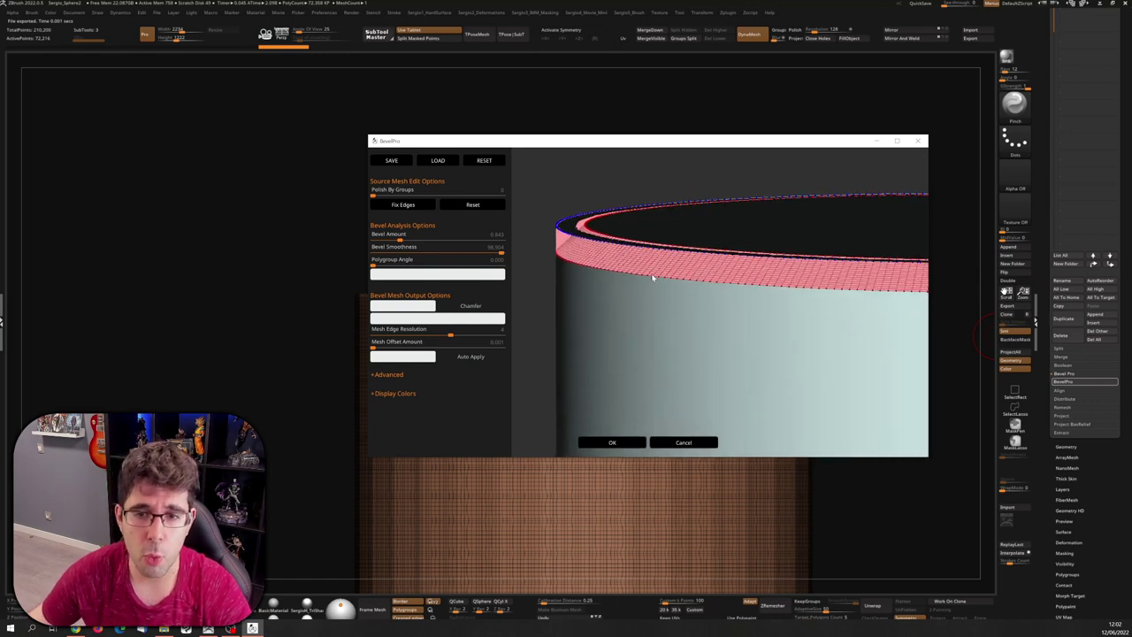
pyautogui.scroll(-1, 676, 300)
pyautogui.moveTo(674, 342); pyautogui.dragTo(801, 250)
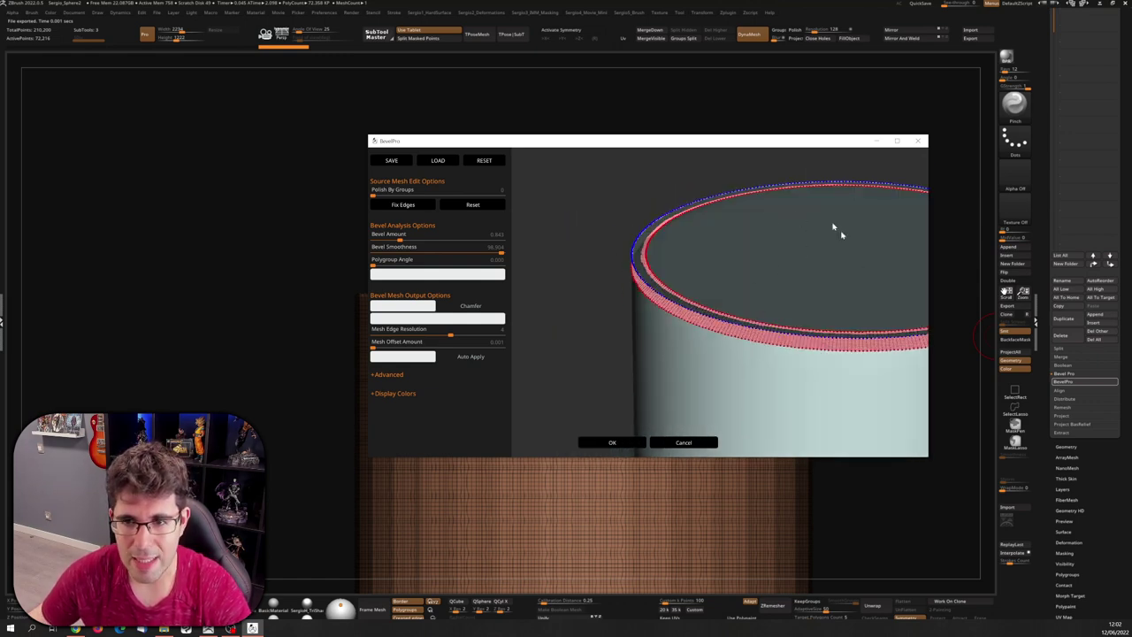
pyautogui.moveTo(737, 404)
pyautogui.mouseDown()
pyautogui.moveTo(758, 177)
pyautogui.moveTo(787, 433)
pyautogui.moveTo(738, 308)
pyautogui.moveTo(677, 285)
pyautogui.moveTo(582, 304)
pyautogui.mouseUp()
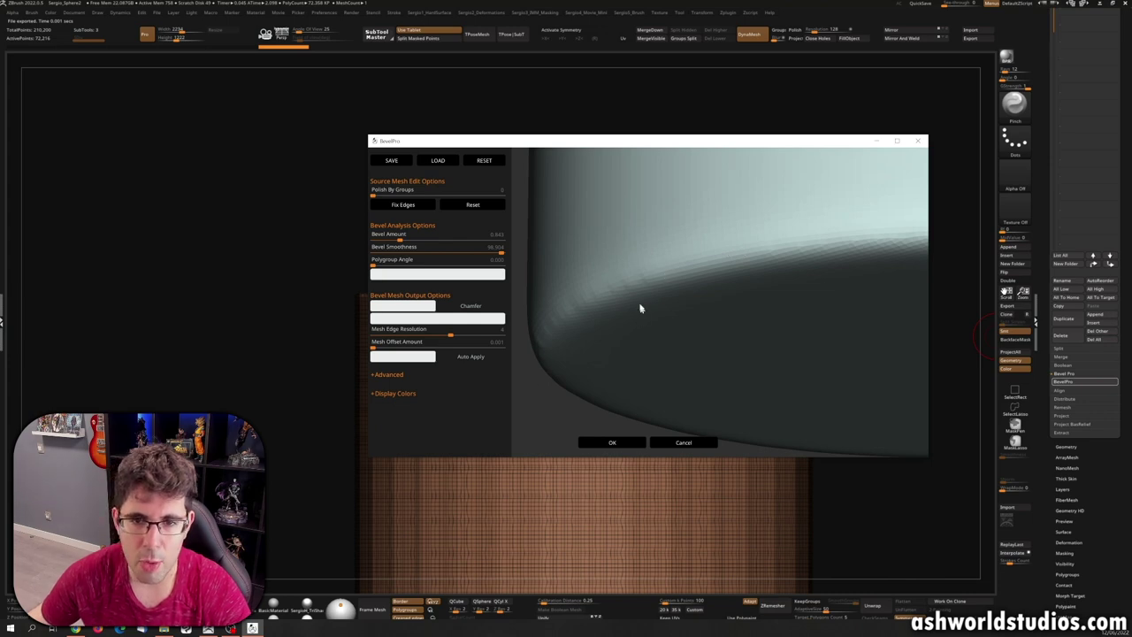
pyautogui.moveTo(640, 308)
pyautogui.mouseDown()
pyautogui.moveTo(630, 277)
pyautogui.moveTo(657, 298)
pyautogui.moveTo(710, 286)
pyautogui.moveTo(710, 350)
pyautogui.moveTo(712, 245)
pyautogui.moveTo(695, 351)
pyautogui.moveTo(710, 313)
pyautogui.moveTo(678, 327)
pyautogui.moveTo(717, 298)
pyautogui.mouseUp()
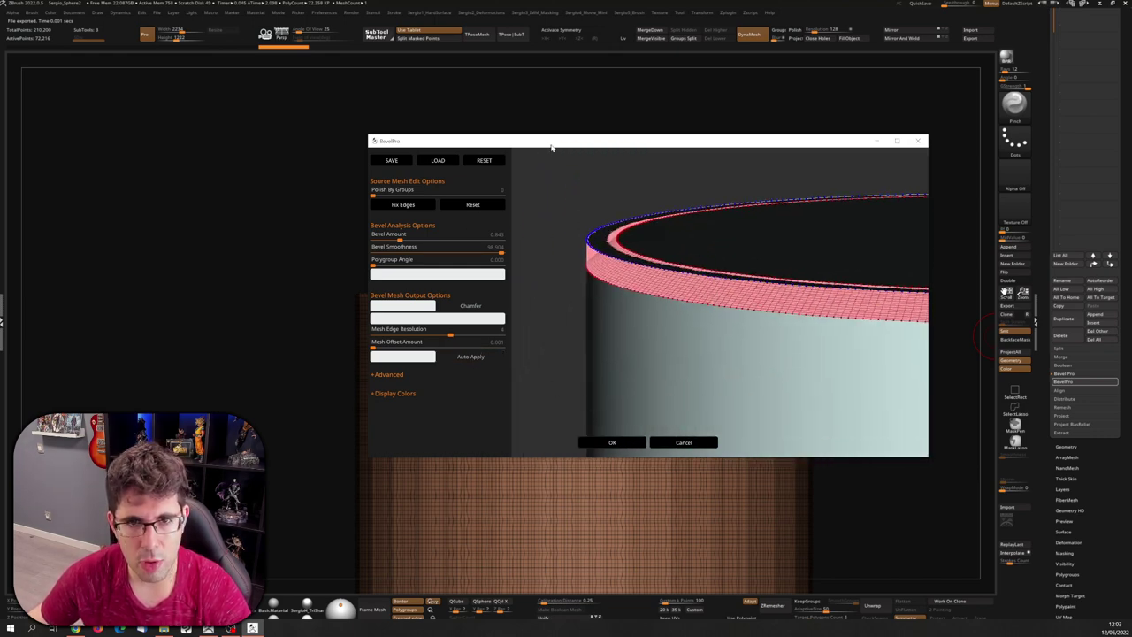
# Step: Reopen the BevelPro preview and send the bevelled cylinder back into ZBrush
pyautogui.press('Escape')
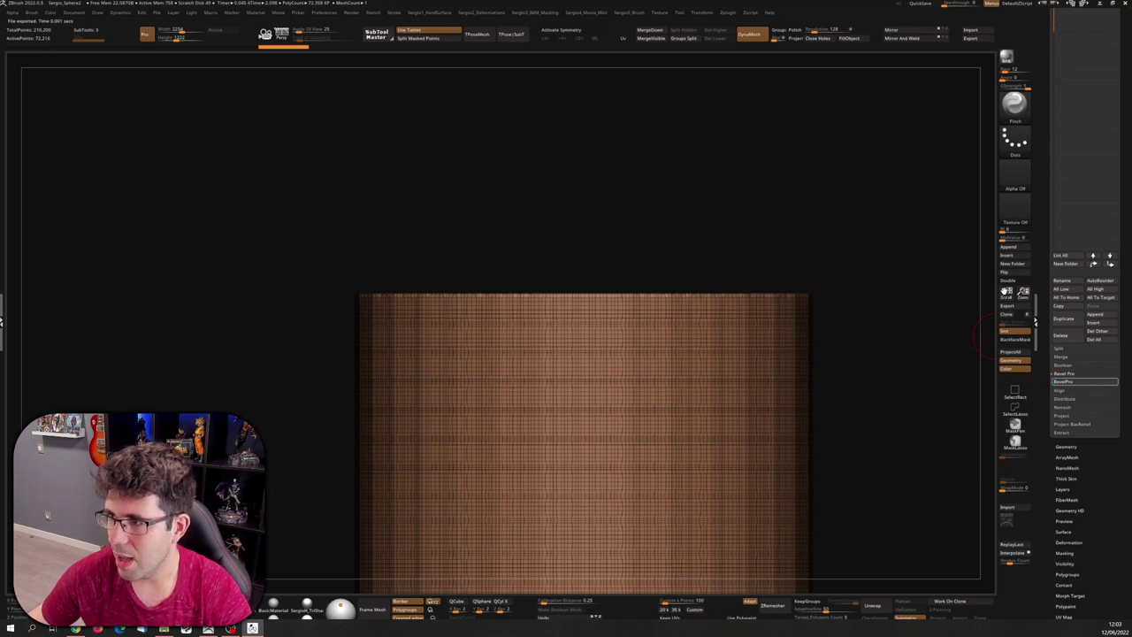
pyautogui.click(1070, 381)
pyautogui.moveTo(753, 185)
pyautogui.mouseDown()
pyautogui.moveTo(817, 306)
pyautogui.moveTo(803, 331)
pyautogui.moveTo(790, 258)
pyautogui.moveTo(809, 315)
pyautogui.moveTo(799, 174)
pyautogui.mouseUp()
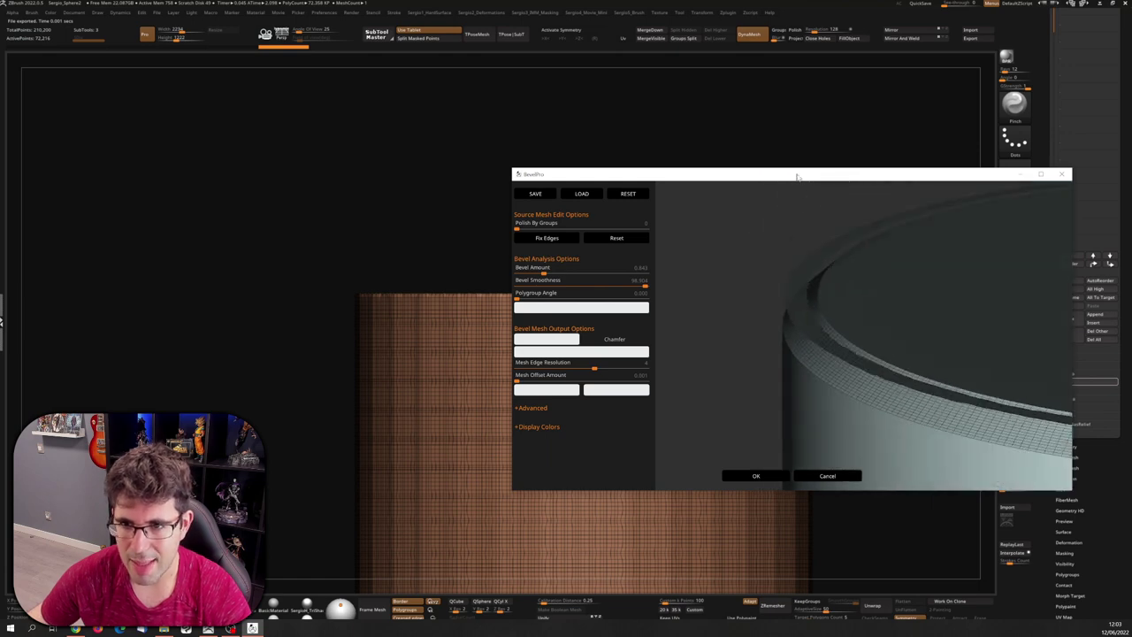
pyautogui.press('Escape')
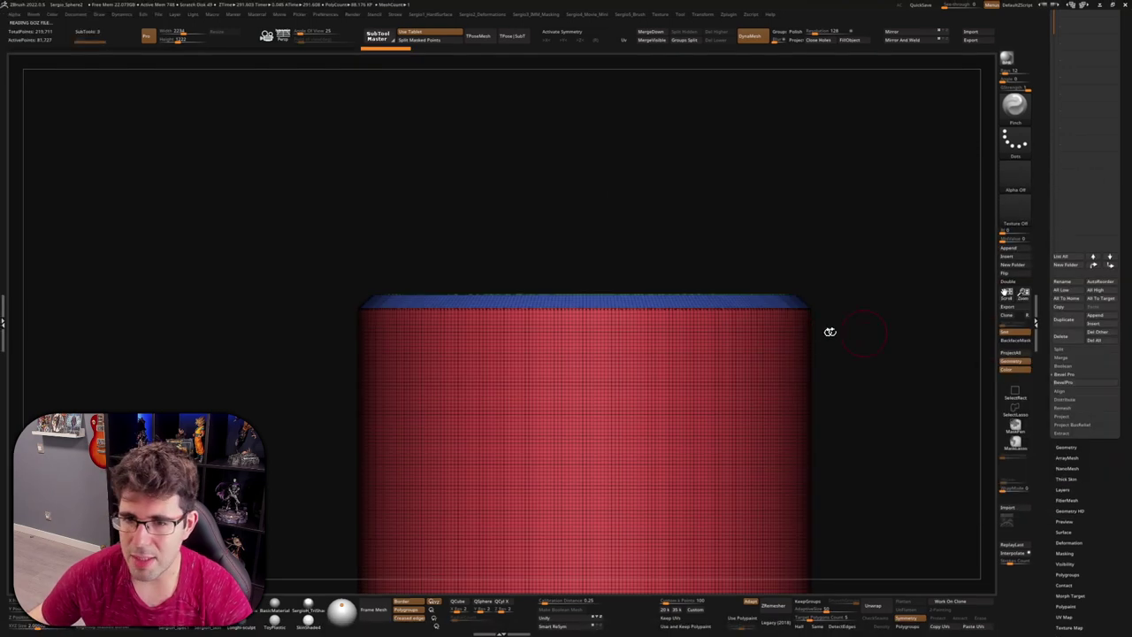
pyautogui.moveTo(766, 322)
pyautogui.mouseDown(button='right')
pyautogui.moveTo(735, 357)
pyautogui.moveTo(702, 448)
pyautogui.moveTo(687, 266)
pyautogui.moveTo(727, 357)
pyautogui.moveTo(708, 354)
pyautogui.moveTo(716, 334)
pyautogui.mouseUp(button='right')
# Step: Hide and delete the extra inner rim ring, turn Polyframe off, and inspect the cylinder
pyautogui.hotkey('ctrl', 'w')
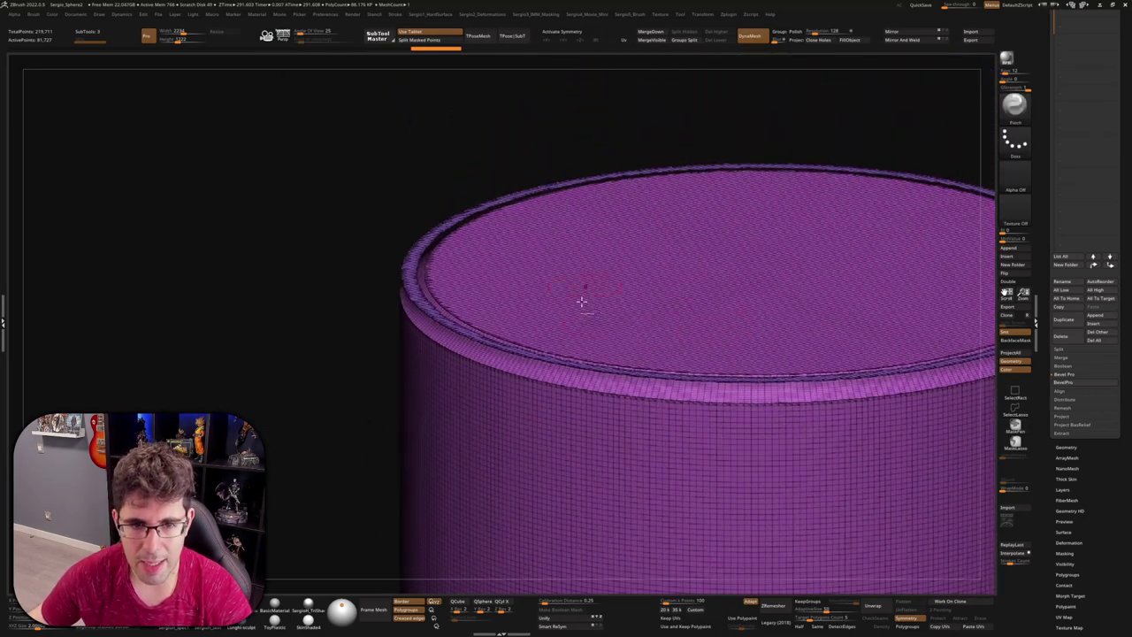
pyautogui.hotkey('ctrl', 'z')
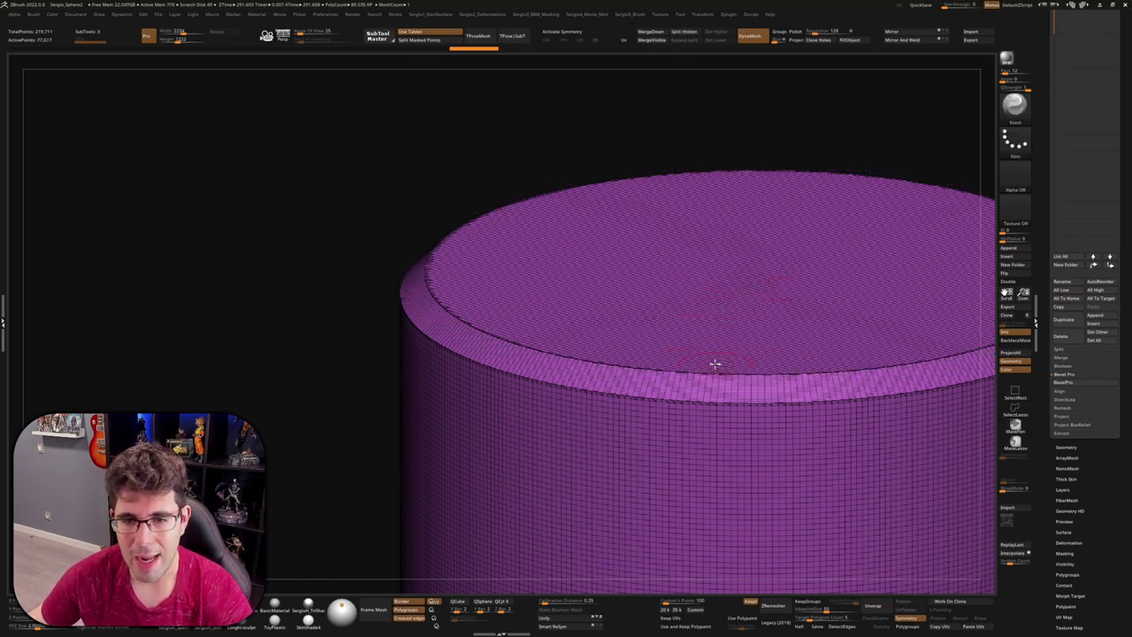
pyautogui.hotkey('ctrl', 'z')
pyautogui.hotkey('shift', 'f')
pyautogui.moveTo(705, 370)
pyautogui.keyDown('ctrl'); pyautogui.mouseDown(button='right')
pyautogui.moveTo(662, 280)
pyautogui.moveTo(716, 336)
pyautogui.moveTo(768, 330)
pyautogui.moveTo(707, 306)
pyautogui.moveTo(422, 277)
pyautogui.mouseUp(button='right'); pyautogui.keyUp('ctrl')
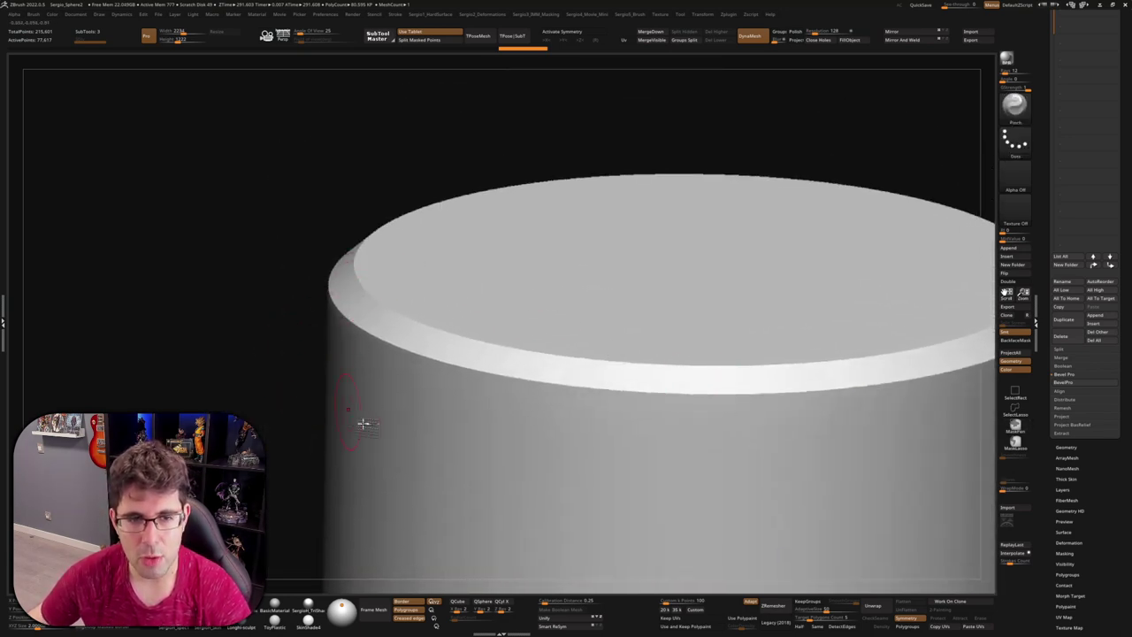
pyautogui.moveTo(635, 330)
pyautogui.keyDown('ctrl'); pyautogui.mouseDown(button='right')
pyautogui.moveTo(664, 328)
pyautogui.moveTo(829, 222)
pyautogui.mouseUp(button='right'); pyautogui.keyUp('ctrl')
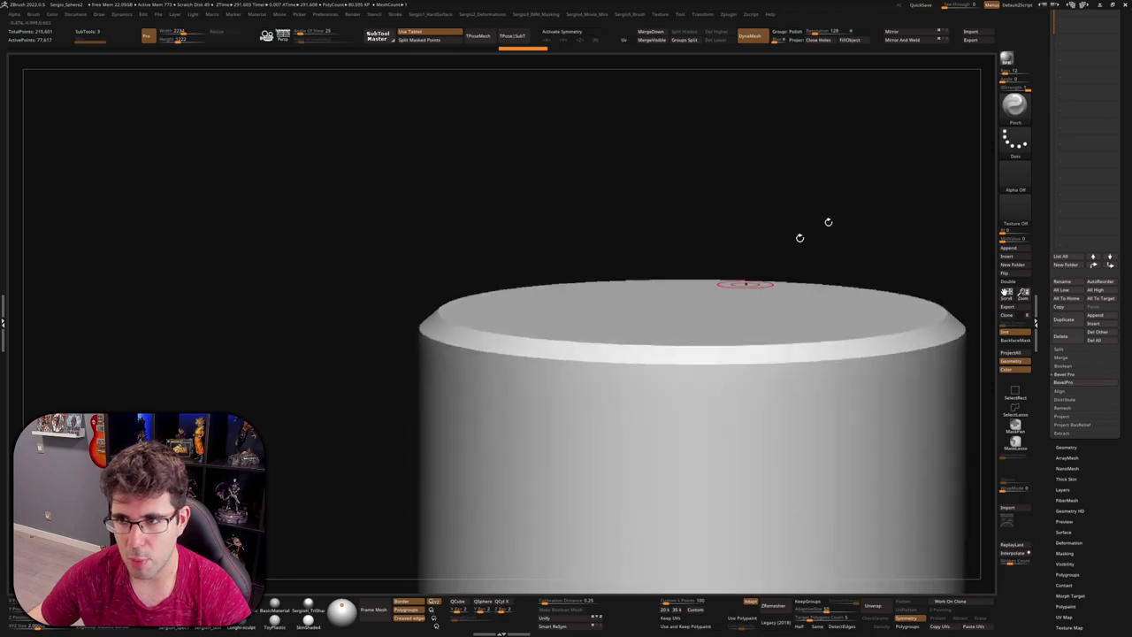
pyautogui.moveTo(1043, 119); pyautogui.dragTo(1032, 231)
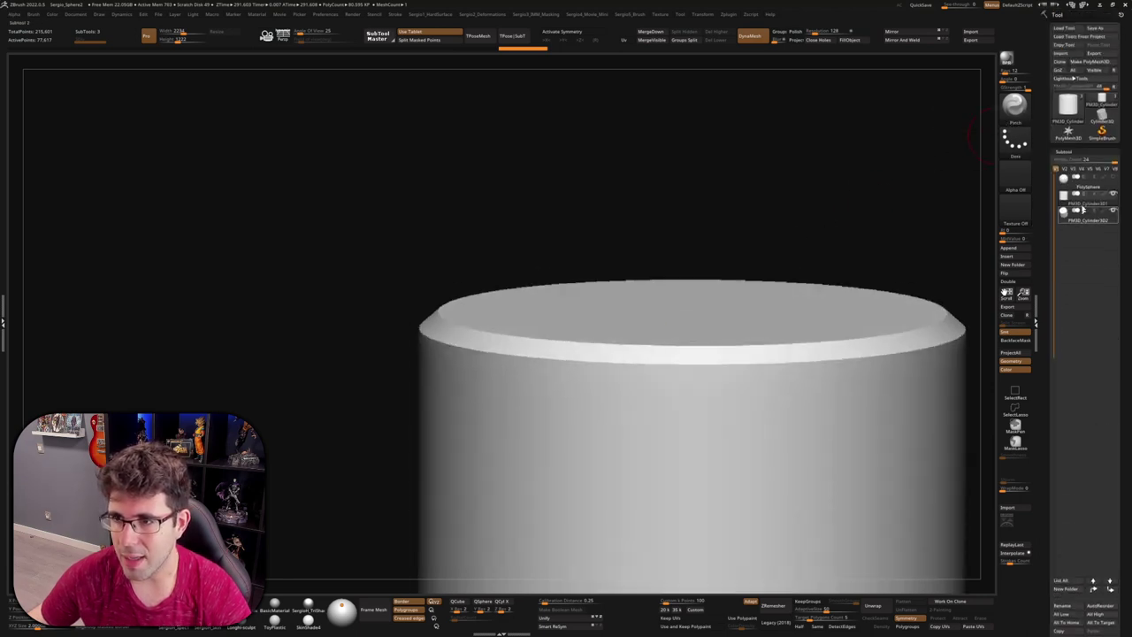
# Step: Duplicate the bevelled cylinder and flip between the faceted and bevelled versions to compare
pyautogui.hotkey('ctrl', 'shift', 'd')
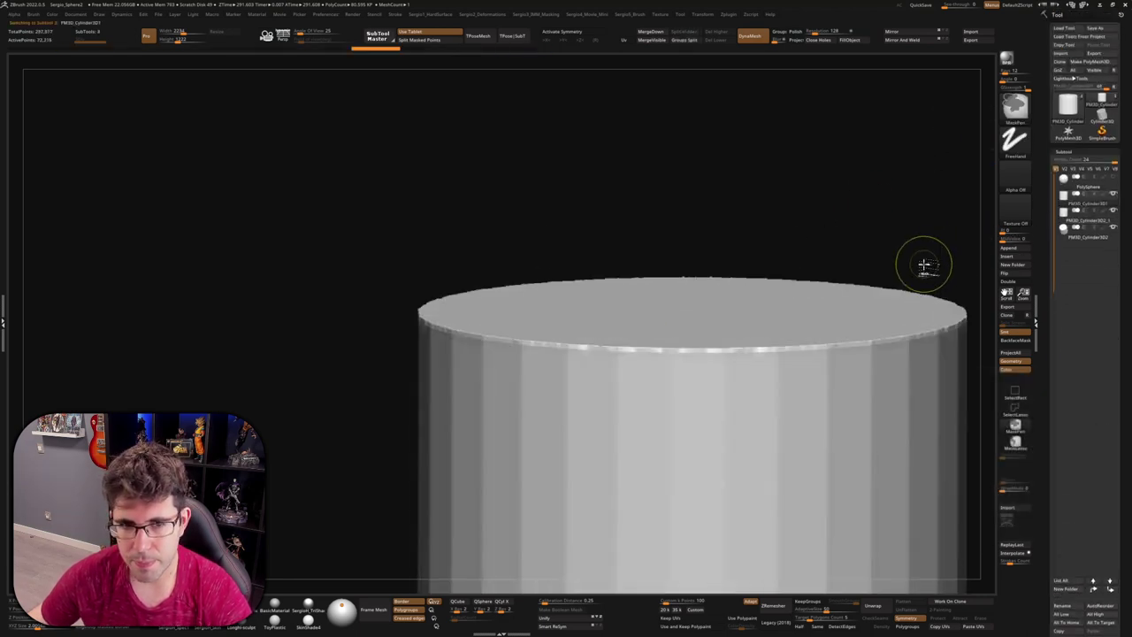
pyautogui.press('b')
pyautogui.press('p')
pyautogui.press('i')
pyautogui.moveTo(870, 295)
pyautogui.mouseDown(button='right')
pyautogui.moveTo(627, 309)
pyautogui.moveTo(663, 313)
pyautogui.mouseUp(button='right')
pyautogui.press('d')
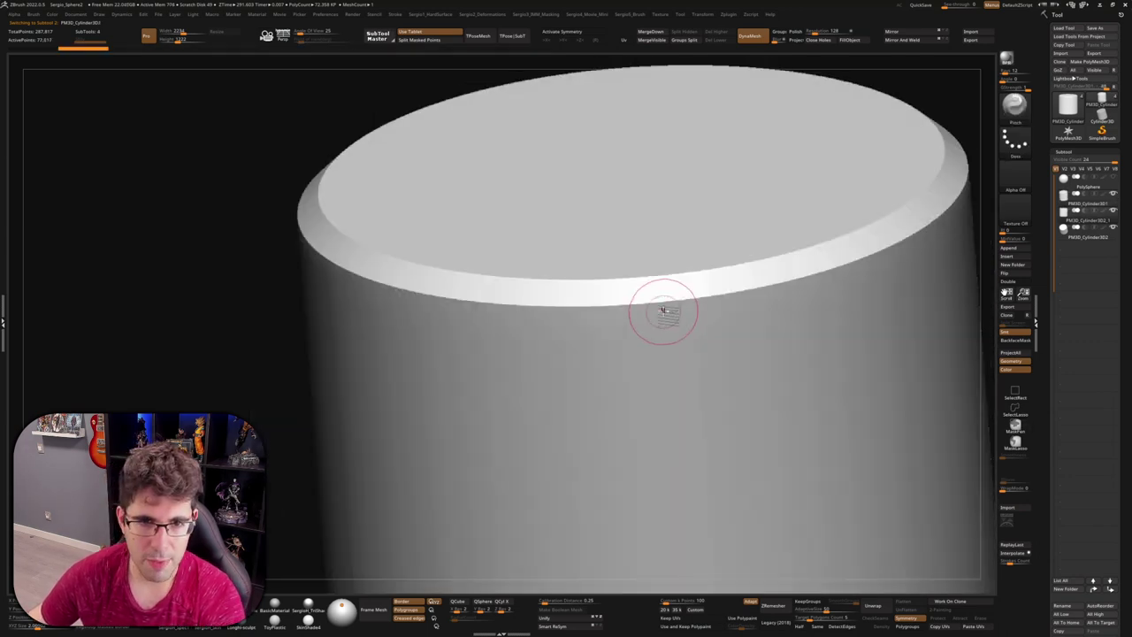
pyautogui.hotkey('shift', 'd')
pyautogui.press('d')
pyautogui.hotkey('shift', 'd')
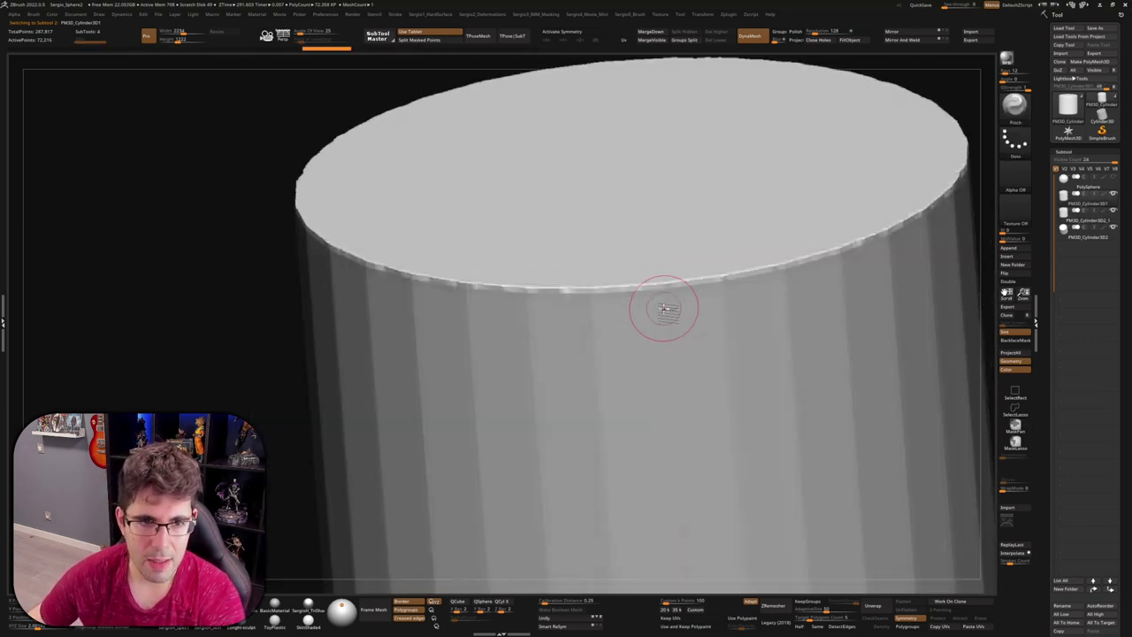
pyautogui.press('d')
pyautogui.hotkey('shift', 'd')
pyautogui.press('d')
pyautogui.press('d')
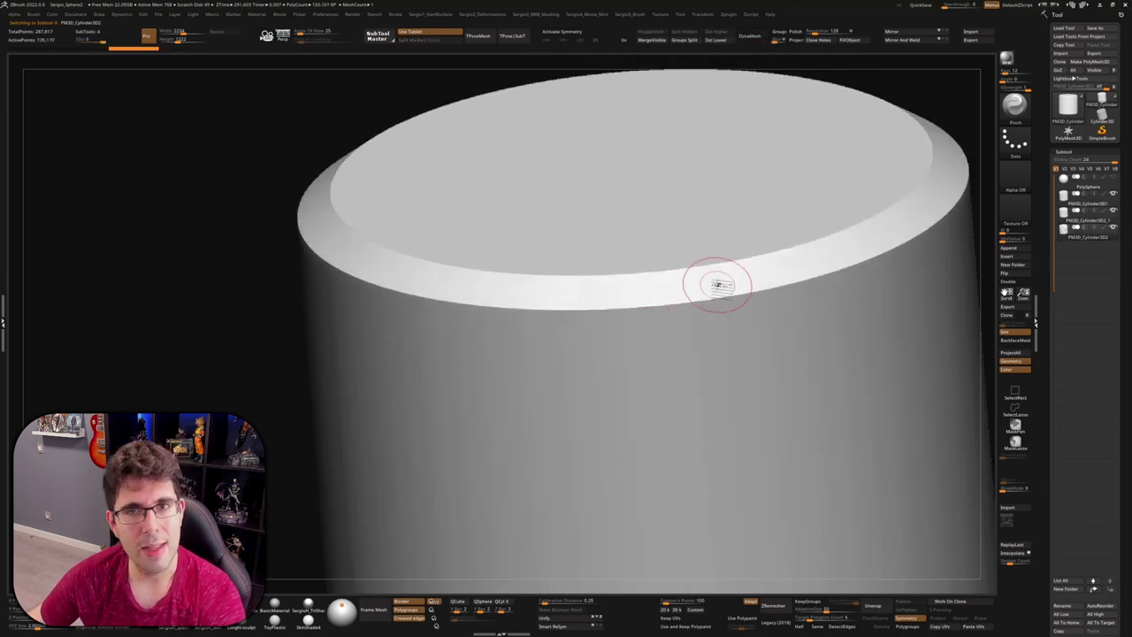
pyautogui.moveTo(763, 313); pyautogui.dragTo(783, 277, button='right')
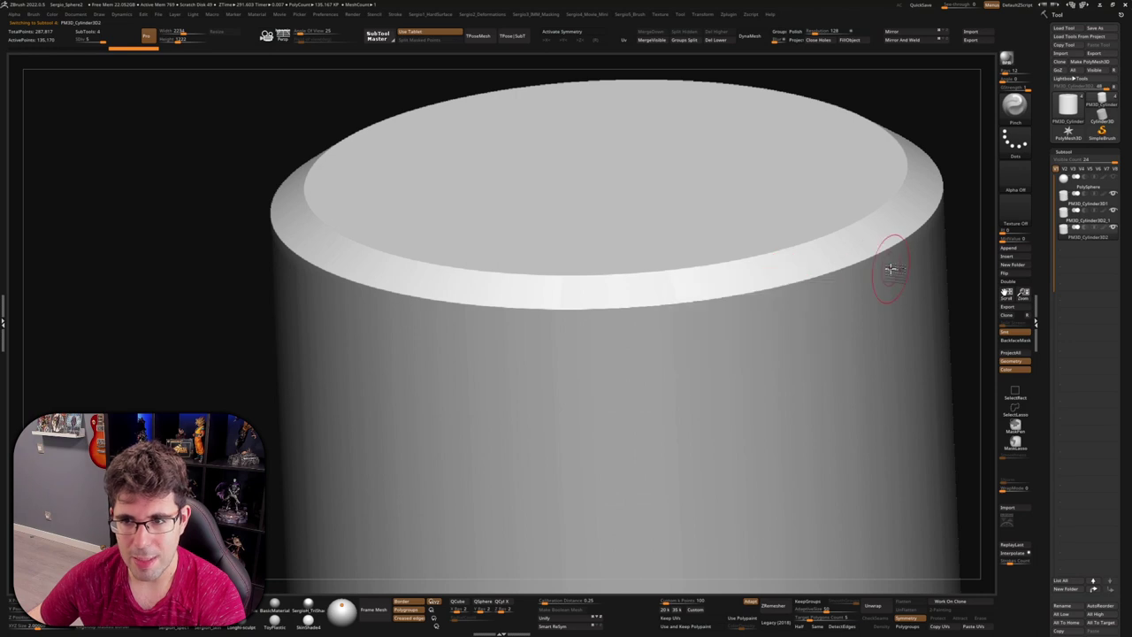
# Step: Drop the copy to its lowest subdivision level and DynaMesh it
pyautogui.hotkey('shift', 'd')
pyautogui.press('d')
pyautogui.hotkey('shift', 'd')
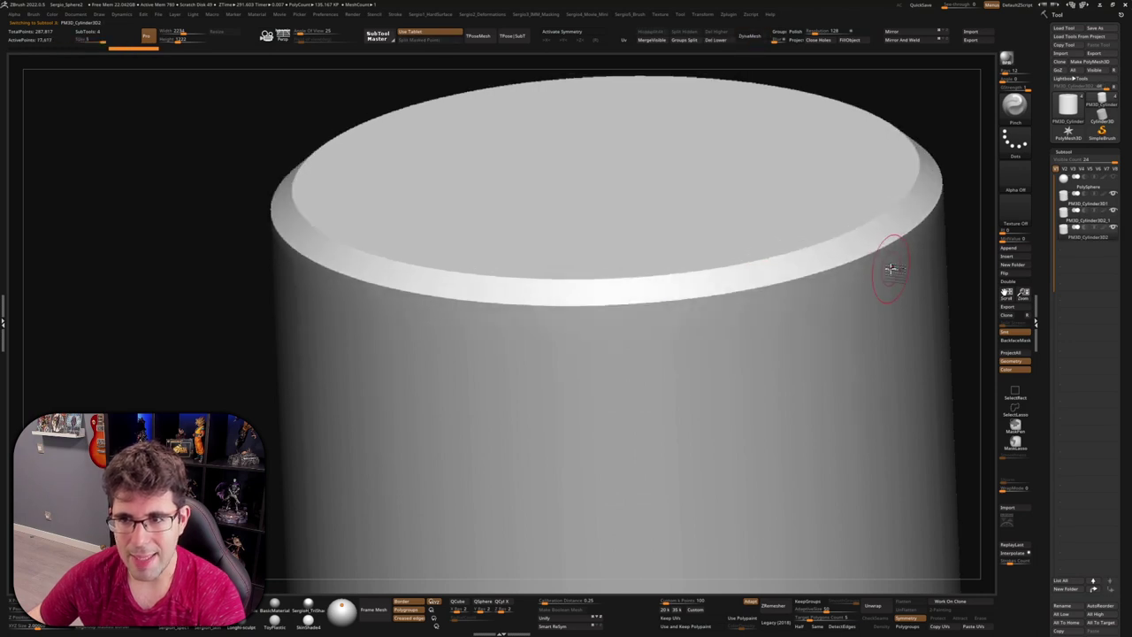
pyautogui.hotkey('alt', 'd')
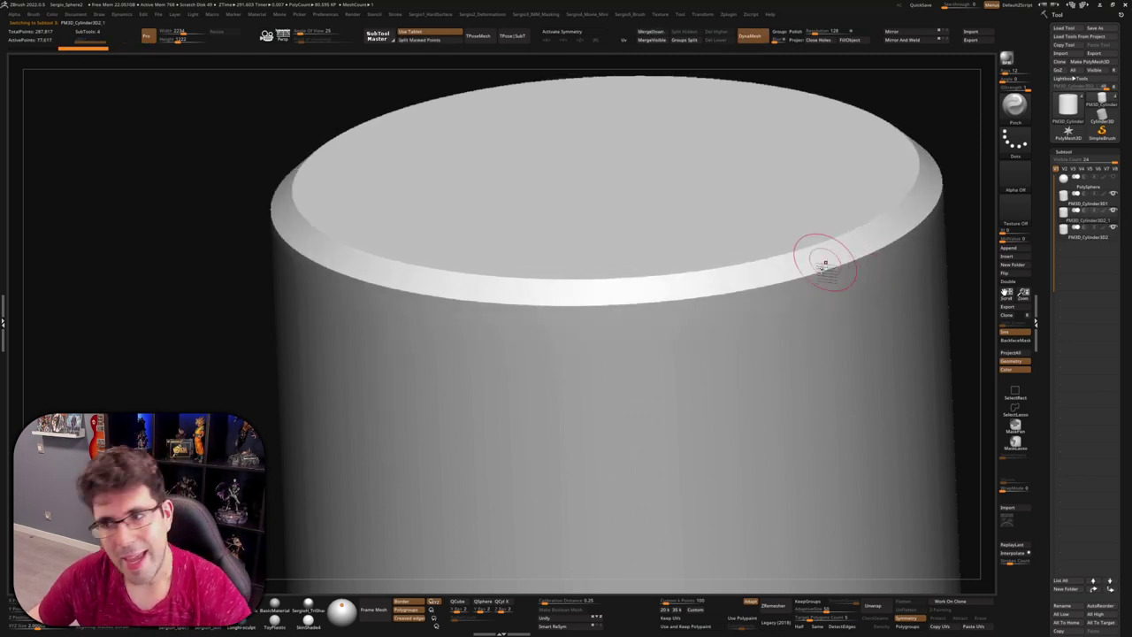
pyautogui.keyDown('ctrl'); pyautogui.moveTo(813, 304); pyautogui.dragTo(820, 310, button='right'); pyautogui.keyUp('ctrl')
# Step: Switch to the sharp-topped PM3D_Cylinder3D1 cylinder and show its polygroup wireframe
pyautogui.hotkey('ctrl', 'z')
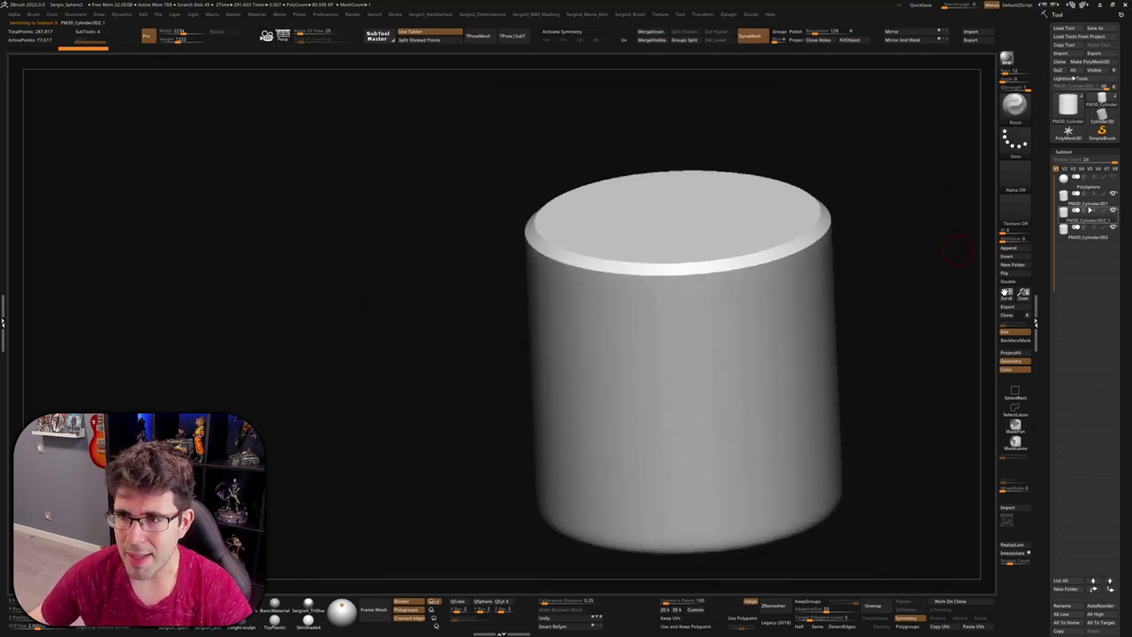
pyautogui.hotkey('ctrl', 'z')
pyautogui.moveTo(859, 265)
pyautogui.keyDown('ctrl'); pyautogui.mouseDown(button='right')
pyautogui.moveTo(713, 268)
pyautogui.moveTo(760, 271)
pyautogui.mouseUp(button='right'); pyautogui.keyUp('ctrl')
pyautogui.hotkey('shift', 'f')
pyautogui.click(1065, 152)
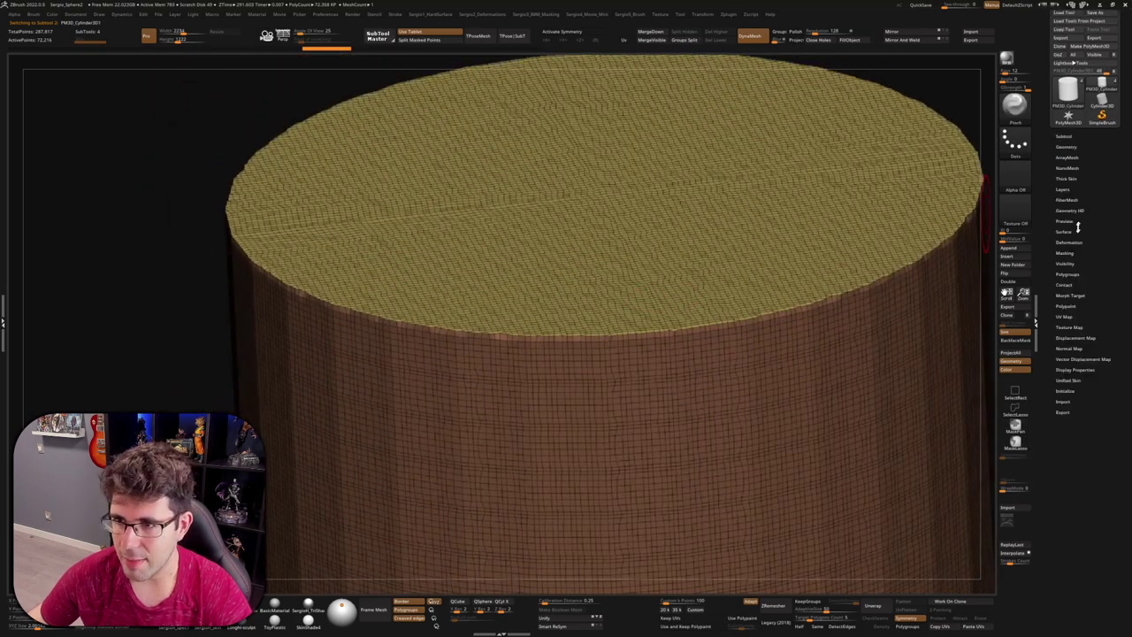
pyautogui.click(1070, 241)
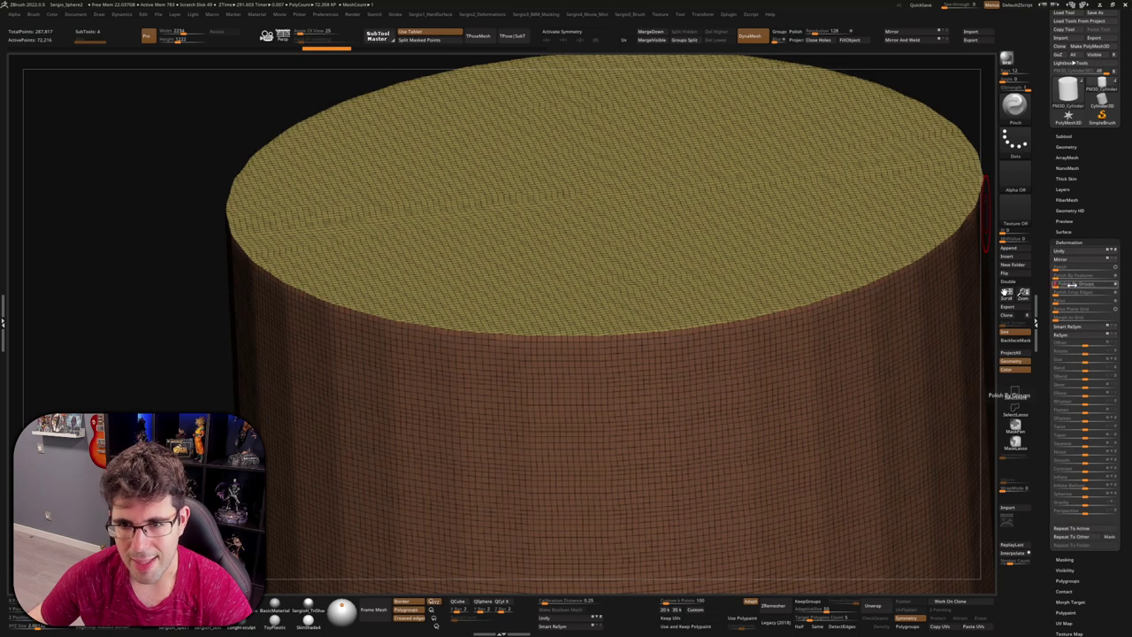
pyautogui.click(1072, 284)
pyautogui.hotkey('shift', 'f')
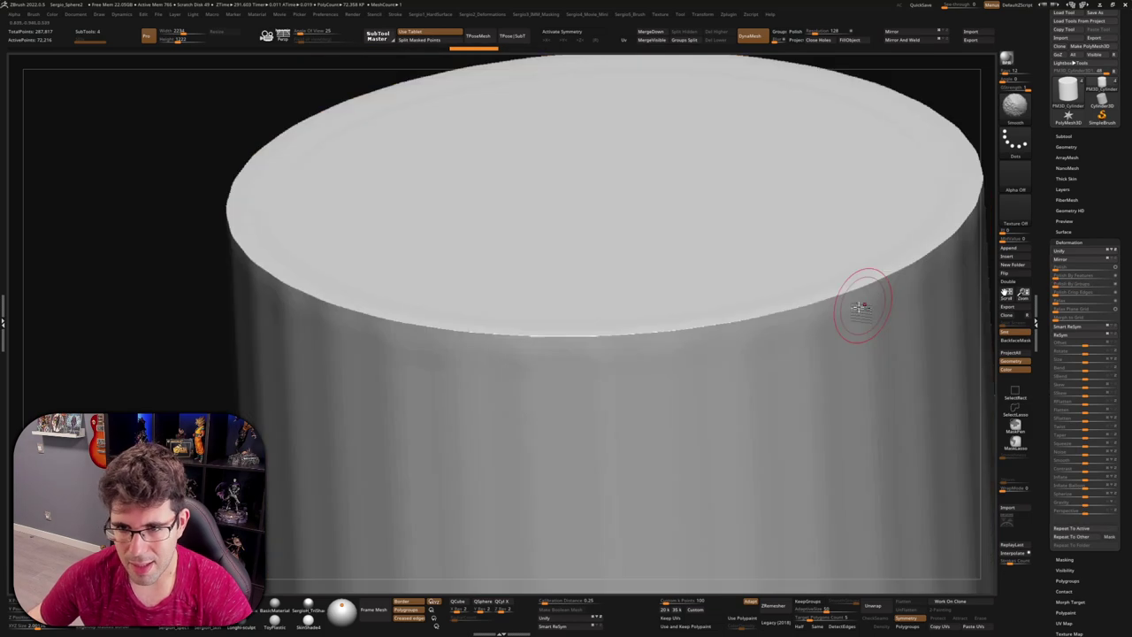
pyautogui.moveTo(859, 303)
pyautogui.mouseDown(button='right')
pyautogui.moveTo(841, 336)
pyautogui.moveTo(663, 316)
pyautogui.moveTo(556, 220)
pyautogui.mouseUp(button='right')
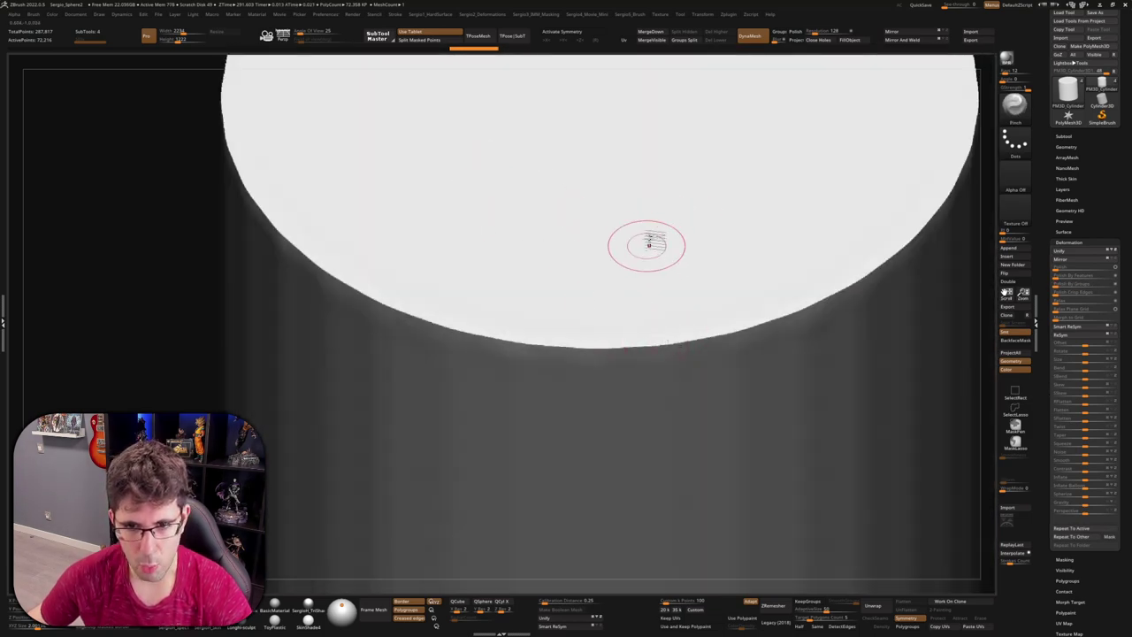
pyautogui.moveTo(652, 239)
pyautogui.mouseDown(button='right')
pyautogui.moveTo(599, 417)
pyautogui.moveTo(624, 363)
pyautogui.moveTo(481, 256)
pyautogui.mouseUp(button='right')
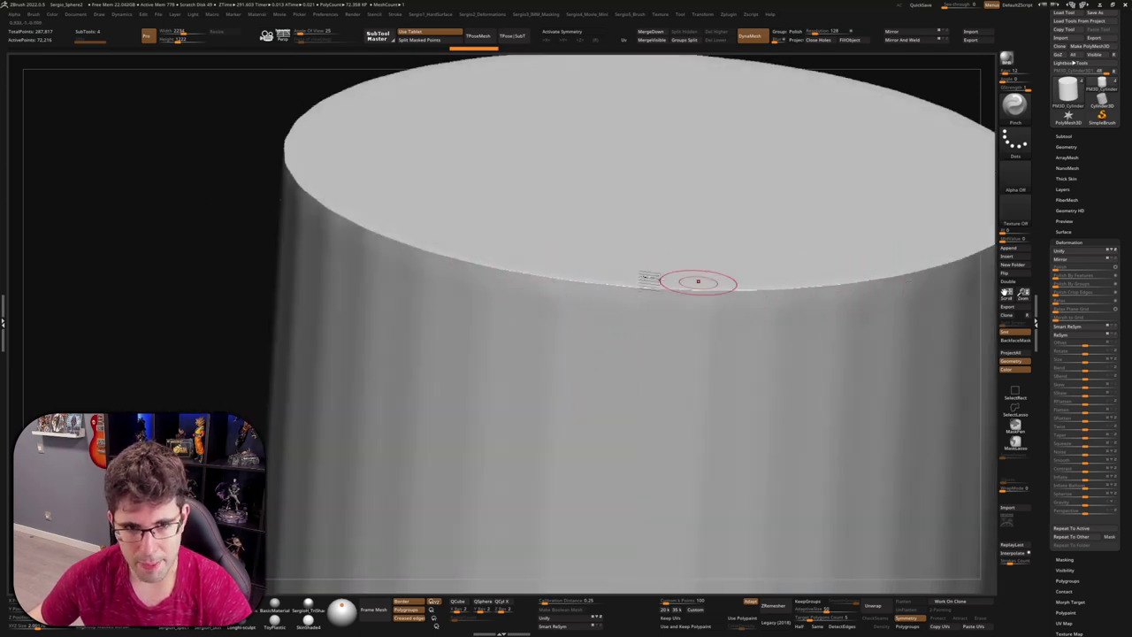
pyautogui.moveTo(557, 251)
pyautogui.mouseDown(button='right')
pyautogui.moveTo(505, 295)
pyautogui.moveTo(574, 390)
pyautogui.mouseUp(button='right')
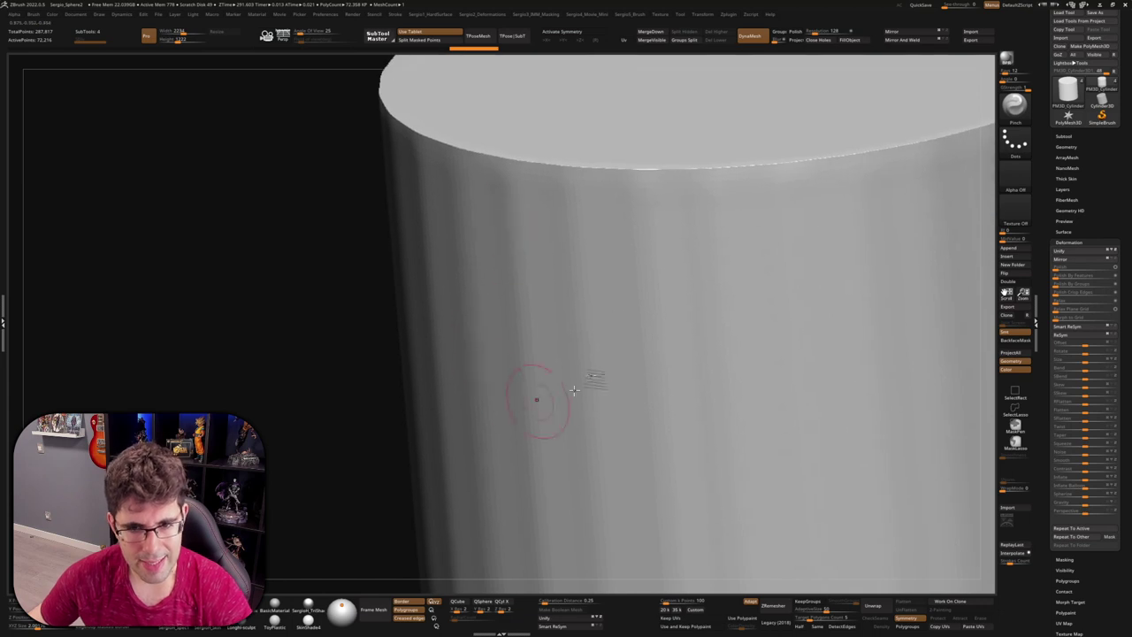
pyautogui.moveTo(562, 285); pyautogui.dragTo(525, 392, button='right')
pyautogui.press('b')
pyautogui.press('h')
pyautogui.press('p')
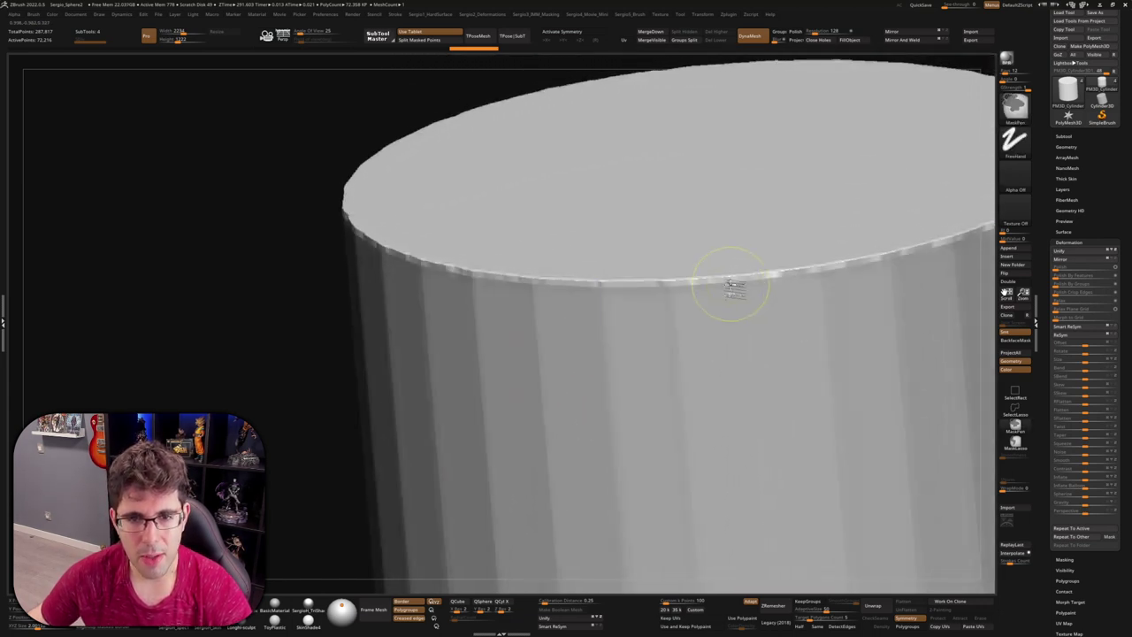
pyautogui.click(1072, 268)
pyautogui.click(1072, 268)
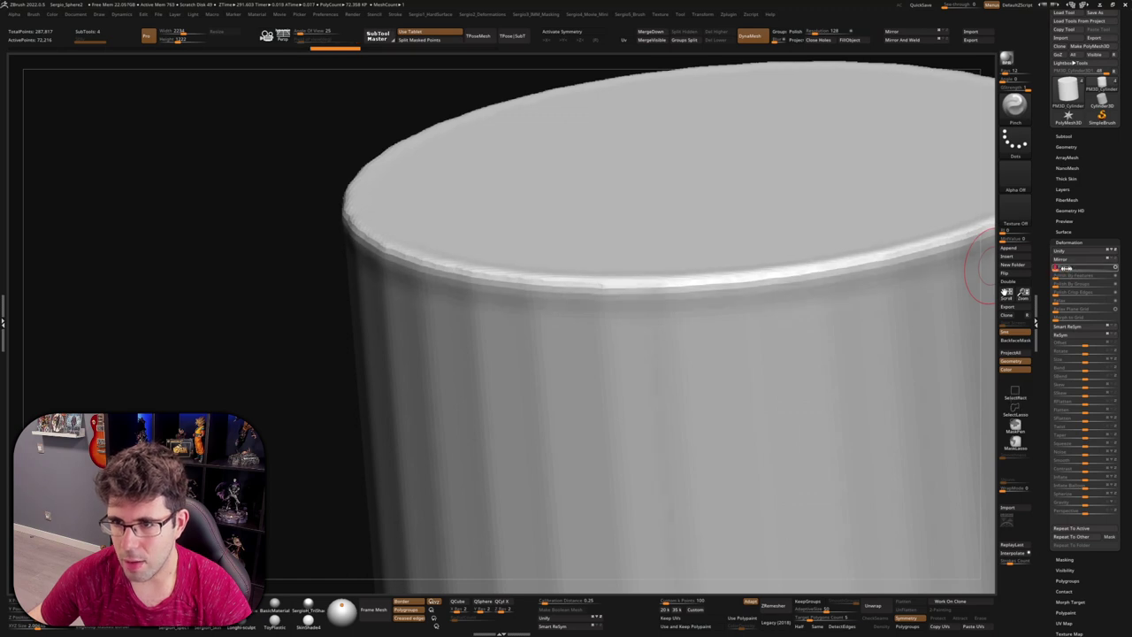
pyautogui.click(1071, 268)
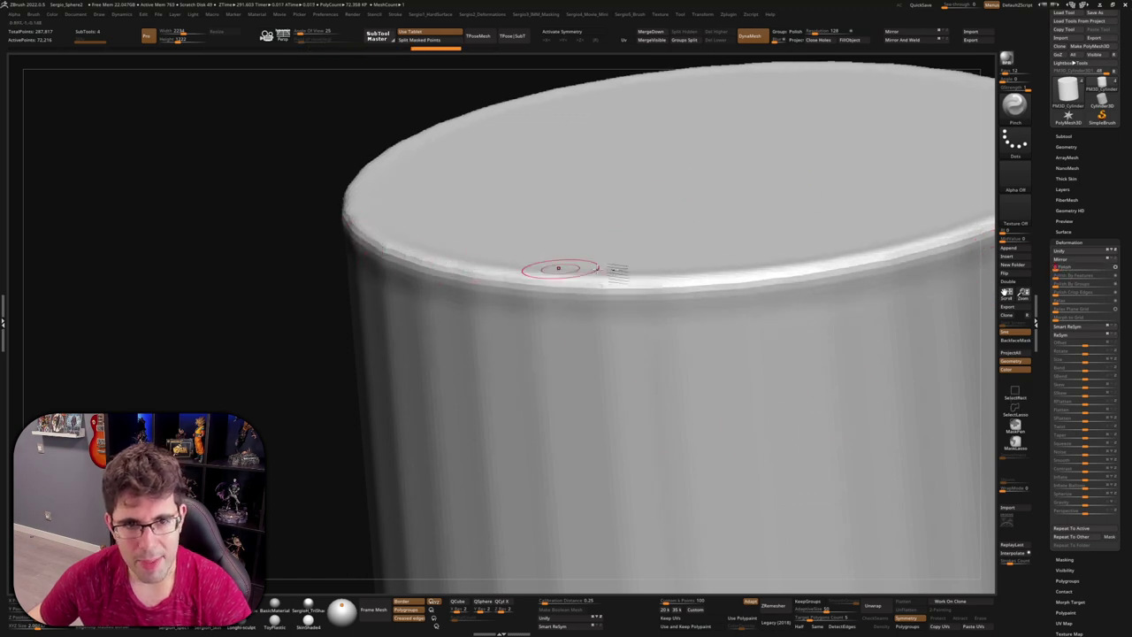
pyautogui.hotkey('ctrl', 'z')
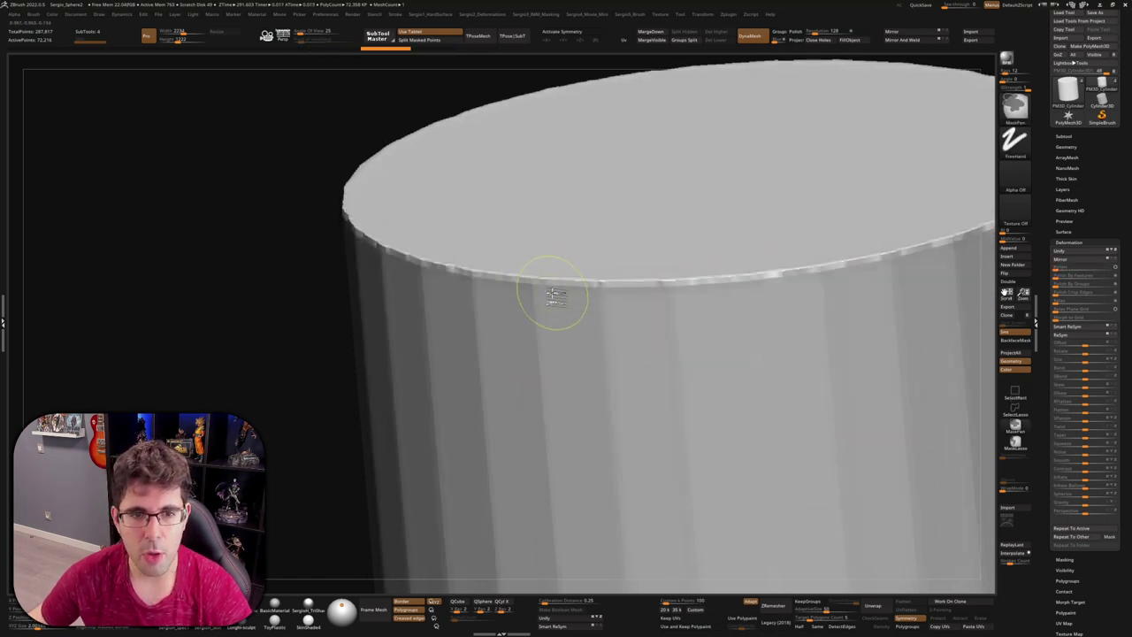
pyautogui.press('f')
pyautogui.moveTo(699, 333)
pyautogui.mouseDown(button='right')
pyautogui.moveTo(675, 308)
pyautogui.moveTo(663, 328)
pyautogui.moveTo(669, 354)
pyautogui.moveTo(652, 316)
pyautogui.mouseUp(button='right')
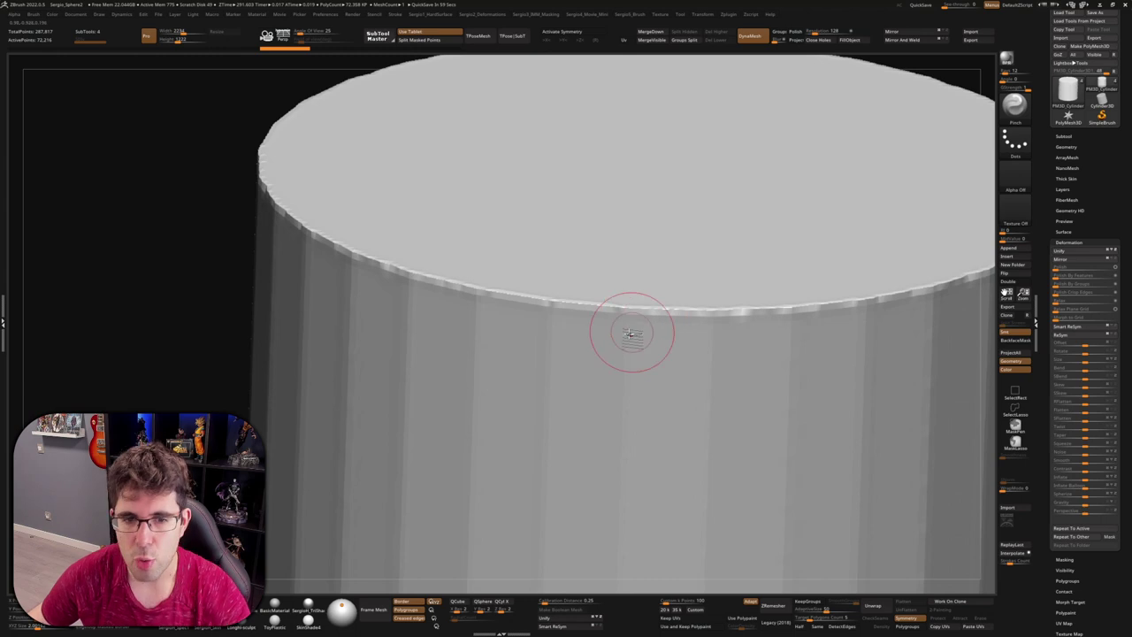
pyautogui.press('ctrl')
pyautogui.moveTo(516, 409)
pyautogui.keyDown('ctrl'); pyautogui.mouseDown(button='right')
pyautogui.moveTo(624, 275)
pyautogui.moveTo(616, 288)
pyautogui.moveTo(618, 248)
pyautogui.moveTo(670, 291)
pyautogui.mouseUp(button='right'); pyautogui.keyUp('ctrl')
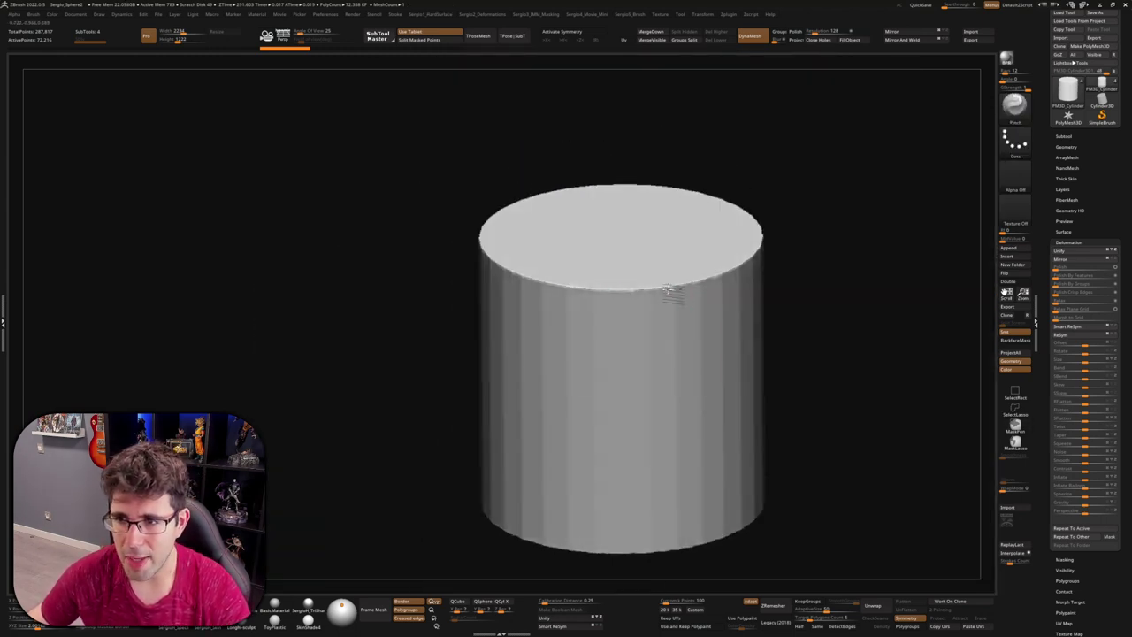
pyautogui.keyDown('ctrl'); pyautogui.moveTo(649, 233); pyautogui.dragTo(657, 292, button='right'); pyautogui.keyUp('ctrl')
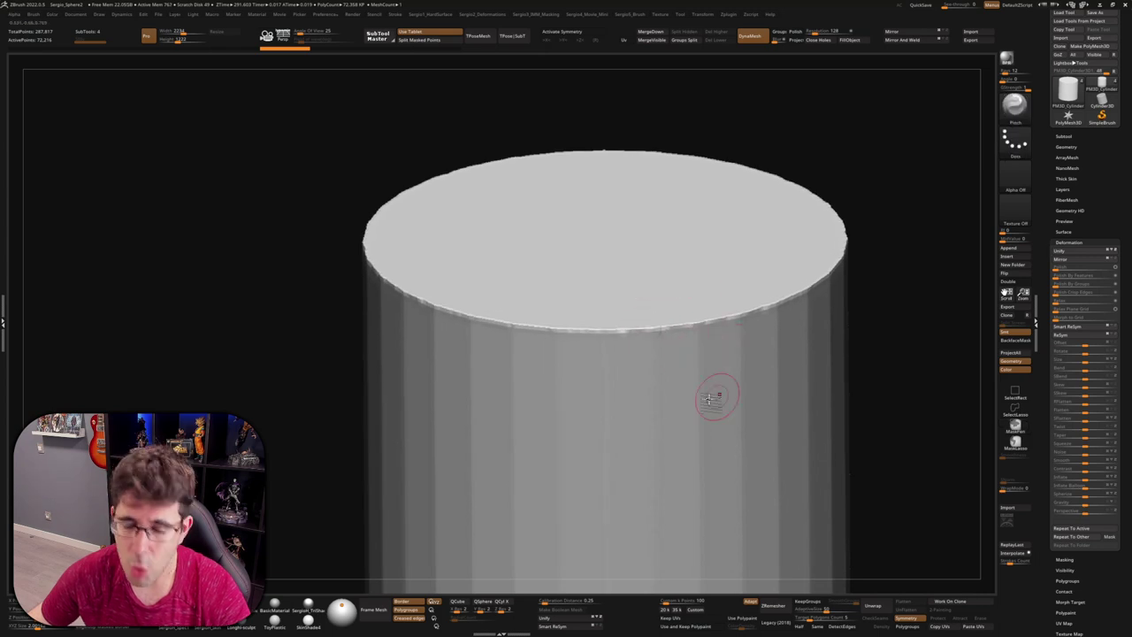
pyautogui.keyDown('ctrl'); pyautogui.moveTo(715, 392); pyautogui.dragTo(684, 245, button='right'); pyautogui.keyUp('ctrl')
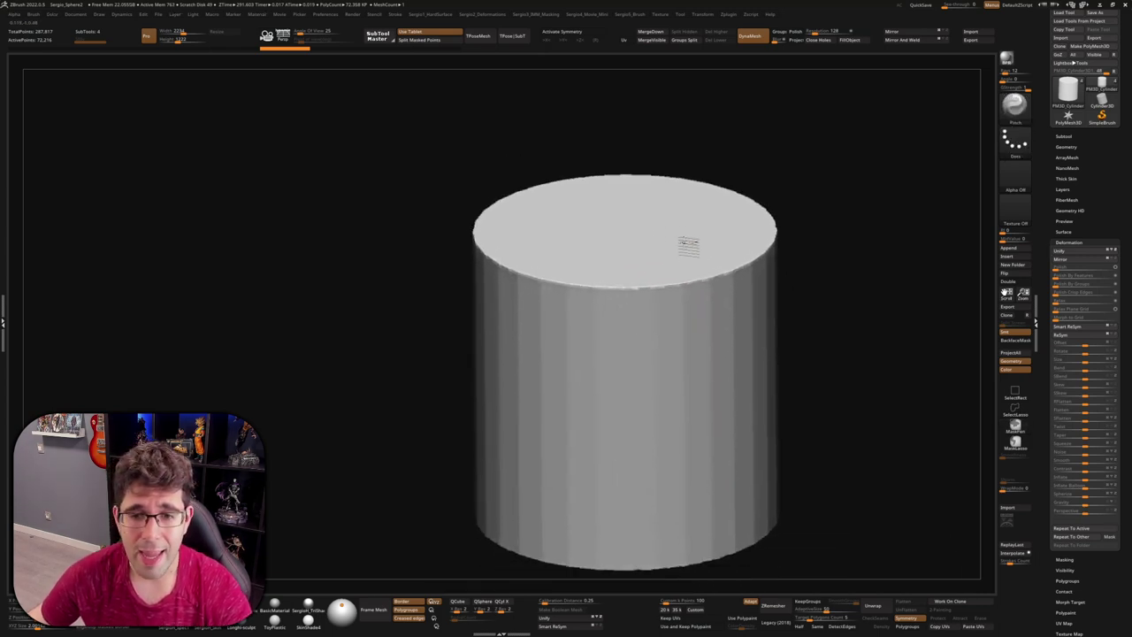
pyautogui.hotkey('shift', 'f')
pyautogui.hotkey('shift', 'f')
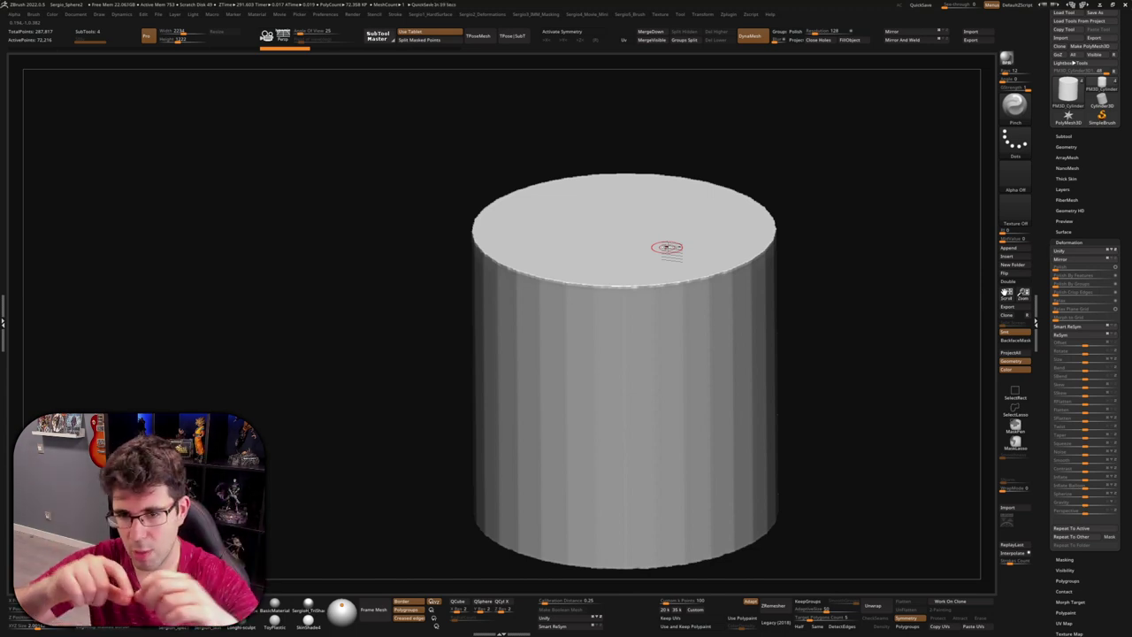
# Step: Bring up the SubTool list and scroll it into view
pyautogui.click(1083, 137)
pyautogui.scroll(3, 693, 251)
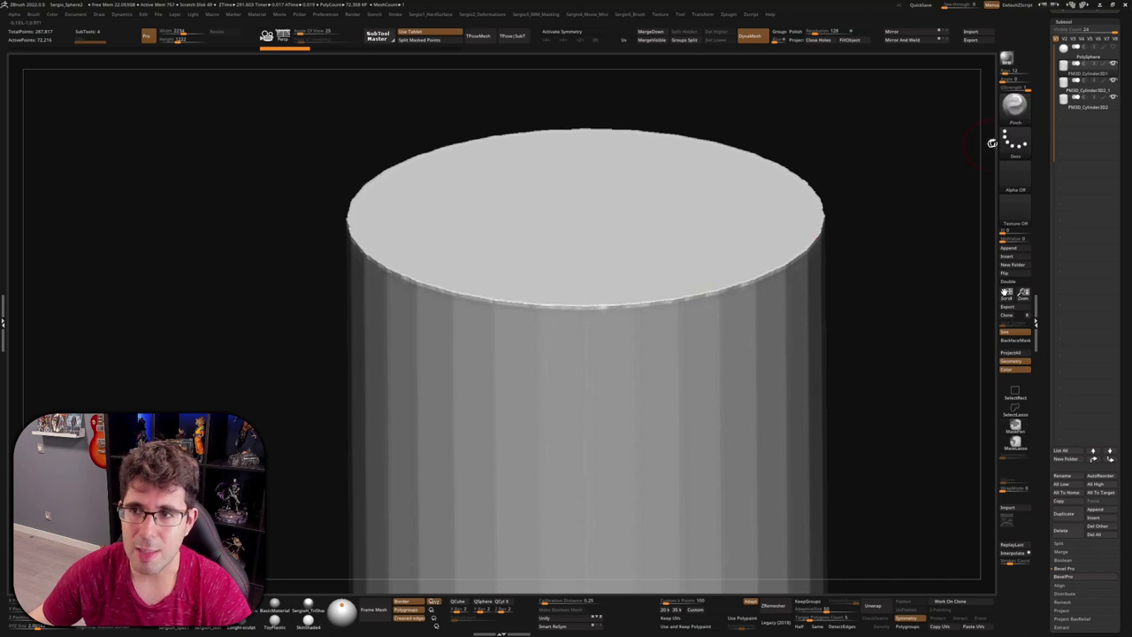
pyautogui.moveTo(1042, 151); pyautogui.dragTo(1046, 211)
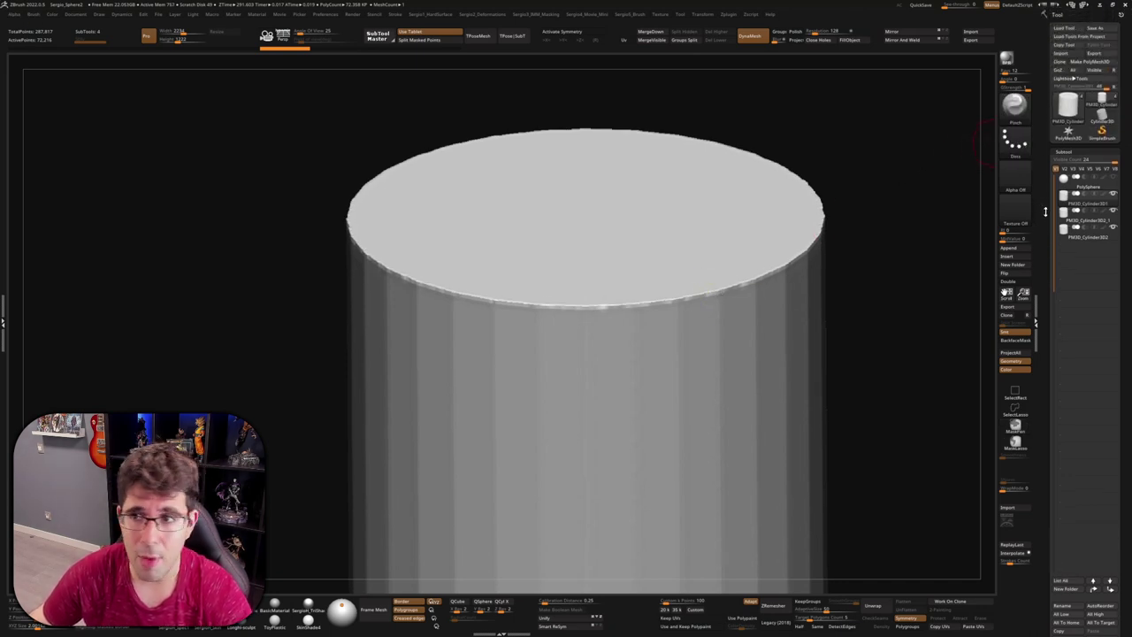
# Step: Orbit the dense cylinder, toggling Polyframe to see its yellow top and brown side polygroups
pyautogui.moveTo(722, 236)
pyautogui.mouseDown(button='right')
pyautogui.moveTo(763, 232)
pyautogui.moveTo(753, 260)
pyautogui.moveTo(753, 245)
pyautogui.mouseUp(button='right')
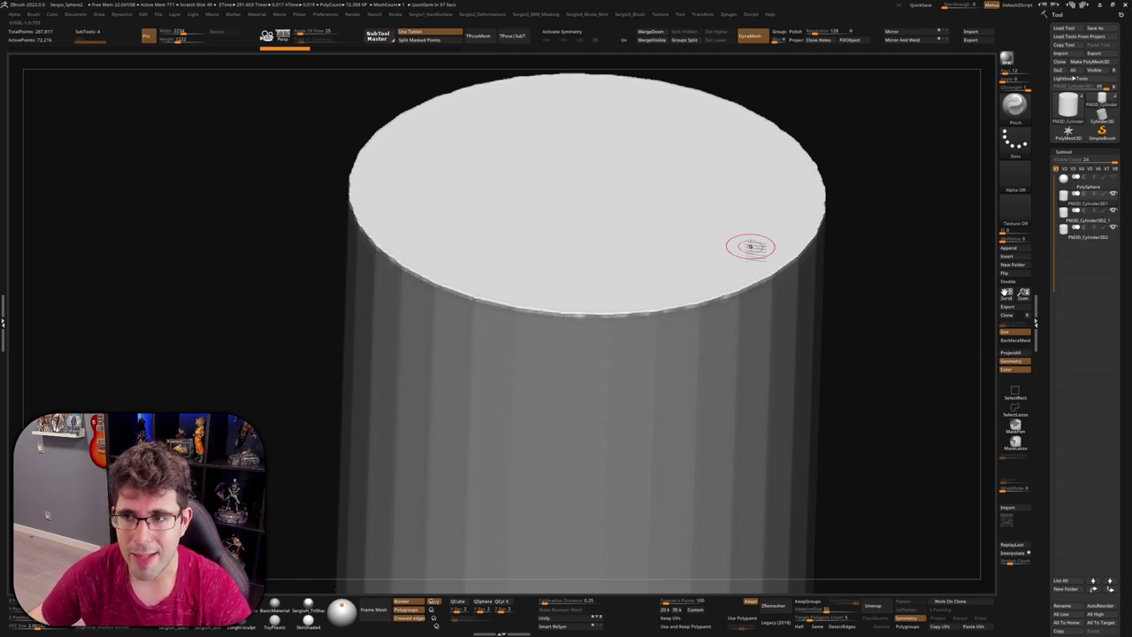
pyautogui.hotkey('shift', 'f')
pyautogui.moveTo(705, 321)
pyautogui.keyDown('ctrl'); pyautogui.mouseDown(button='right')
pyautogui.moveTo(677, 283)
pyautogui.moveTo(717, 359)
pyautogui.moveTo(694, 330)
pyautogui.moveTo(707, 321)
pyautogui.moveTo(707, 298)
pyautogui.moveTo(687, 359)
pyautogui.moveTo(702, 304)
pyautogui.moveTo(715, 310)
pyautogui.mouseUp(button='right'); pyautogui.keyUp('ctrl')
pyautogui.hotkey('shift', 'f')
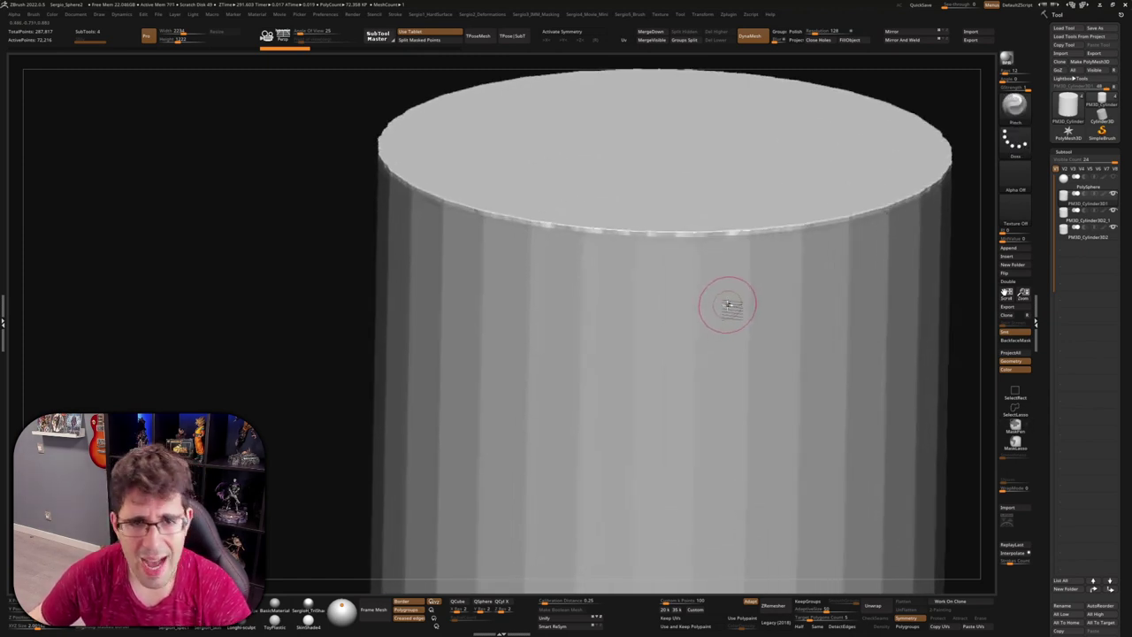
pyautogui.moveTo(729, 303)
pyautogui.mouseDown(button='right')
pyautogui.moveTo(683, 312)
pyautogui.moveTo(690, 303)
pyautogui.mouseUp(button='right')
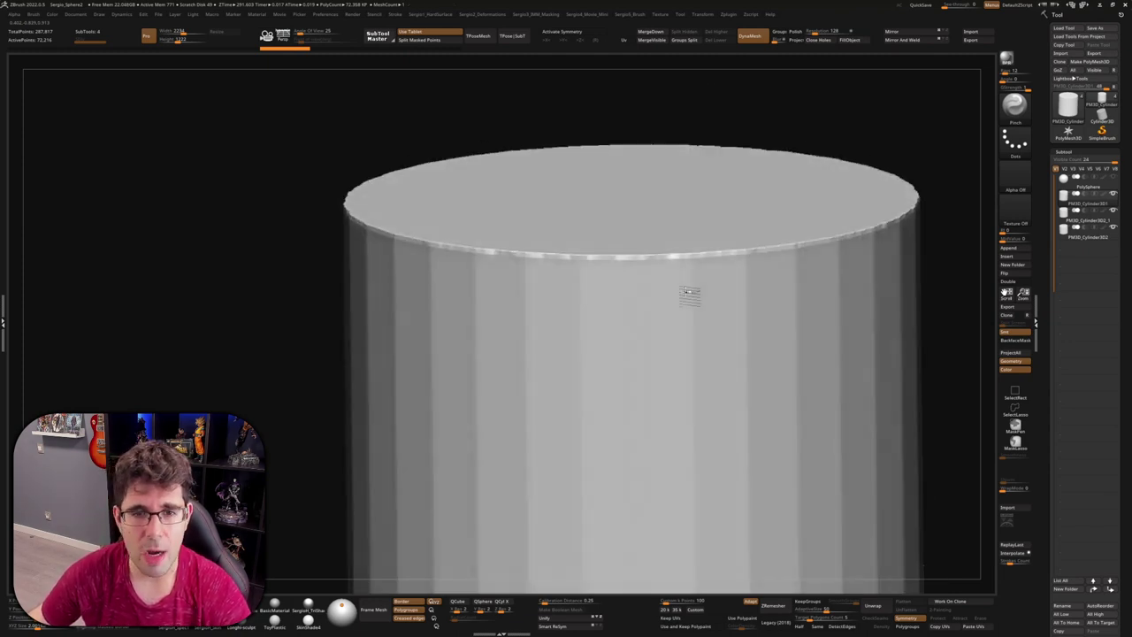
pyautogui.moveTo(685, 296); pyautogui.dragTo(681, 294, button='right')
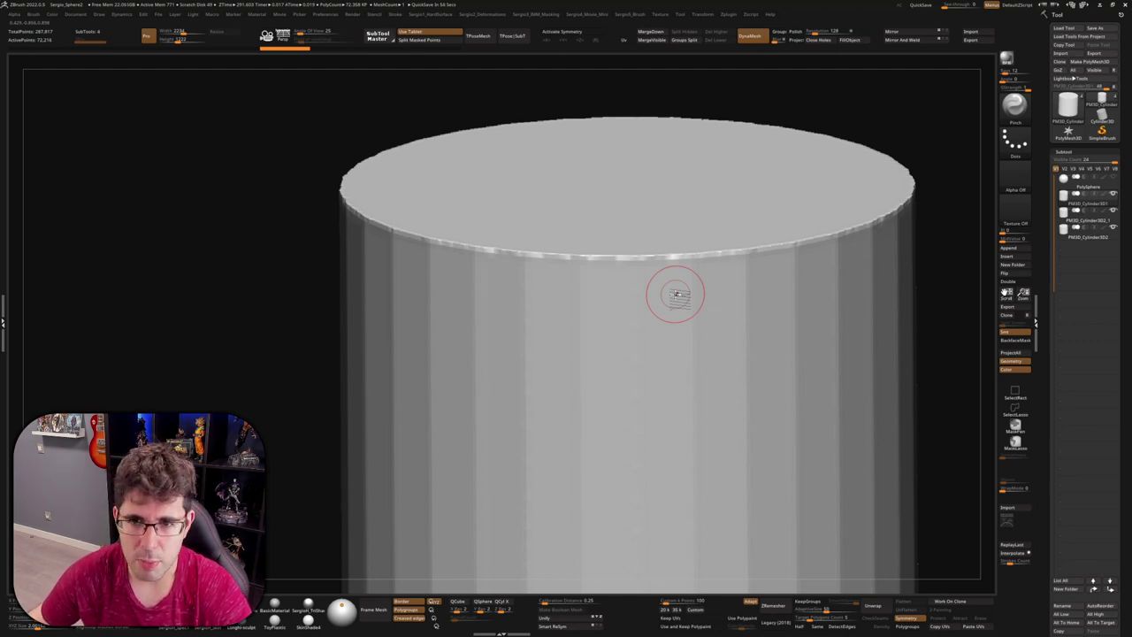
pyautogui.moveTo(676, 295)
pyautogui.keyDown('ctrl'); pyautogui.mouseDown(button='right')
pyautogui.moveTo(702, 306)
pyautogui.moveTo(690, 290)
pyautogui.moveTo(700, 263)
pyautogui.moveTo(708, 292)
pyautogui.moveTo(725, 262)
pyautogui.mouseUp(button='right'); pyautogui.keyUp('ctrl')
pyautogui.hotkey('shift', 'f')
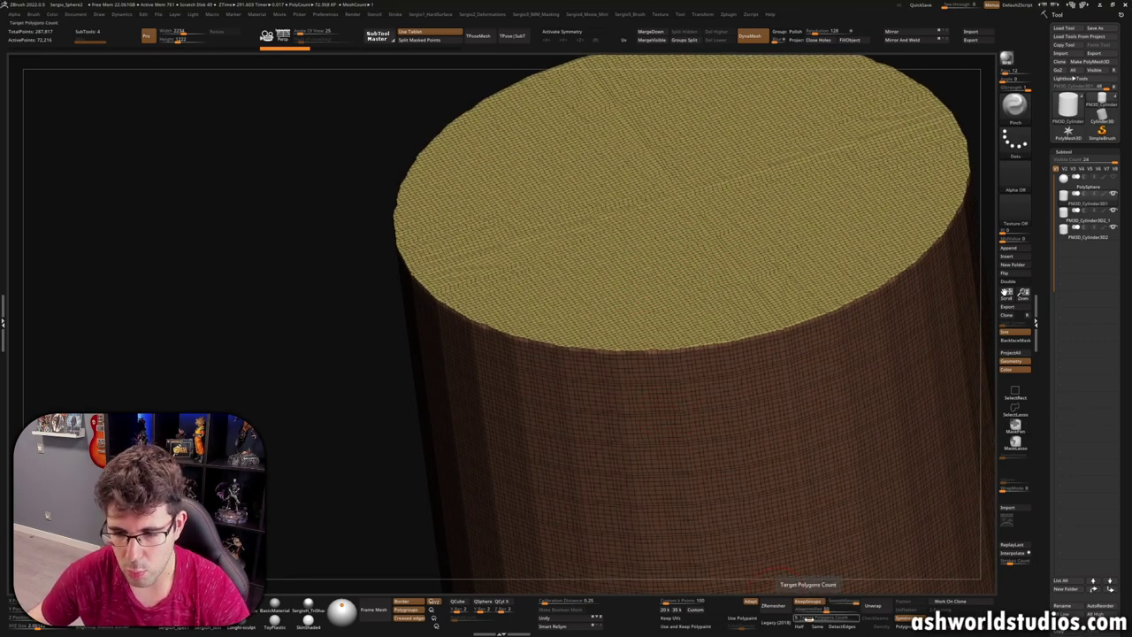
# Step: Run ZRemesher to rebuild the cylinder copy as a light quad mesh, then inspect the top edge
pyautogui.click(774, 606)
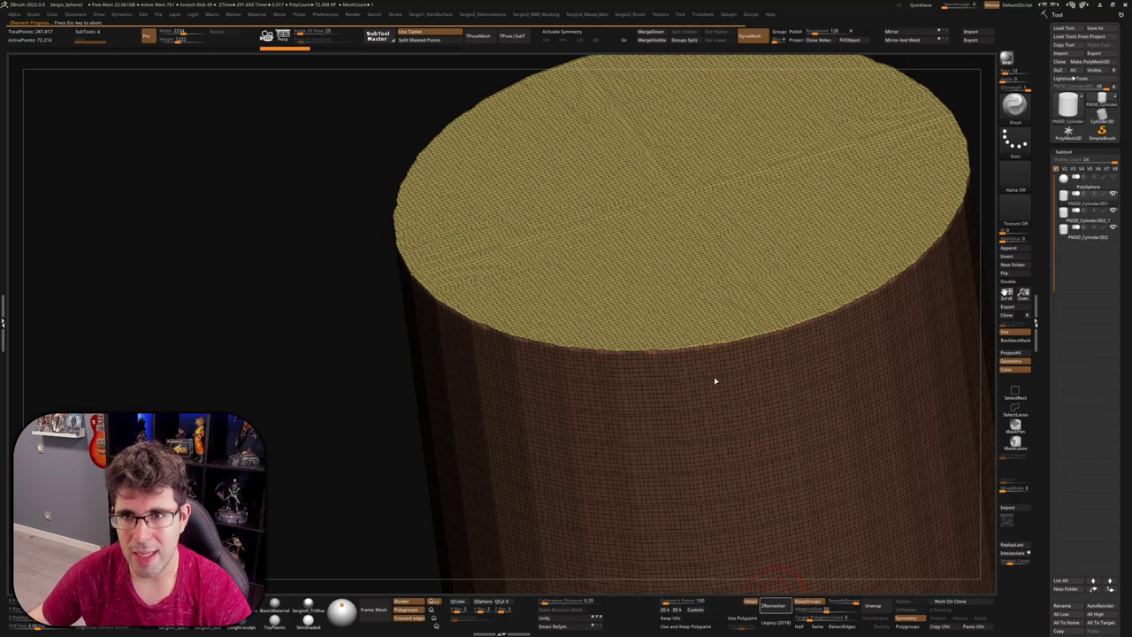
pyautogui.moveTo(737, 398)
pyautogui.mouseDown(button='right')
pyautogui.moveTo(774, 384)
pyautogui.moveTo(748, 362)
pyautogui.moveTo(769, 332)
pyautogui.moveTo(767, 389)
pyautogui.mouseUp(button='right')
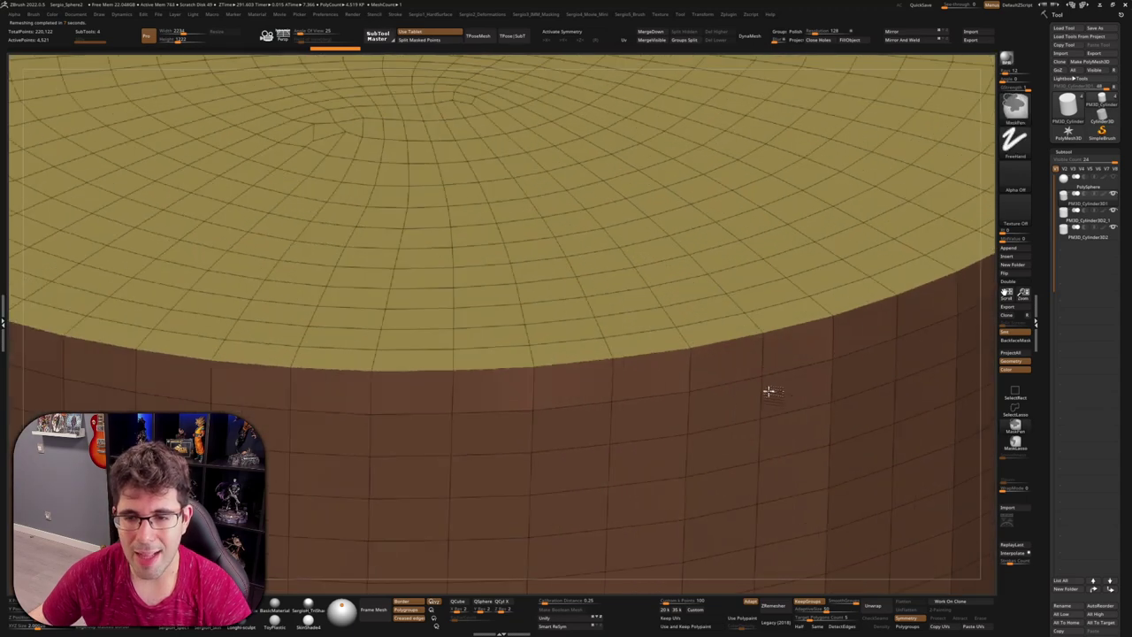
# Step: Insert an edge loop just below the top rim with ZModeler
pyautogui.press('b')
pyautogui.press('z')
pyautogui.press('m')
pyautogui.press('space')
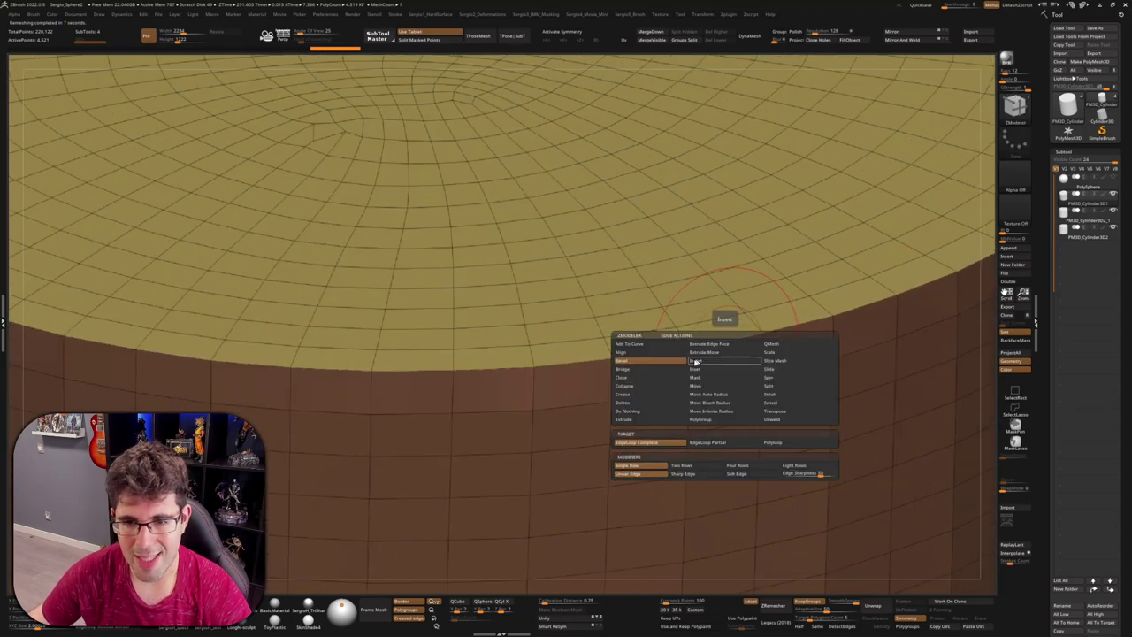
pyautogui.click(706, 361)
pyautogui.click(716, 349)
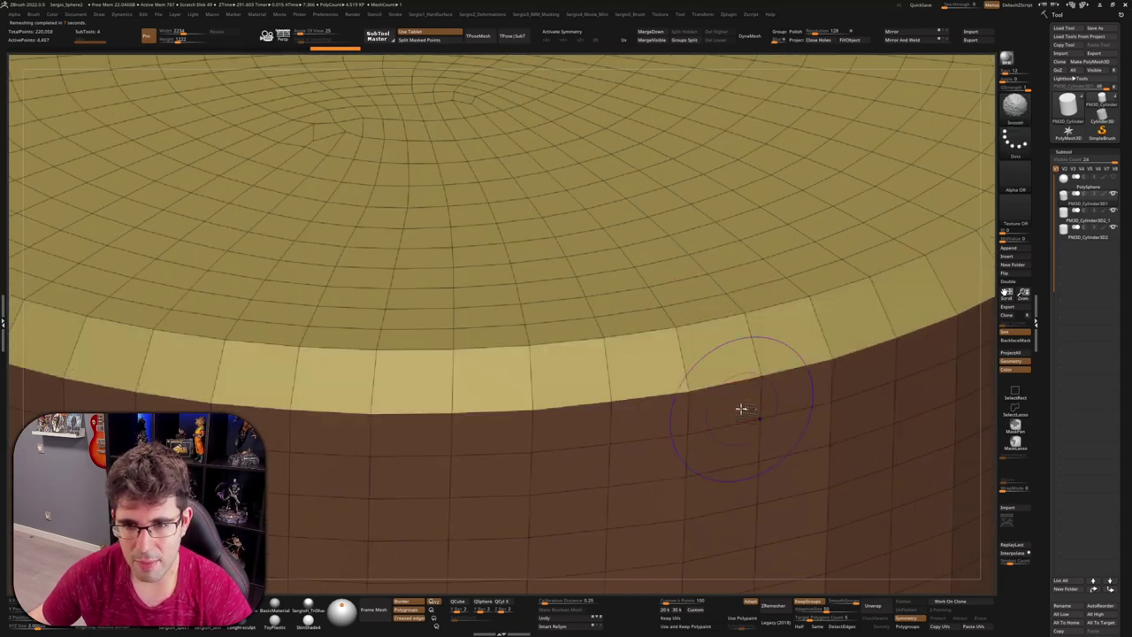
pyautogui.hotkey('shift', 'f')
pyautogui.moveTo(763, 317)
pyautogui.mouseDown(button='right')
pyautogui.moveTo(821, 373)
pyautogui.moveTo(773, 373)
pyautogui.moveTo(781, 404)
pyautogui.moveTo(778, 389)
pyautogui.mouseUp(button='right')
# Step: Regroup by normals into top face, rim band and side polygroups
pyautogui.hotkey('shift', 'f')
pyautogui.press('d')
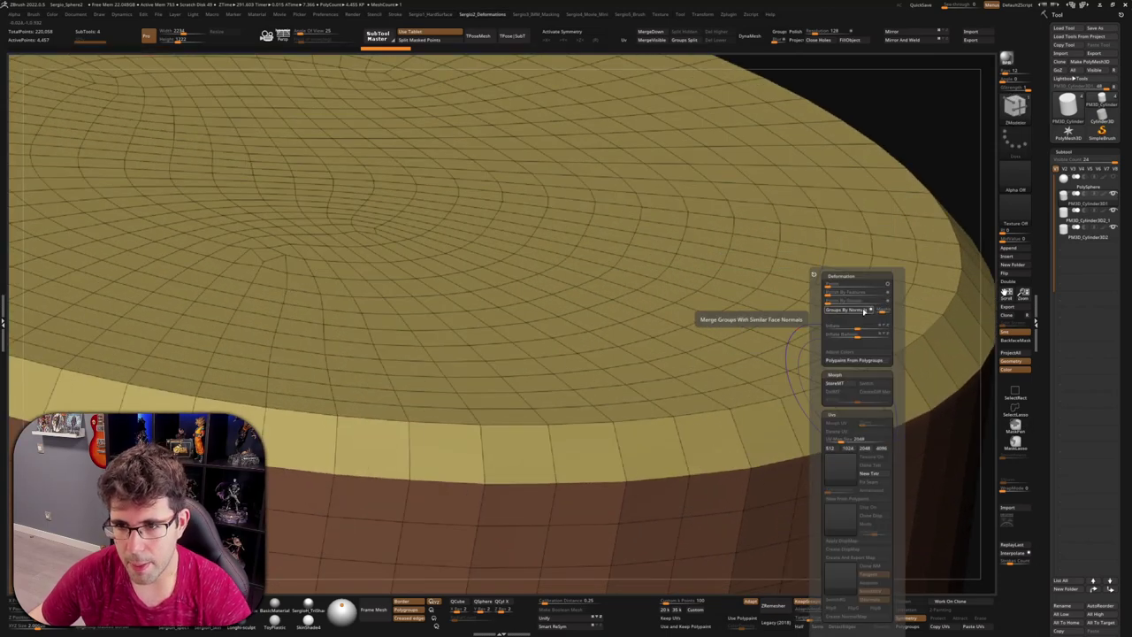
pyautogui.click(879, 311)
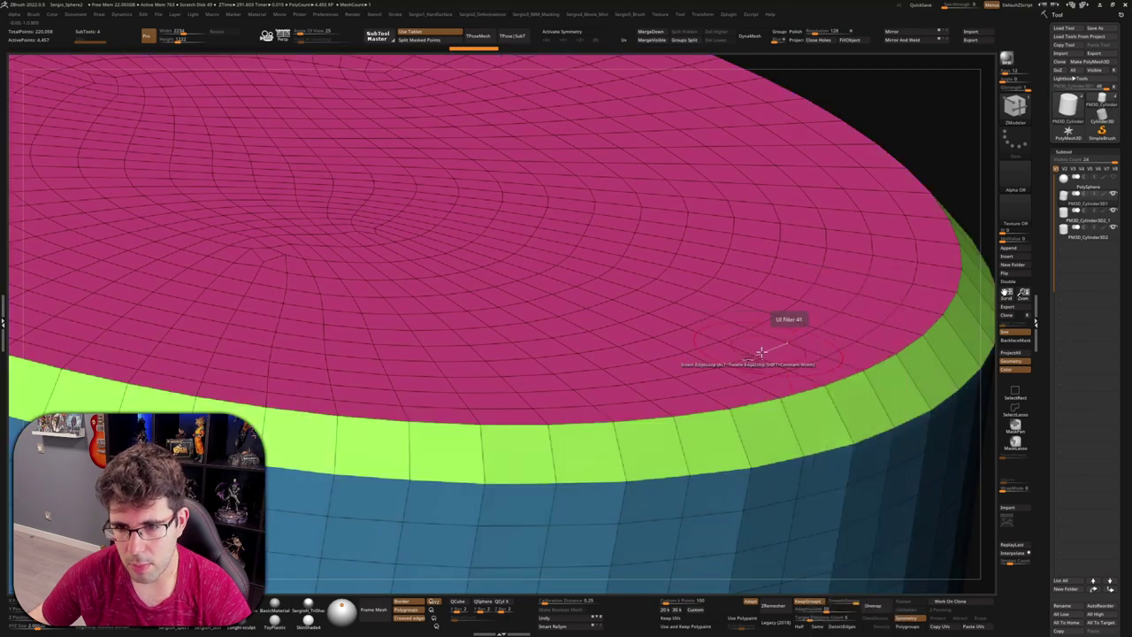
pyautogui.keyDown('ctrl'); pyautogui.moveTo(758, 354); pyautogui.dragTo(758, 253, button='right'); pyautogui.keyUp('ctrl')
# Step: Apply Crease PG to the polygroup borders, subdivide, and inspect the chamfered top rim
pyautogui.press('h')
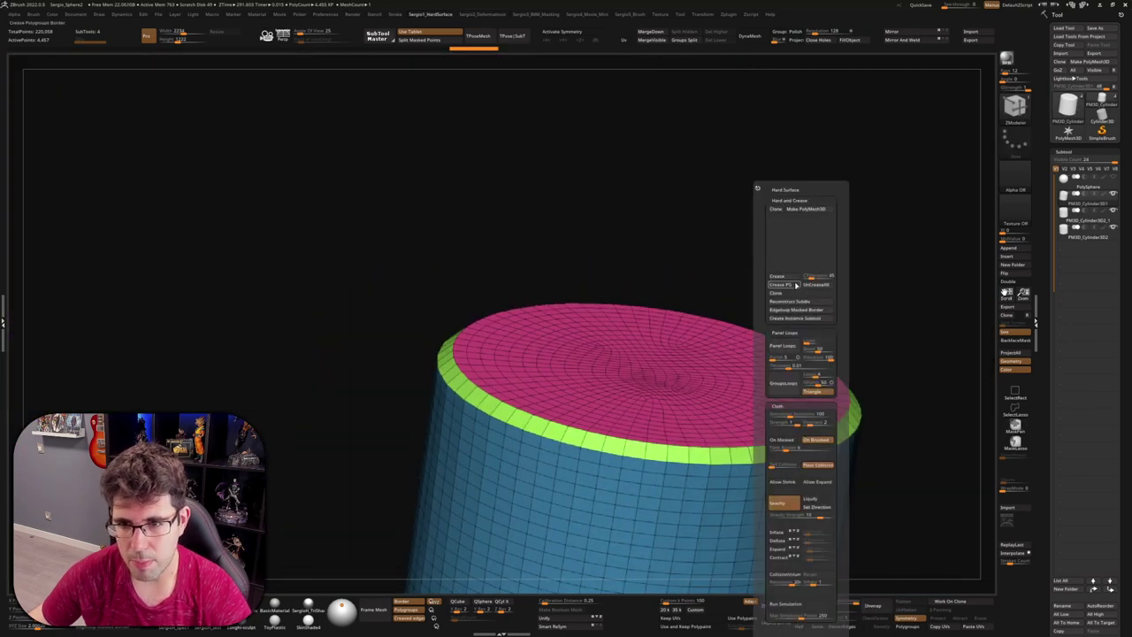
pyautogui.click(781, 285)
pyautogui.hotkey('shift', 'f')
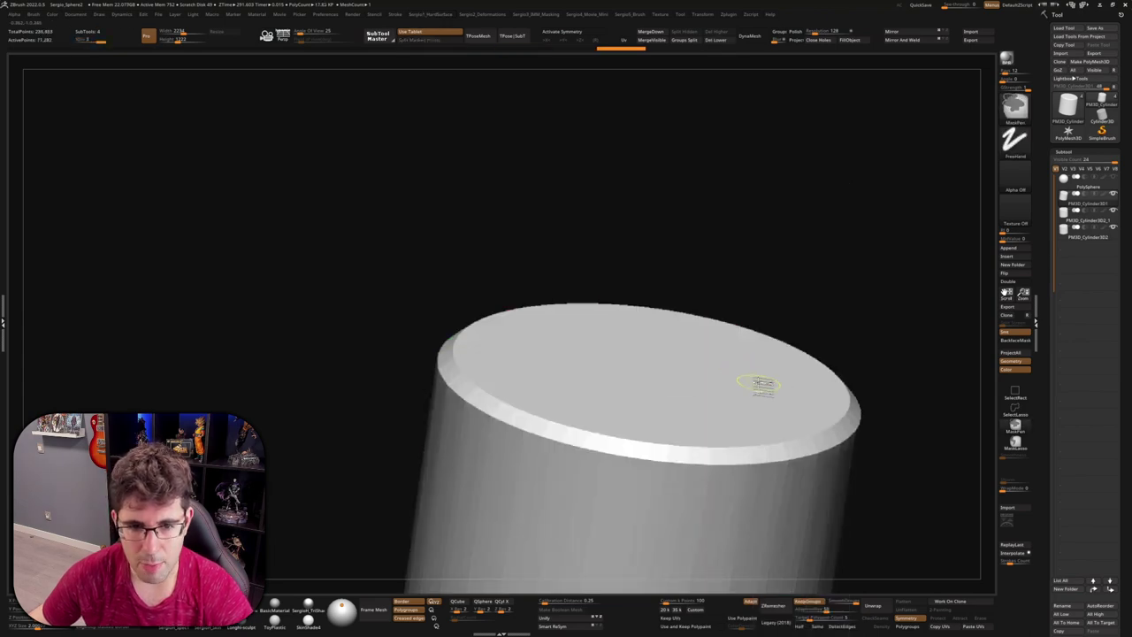
pyautogui.moveTo(678, 488)
pyautogui.mouseDown(button='right')
pyautogui.moveTo(725, 366)
pyautogui.moveTo(784, 354)
pyautogui.moveTo(766, 384)
pyautogui.moveTo(613, 365)
pyautogui.moveTo(606, 328)
pyautogui.moveTo(652, 330)
pyautogui.mouseUp(button='right')
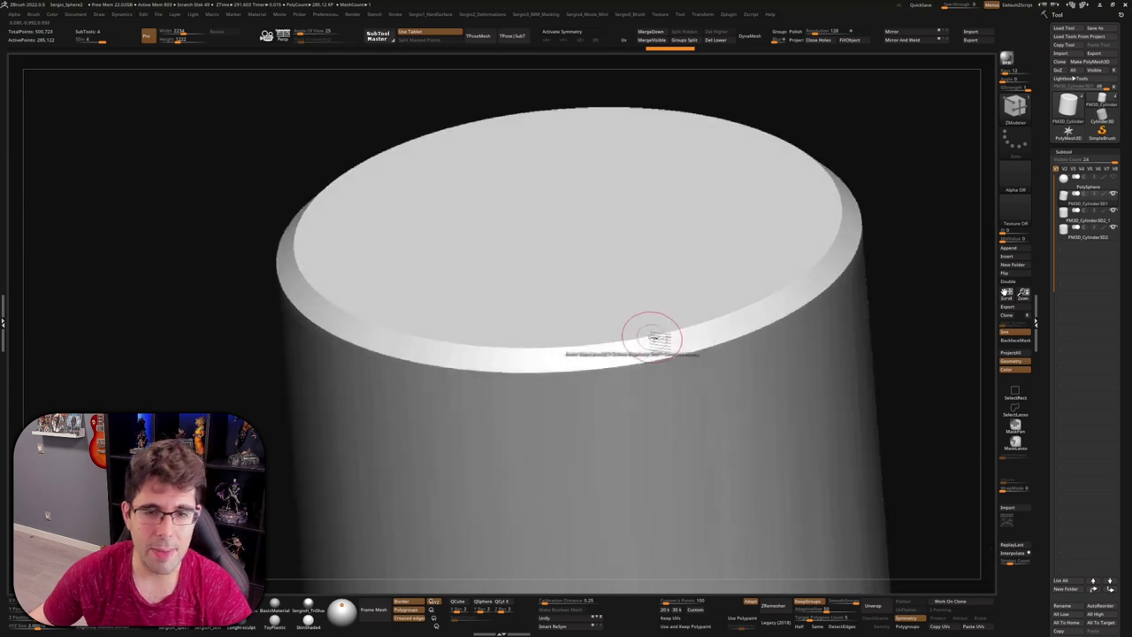